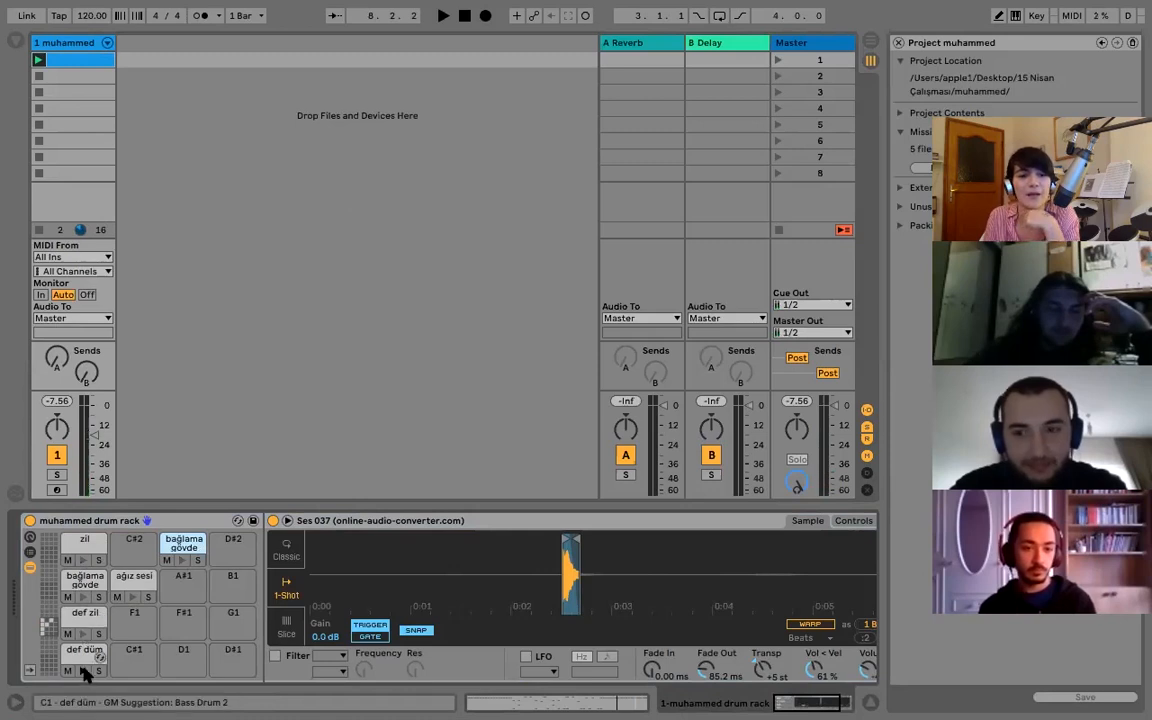
Step: Select the def düm pad in the drum rack, audition it and inspect its waveform up close
{"action": "left_click", "coordinate": [82, 655]}
{"action": "left_click", "coordinate": [83, 673]}
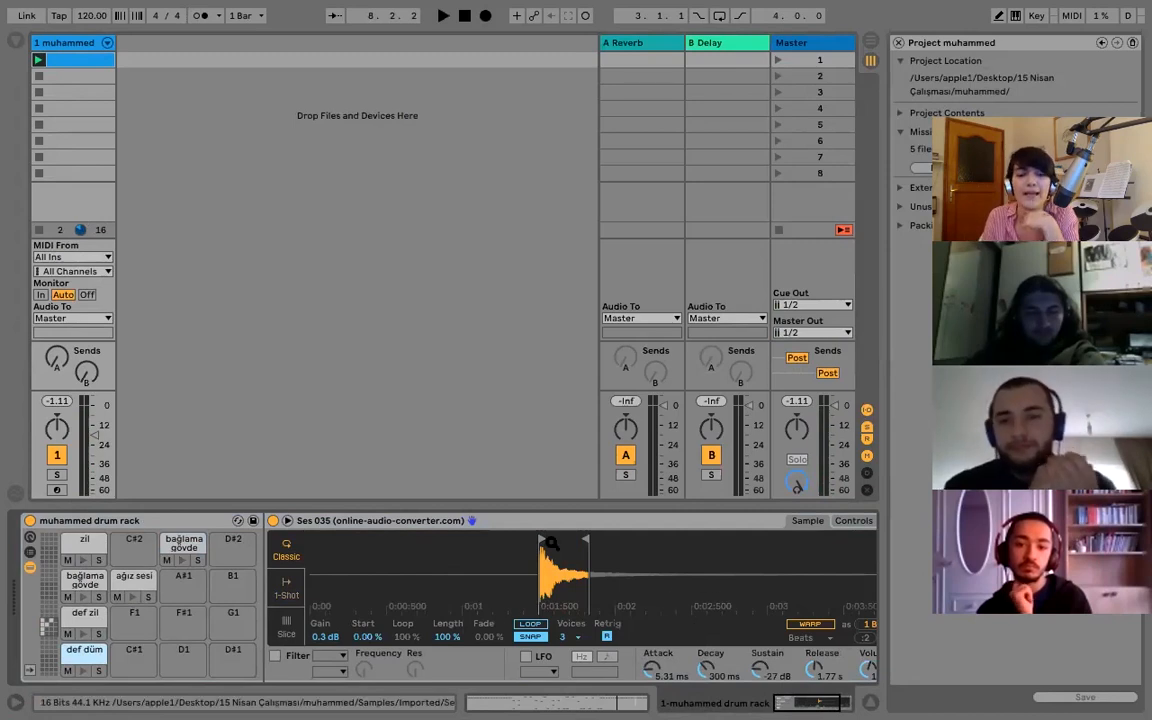
{"action": "scroll", "coordinate": [562, 575], "scroll_direction": "up", "scroll_amount": 5}
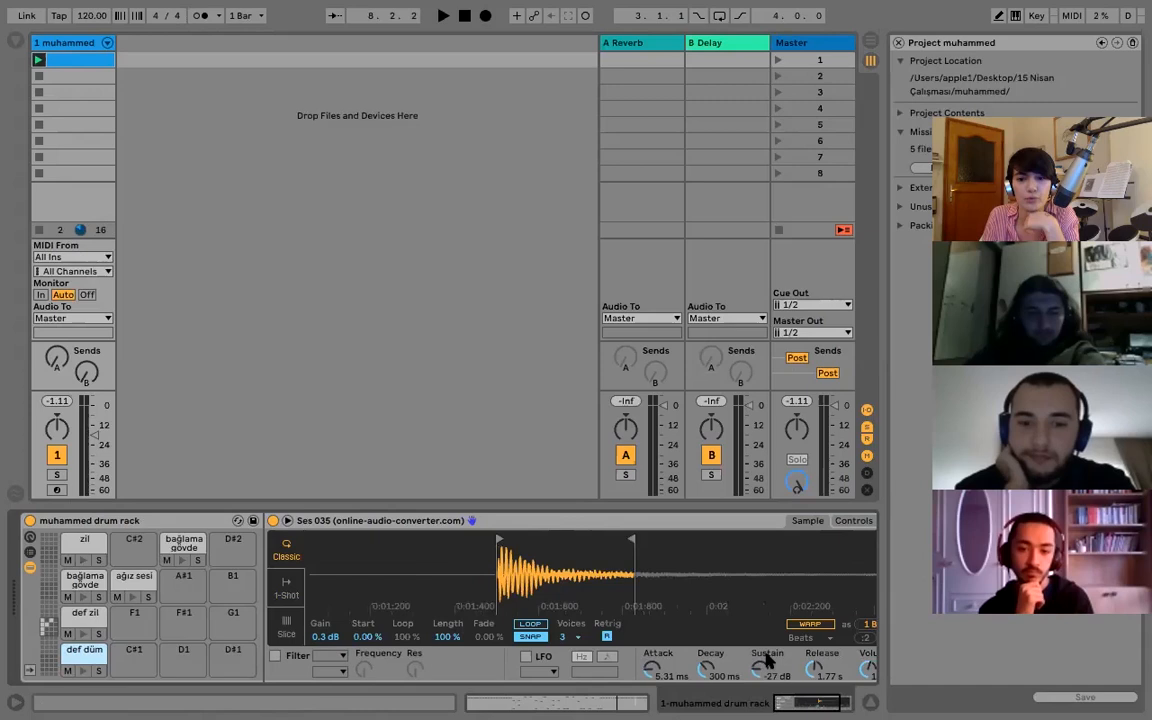
{"action": "left_click", "coordinate": [86, 672]}
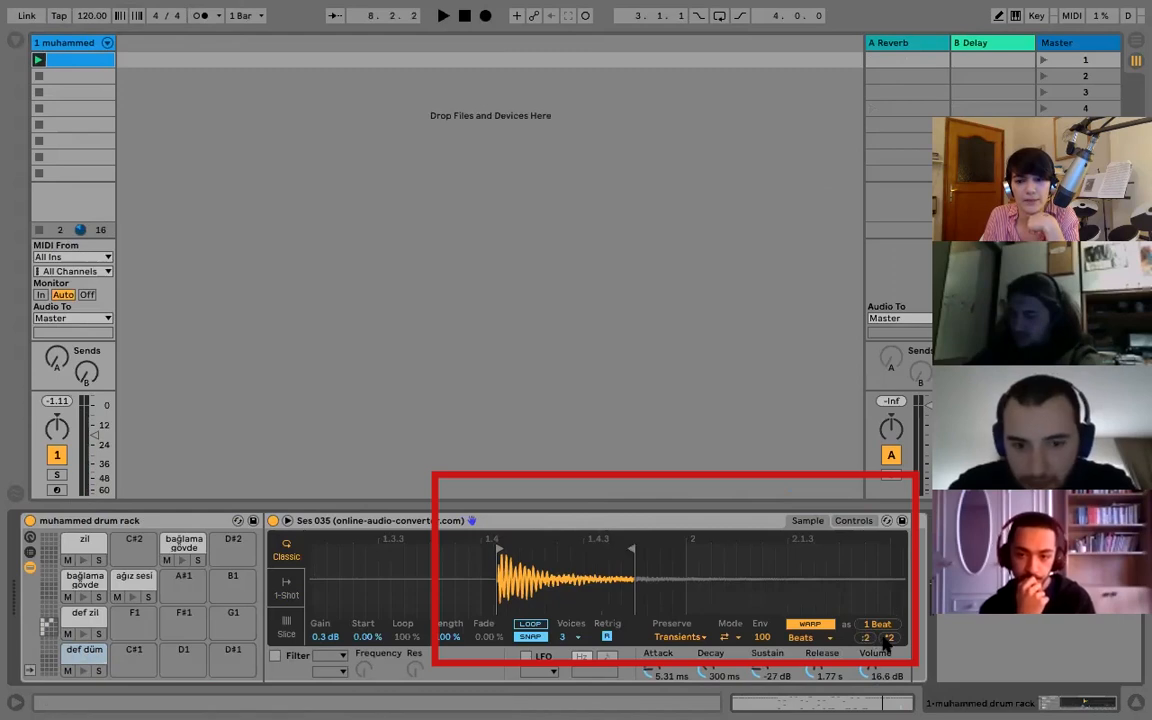
Step: Try doubling and halving the warp length of the def düm sample, auditioning the pad after the changes
{"action": "left_click", "coordinate": [888, 639]}
{"action": "left_click", "coordinate": [888, 639]}
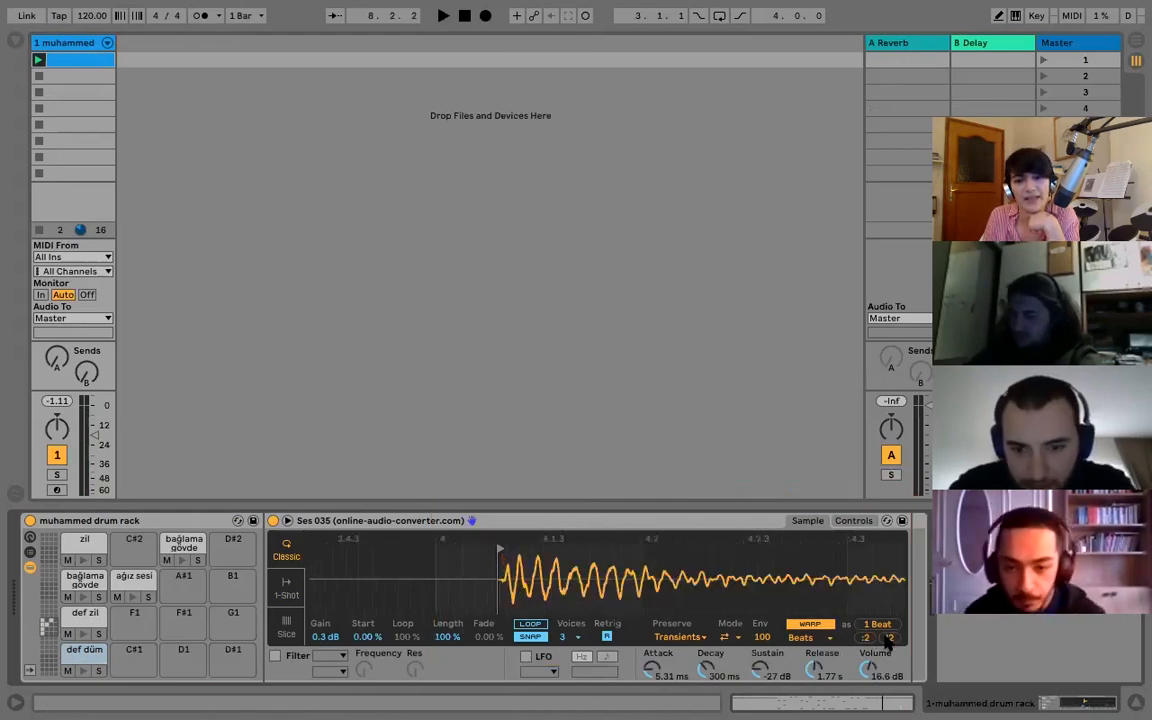
{"action": "left_click", "coordinate": [868, 638]}
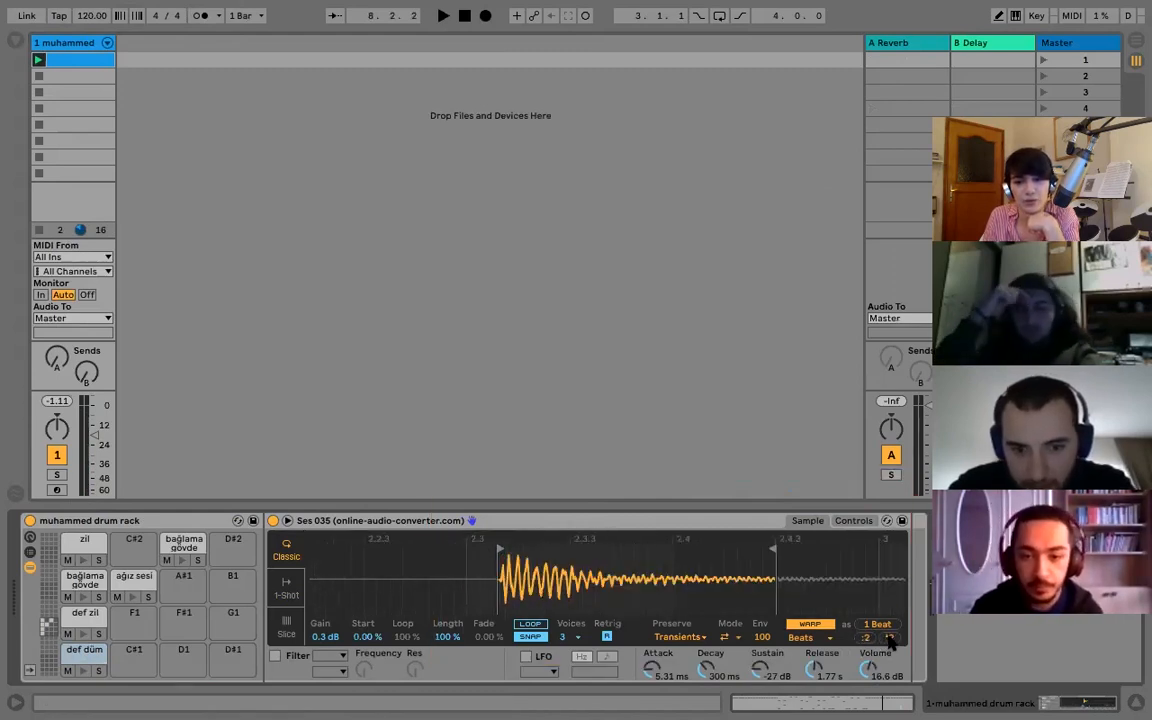
{"action": "left_click", "coordinate": [82, 672]}
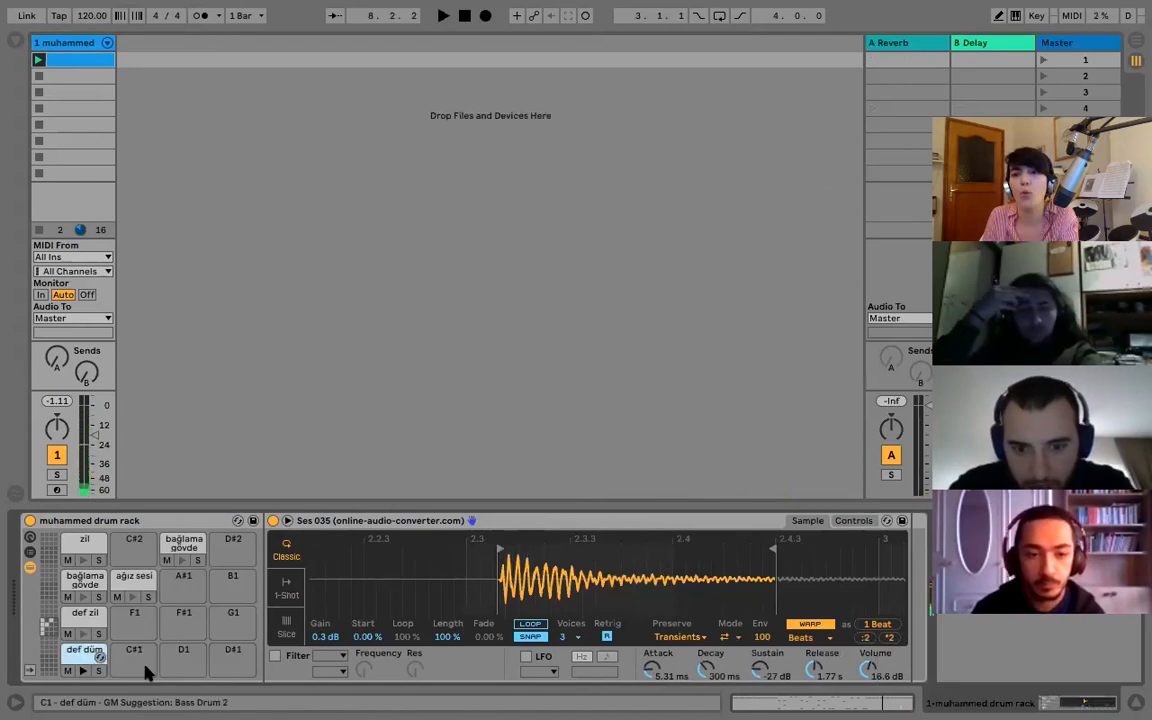
{"action": "left_click", "coordinate": [864, 637]}
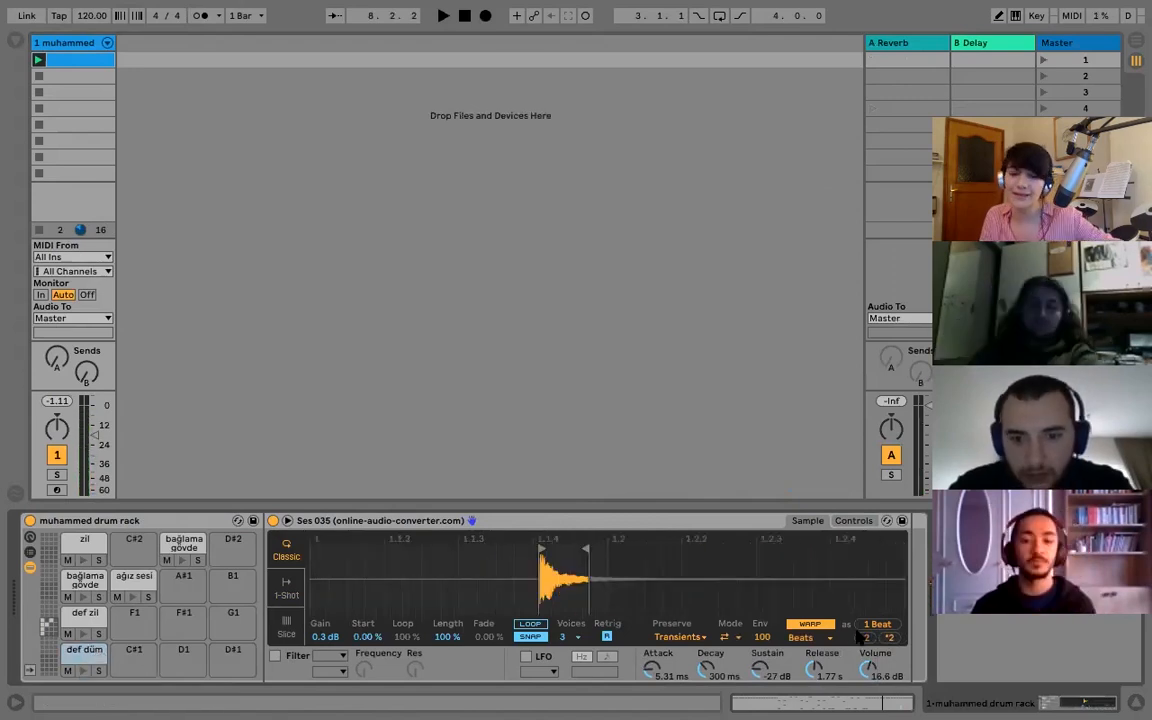
{"action": "left_click", "coordinate": [82, 672]}
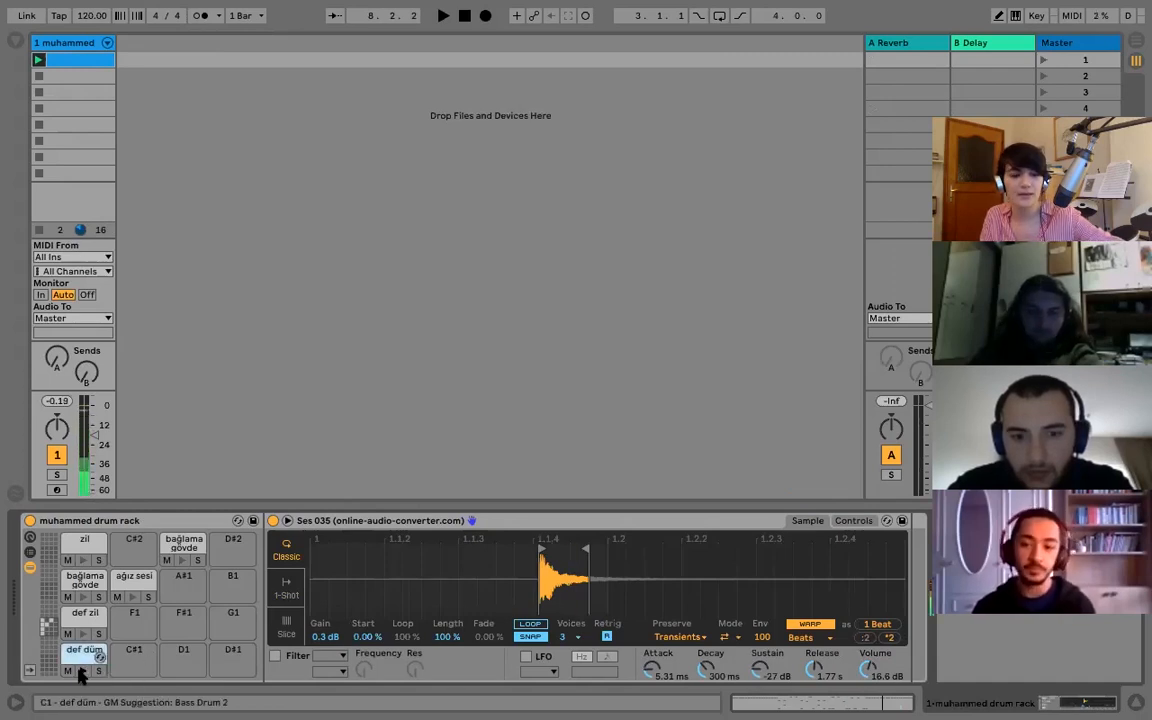
{"action": "left_click", "coordinate": [79, 670]}
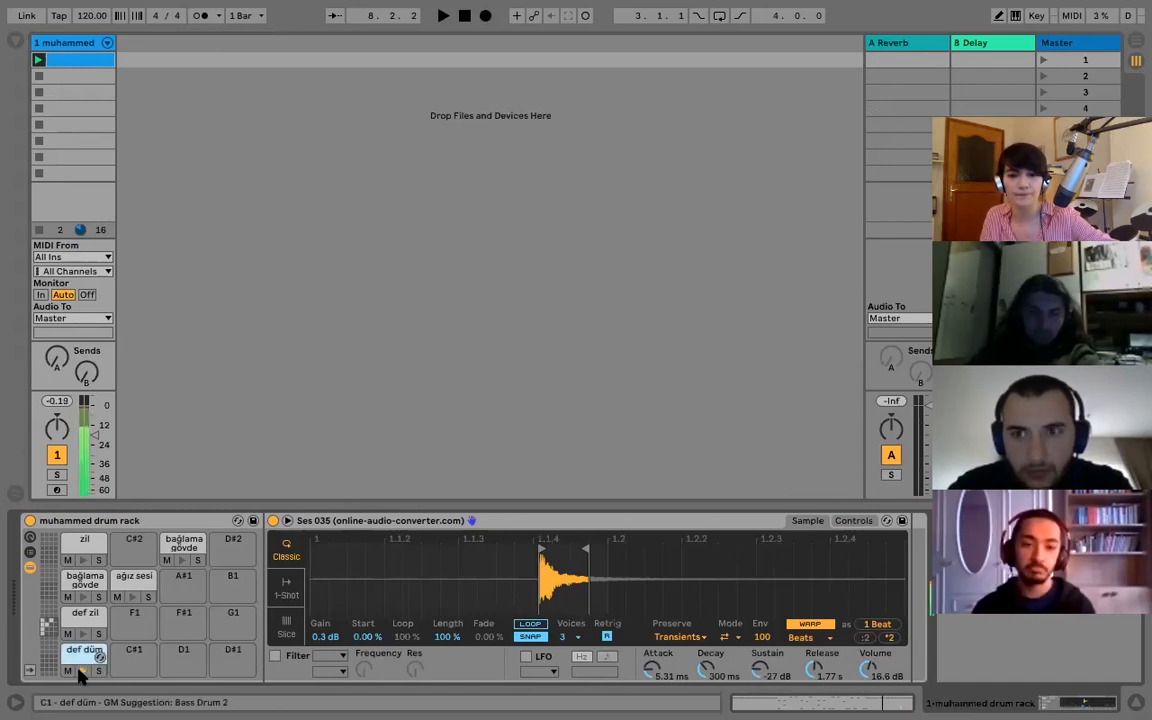
Step: Switch the def düm sample to 1-Shot mode and turn on its filter with the low-pass type
{"action": "left_click", "coordinate": [286, 588]}
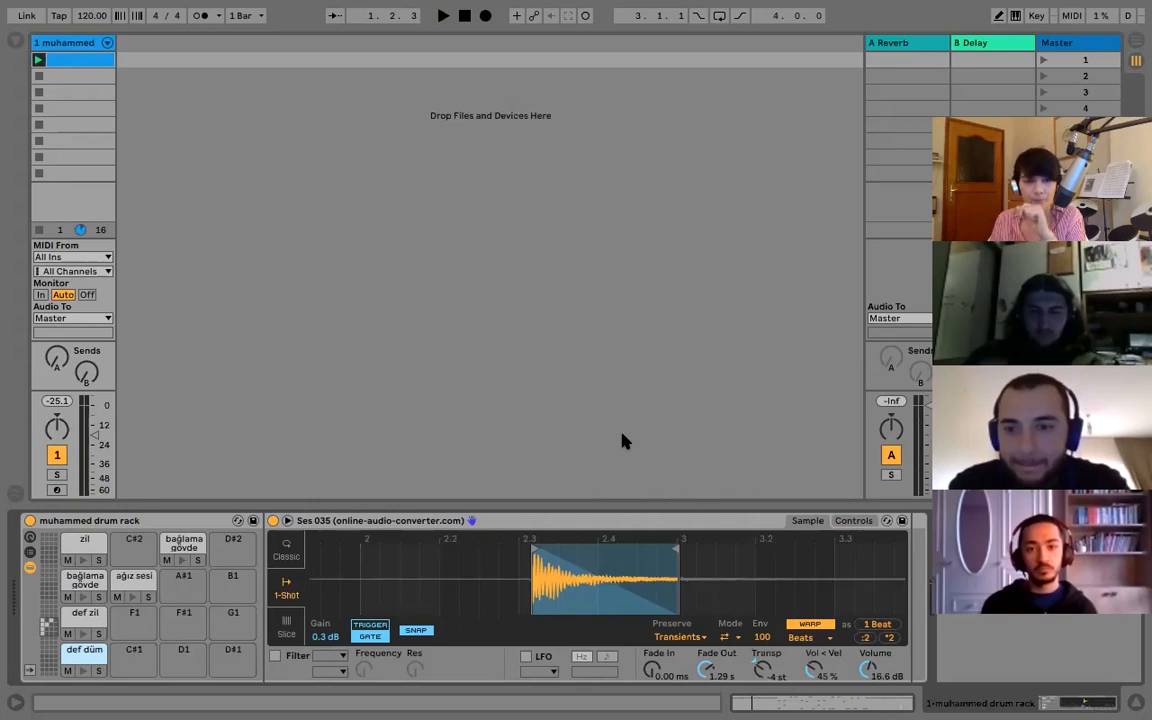
{"action": "left_click", "coordinate": [276, 657]}
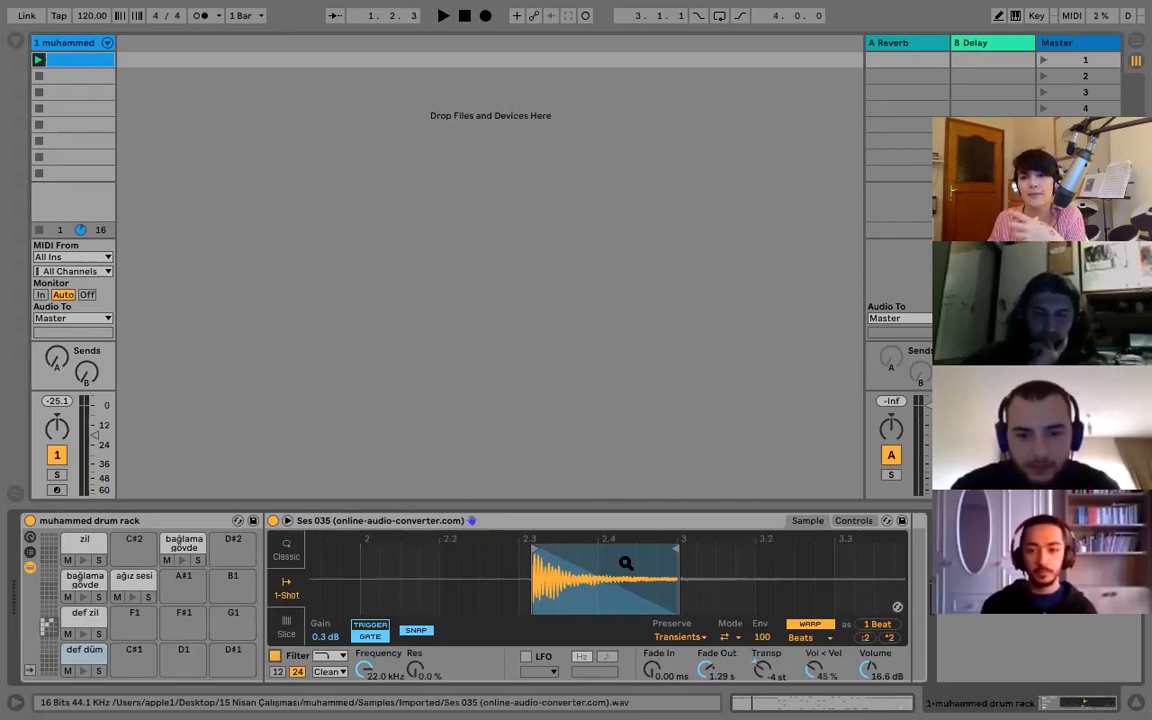
{"action": "left_click", "coordinate": [330, 655]}
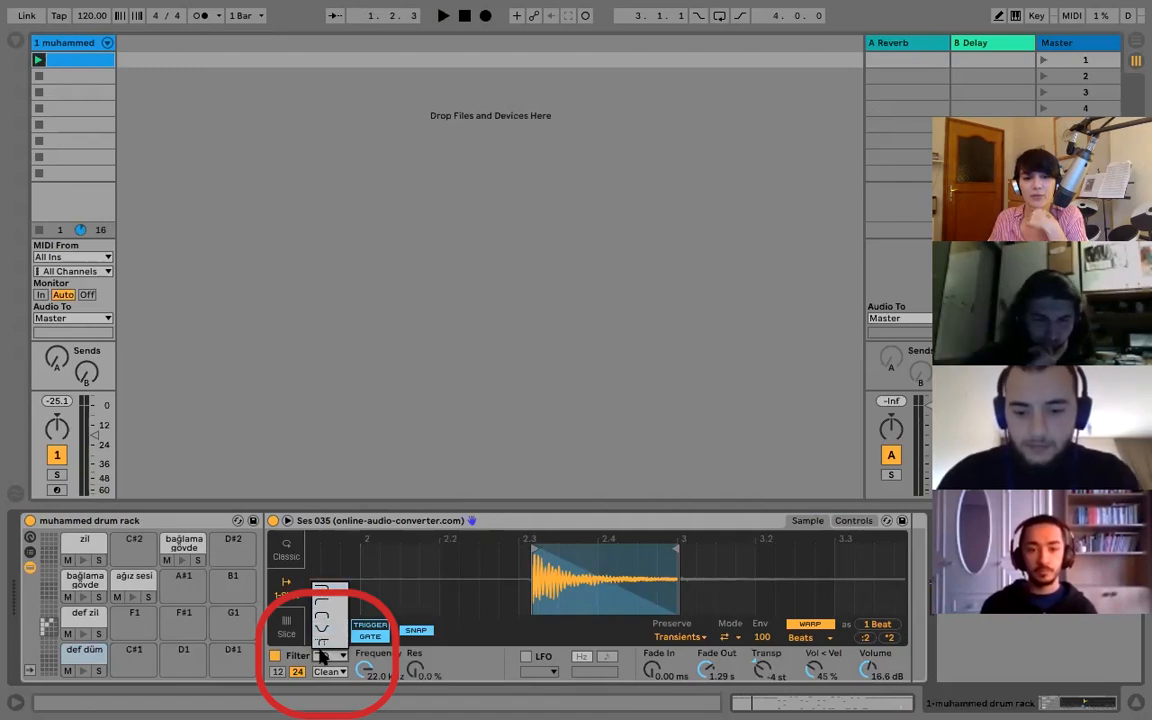
{"action": "left_click", "coordinate": [322, 652]}
{"action": "left_click", "coordinate": [274, 656]}
{"action": "left_click", "coordinate": [274, 656]}
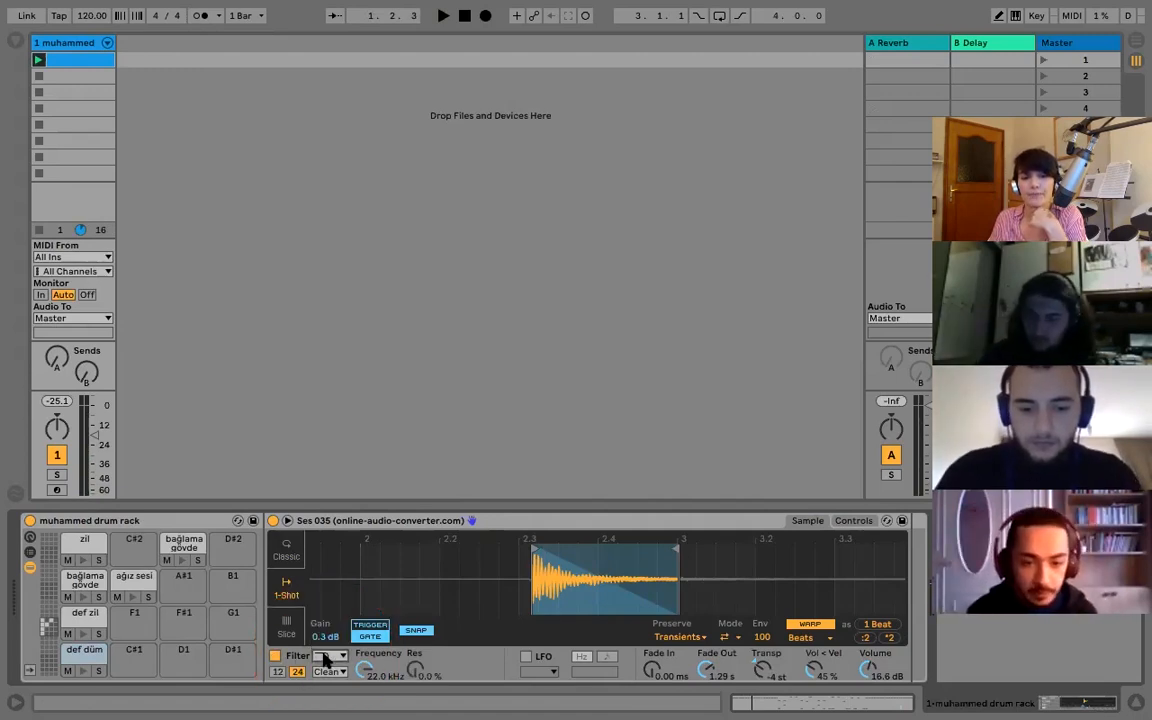
Step: Show the browser's Audio Effects category and insert an audio track after the drum rack track
{"action": "left_click", "coordinate": [15, 40]}
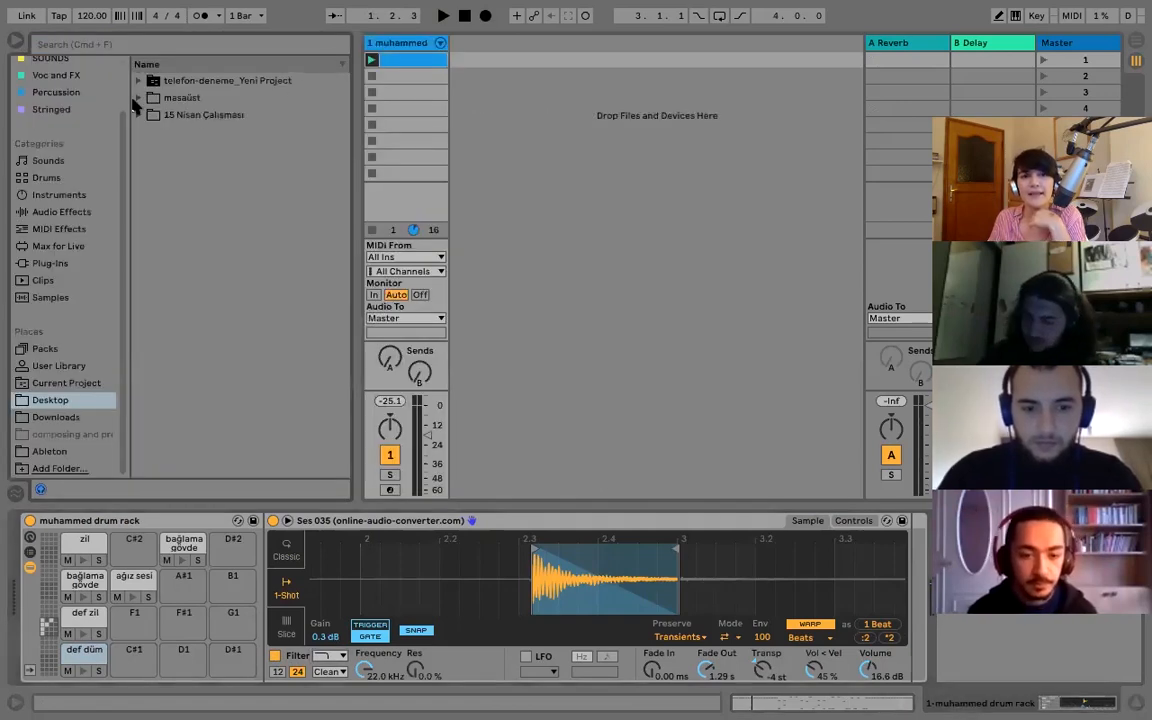
{"action": "scroll", "coordinate": [78, 300], "scroll_direction": "up", "scroll_amount": 2}
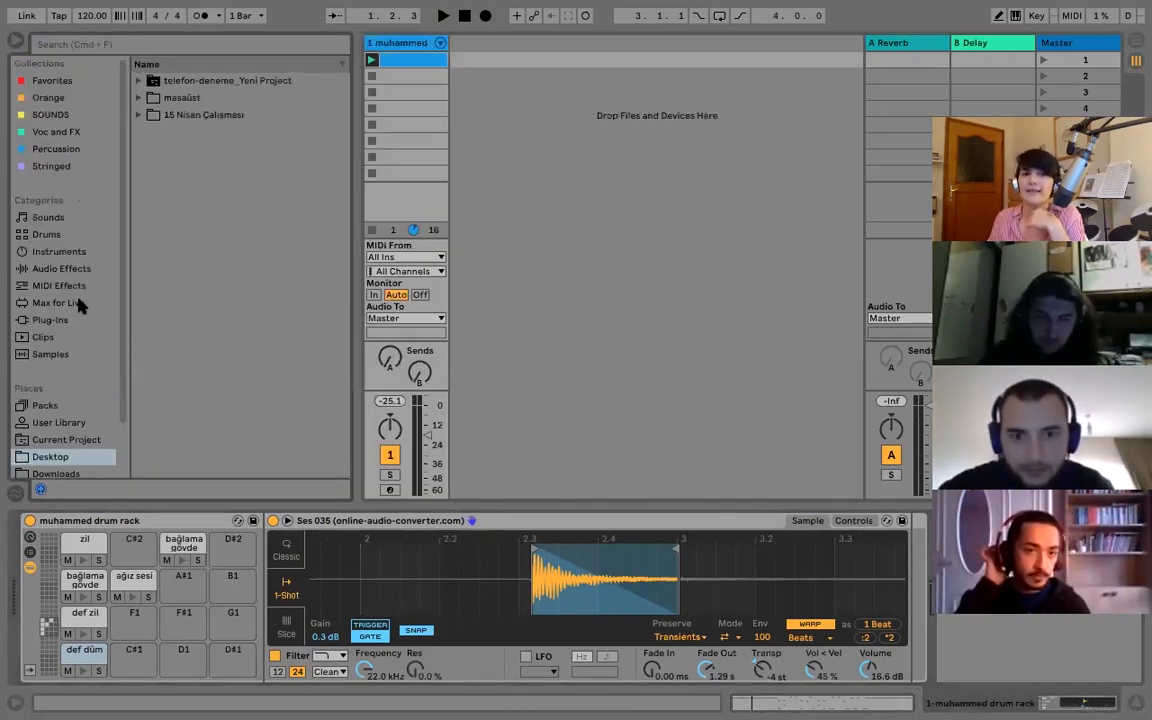
{"action": "left_click", "coordinate": [62, 268]}
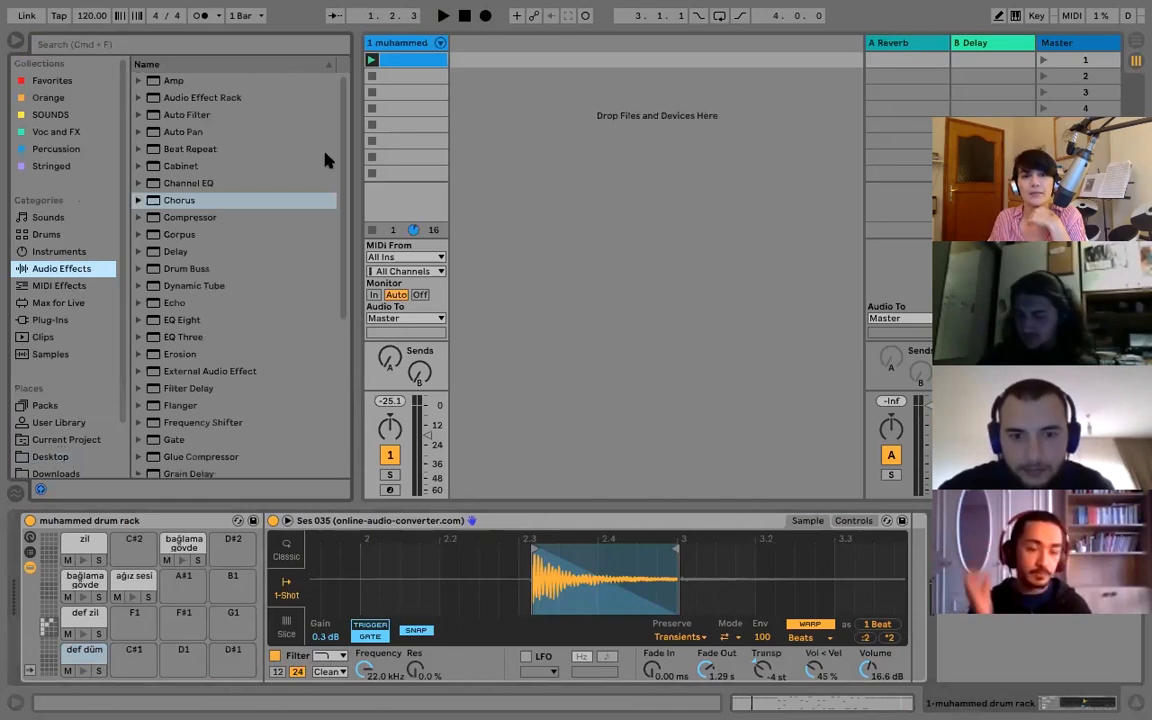
{"action": "right_click", "coordinate": [408, 44]}
{"action": "left_click", "coordinate": [472, 144]}
Step: Look through the MIDI Effects, Drums, Instruments and Audio Effects categories in the browser
{"action": "left_click", "coordinate": [59, 286]}
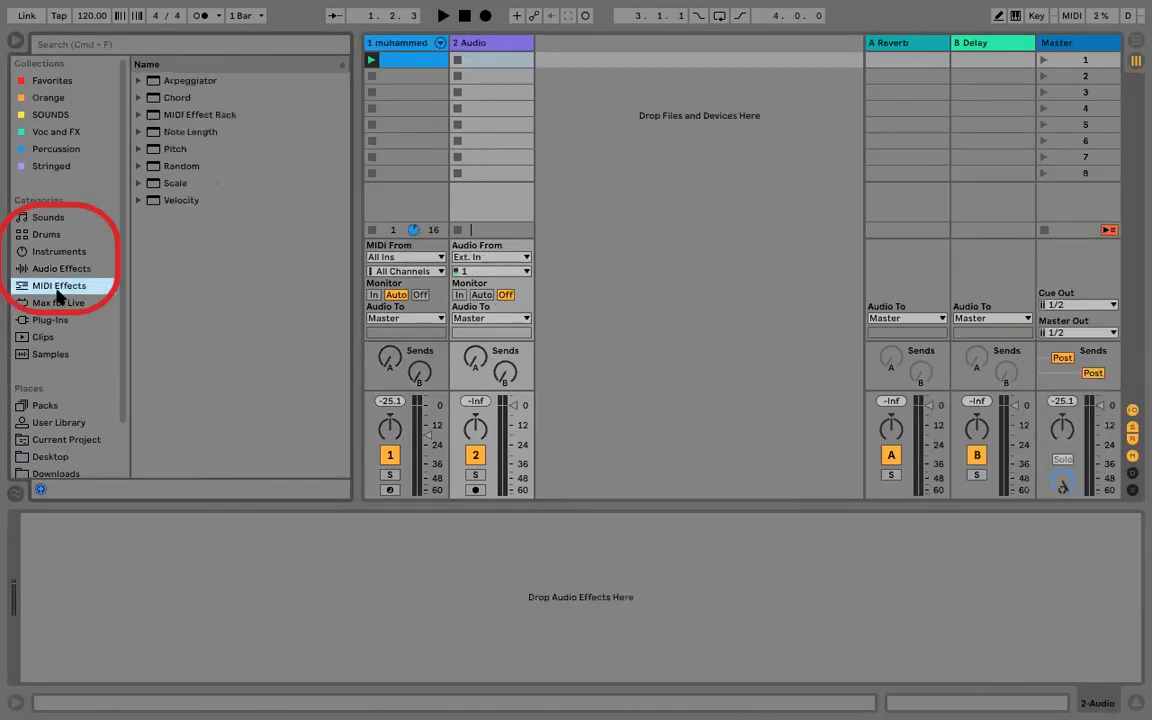
{"action": "left_click", "coordinate": [60, 268]}
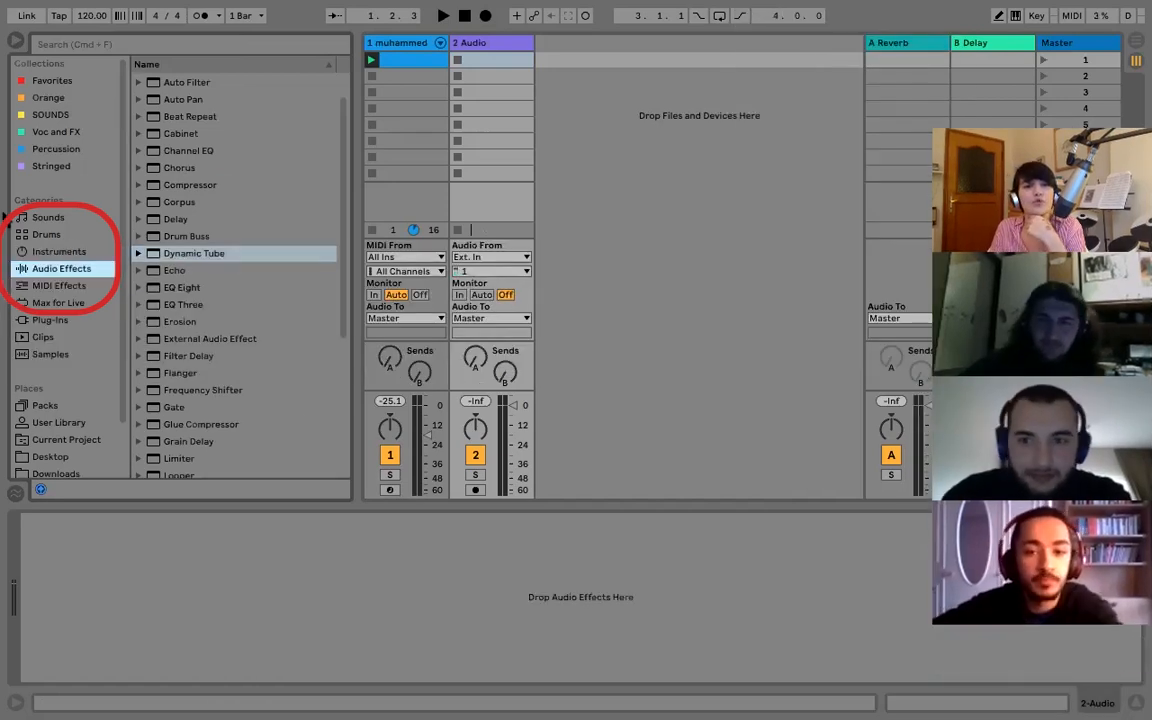
{"action": "left_click", "coordinate": [44, 236]}
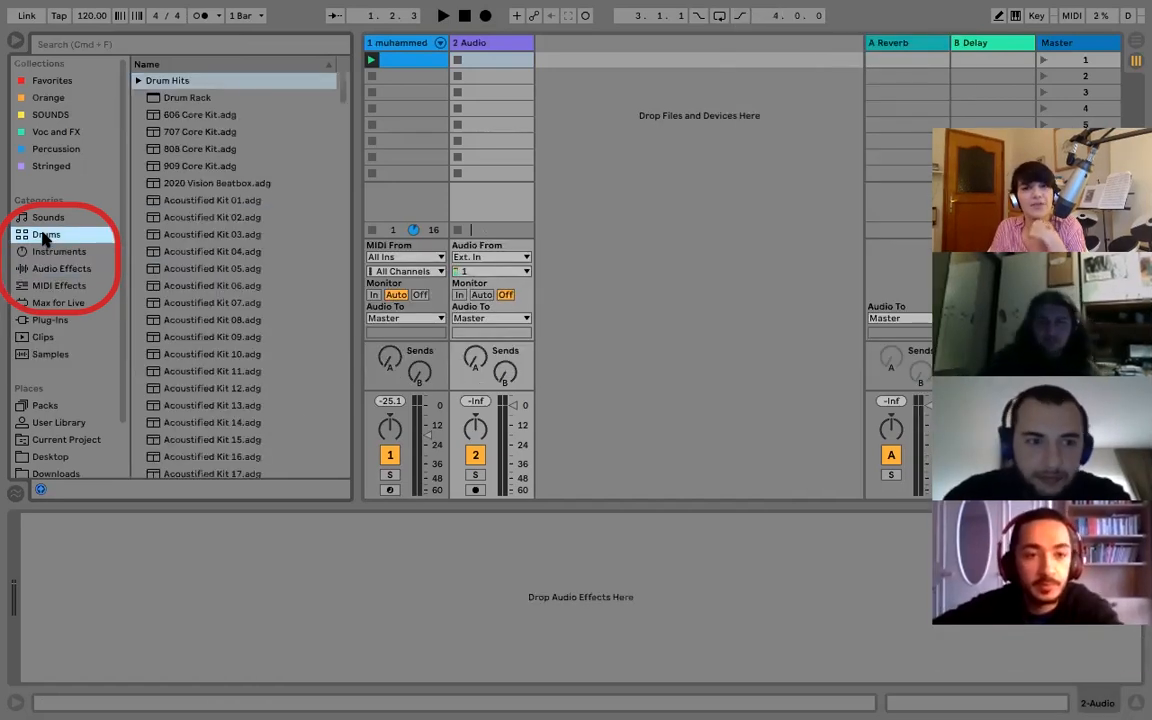
{"action": "left_click", "coordinate": [51, 265]}
{"action": "left_click", "coordinate": [54, 253]}
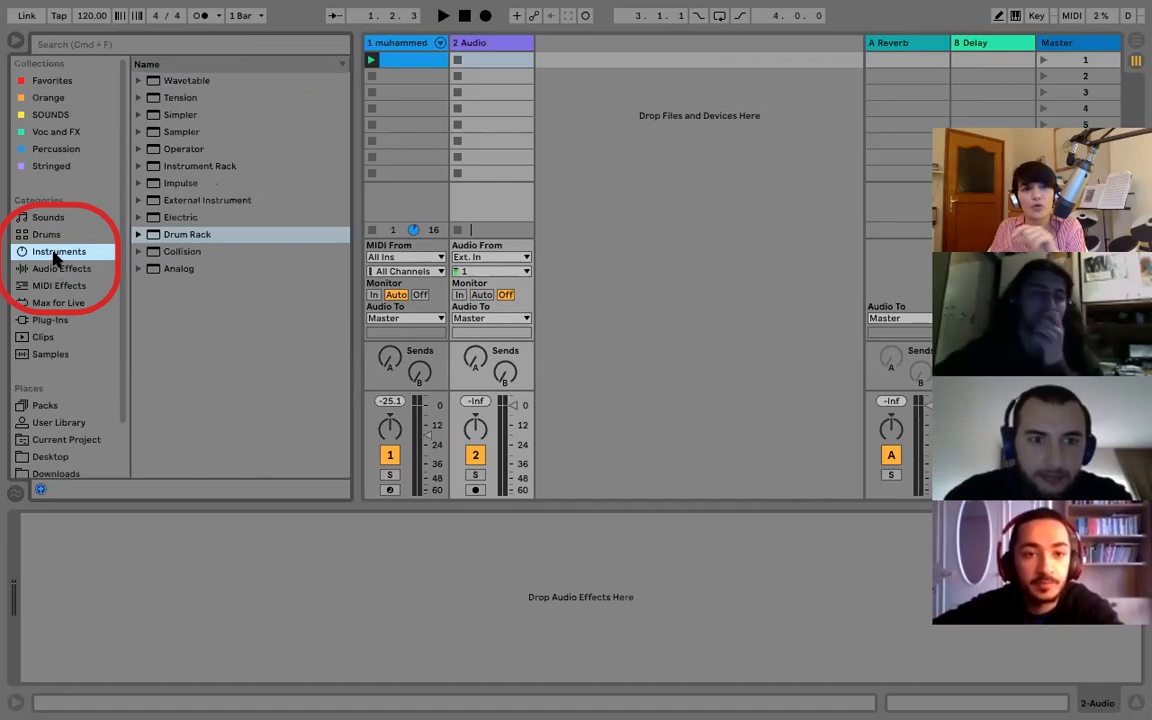
{"action": "left_click", "coordinate": [54, 270]}
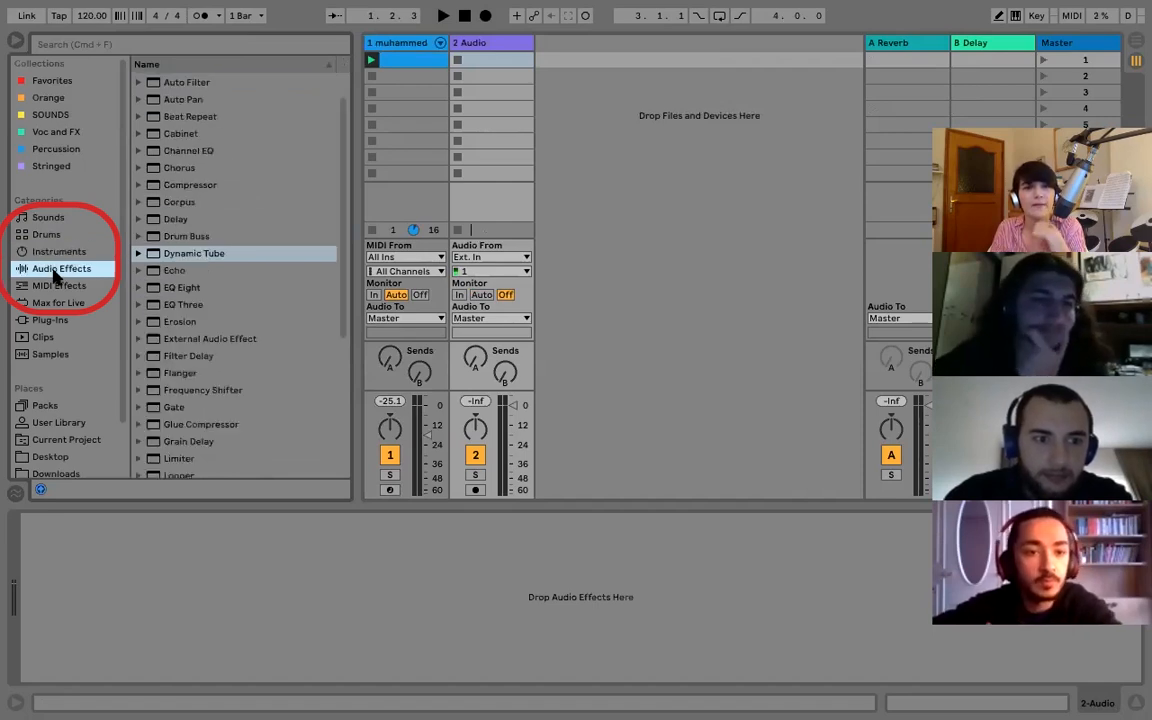
{"action": "scroll", "coordinate": [350, 118], "scroll_direction": "up", "scroll_amount": 1}
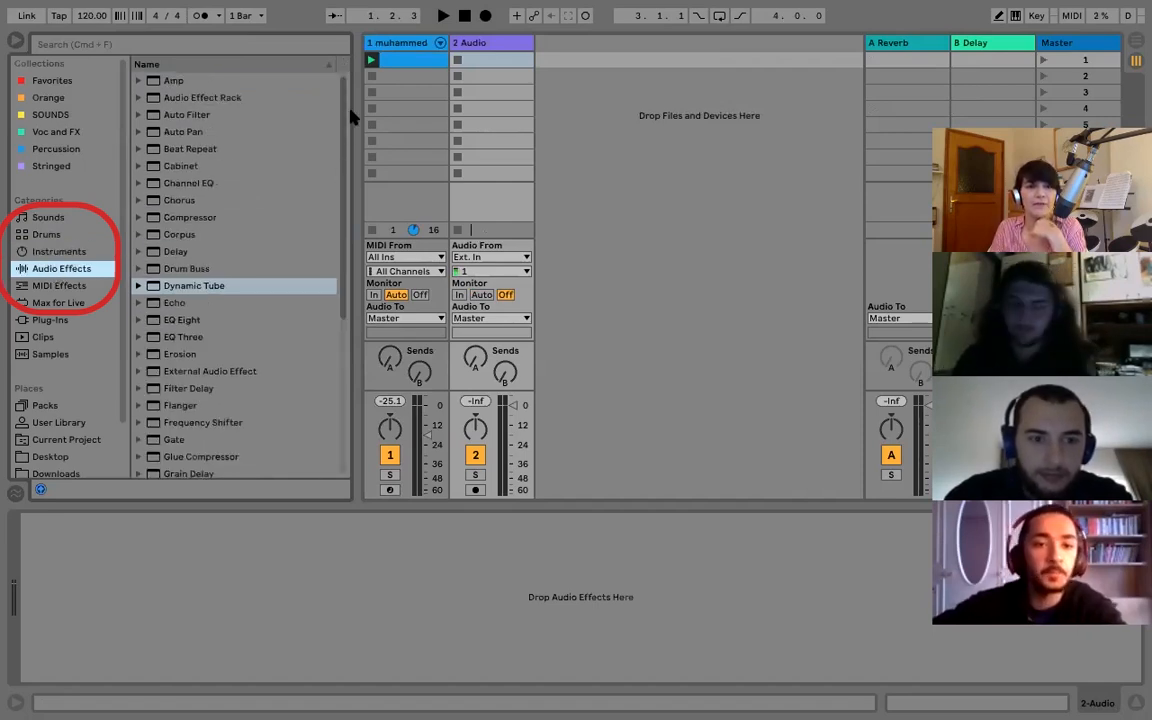
{"action": "scroll", "coordinate": [340, 250], "scroll_direction": "down", "scroll_amount": 5}
{"action": "scroll", "coordinate": [320, 100], "scroll_direction": "up", "scroll_amount": 5}
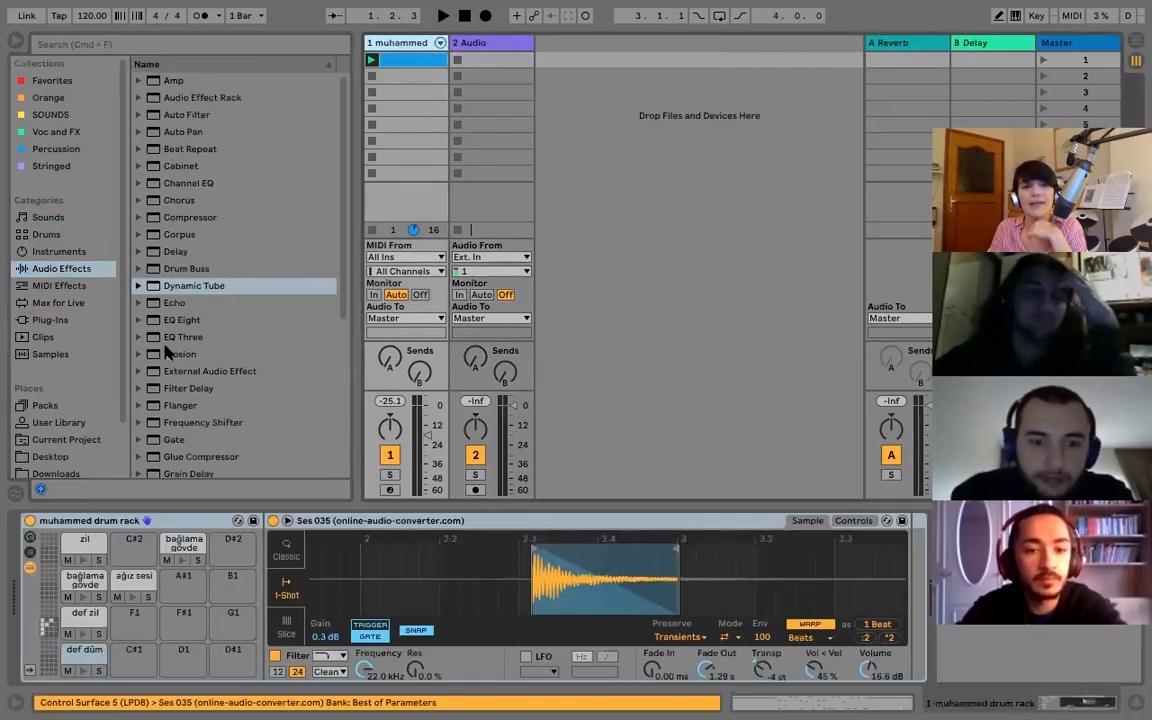
Step: Examine the presets available under EQ Three, including Boost HiHats
{"action": "scroll", "coordinate": [135, 300], "scroll_direction": "down", "scroll_amount": 1}
{"action": "left_click", "coordinate": [138, 302]}
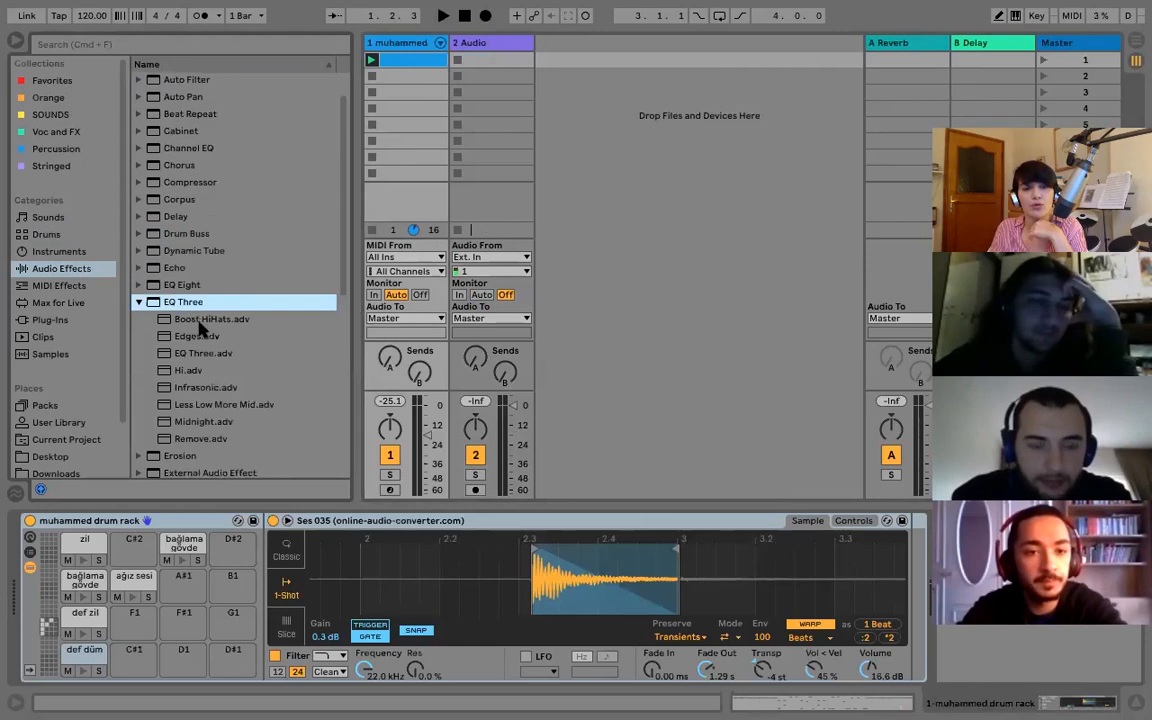
{"action": "left_click", "coordinate": [200, 320]}
{"action": "left_click", "coordinate": [138, 302]}
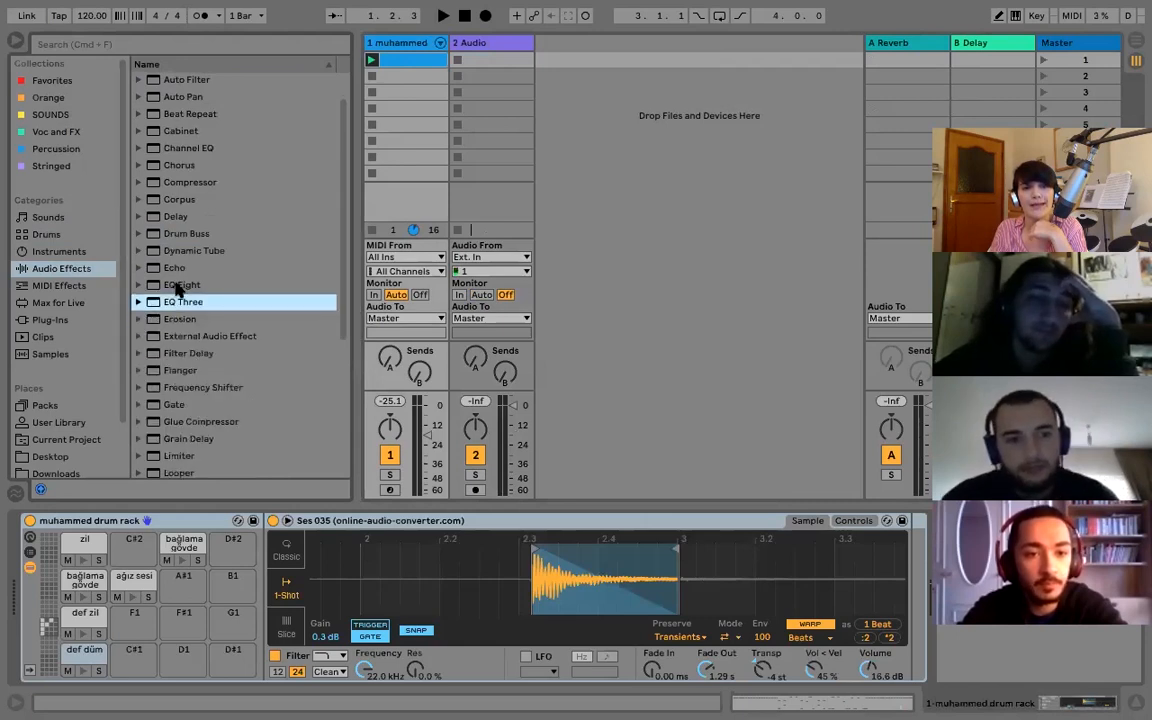
Step: Add EQ Eight after the drum rack, remove it again and return to the Audio Effects list by way of MIDI Effects
{"action": "left_click", "coordinate": [205, 287]}
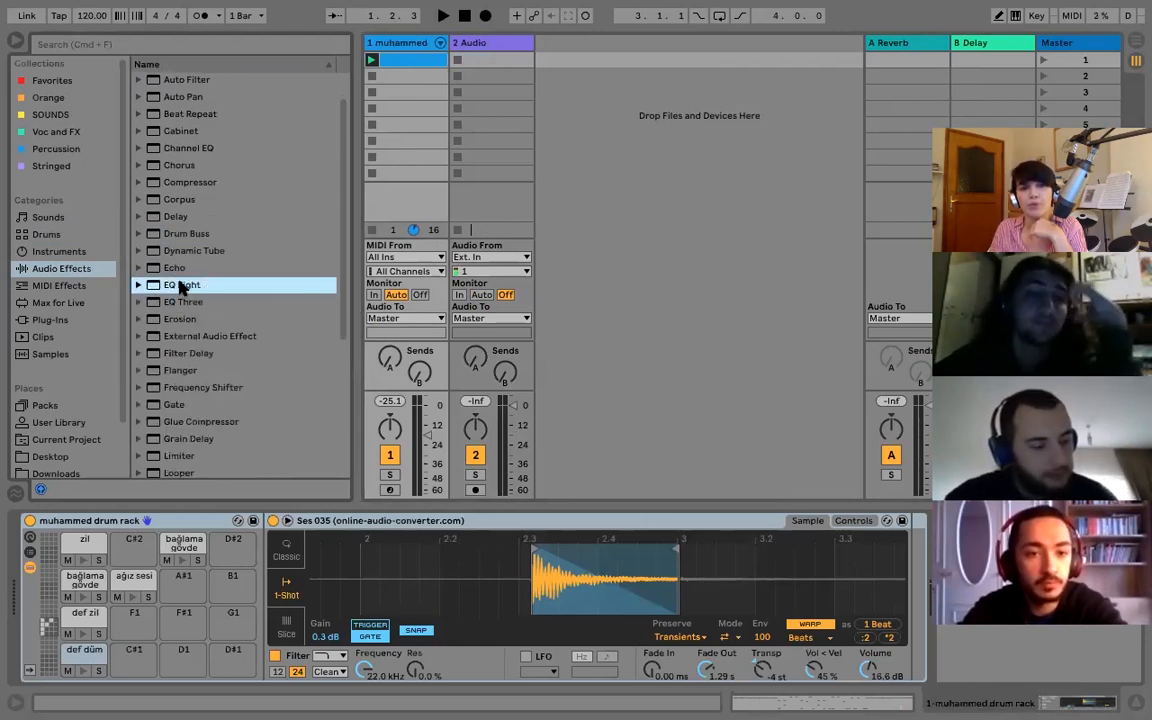
{"action": "key", "text": "Return"}
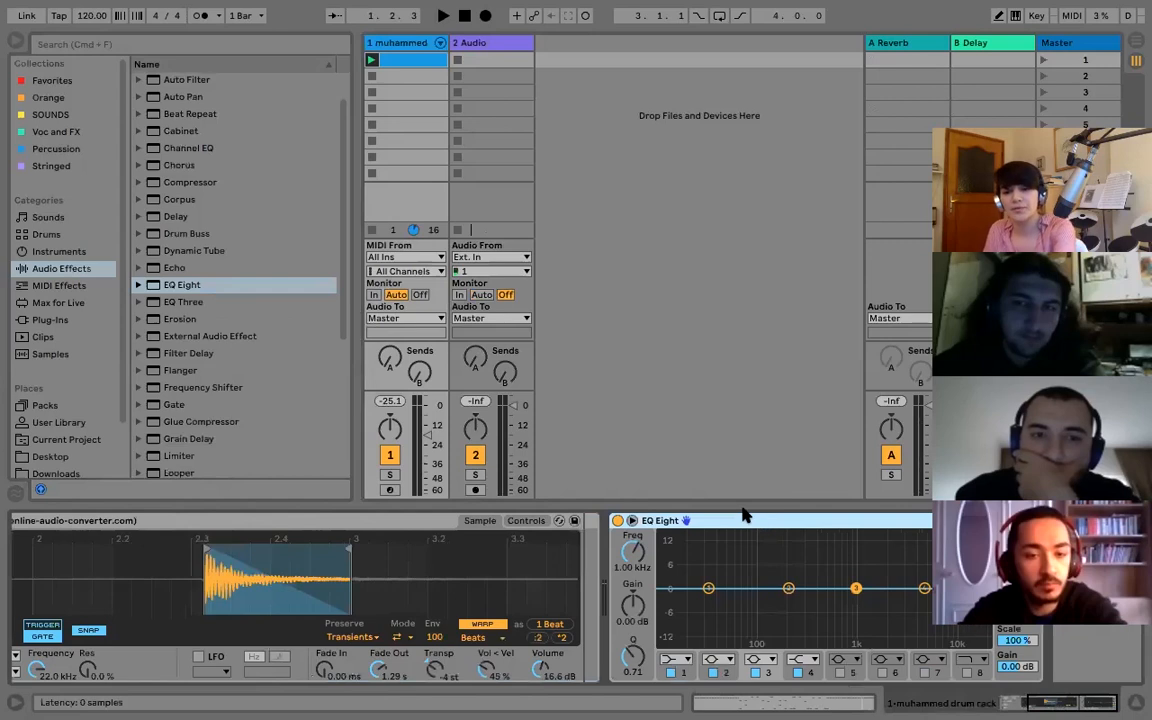
{"action": "key", "text": "Delete"}
{"action": "left_click", "coordinate": [58, 286]}
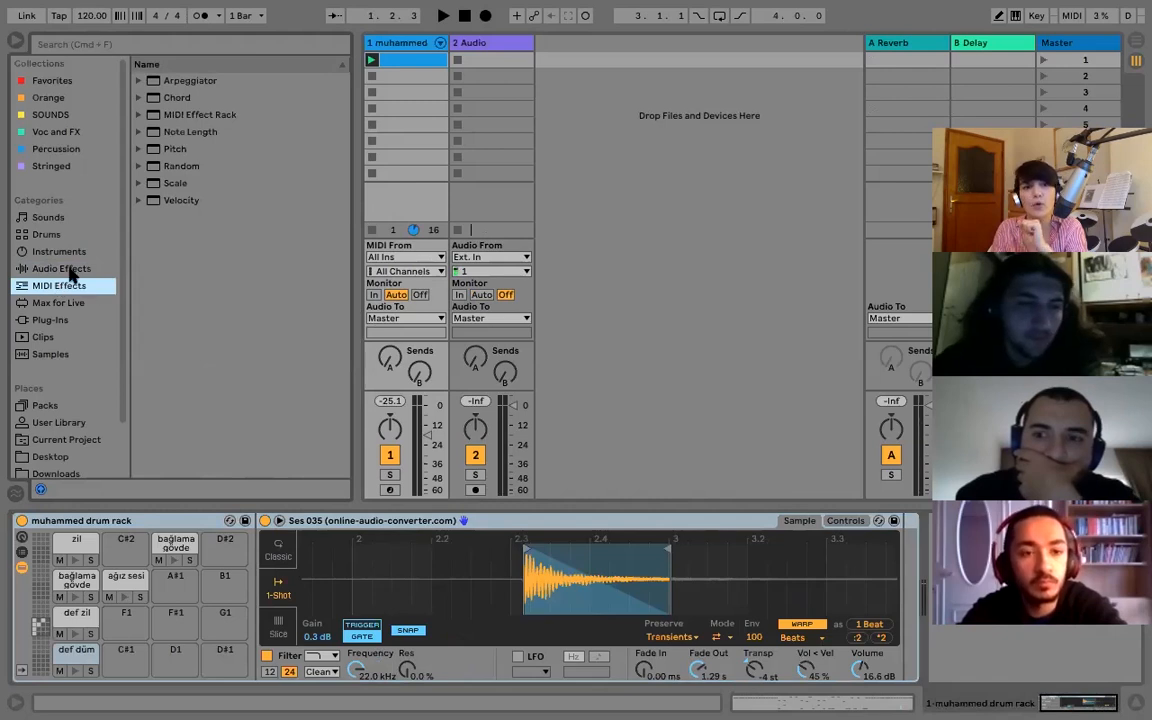
{"action": "left_click", "coordinate": [62, 268]}
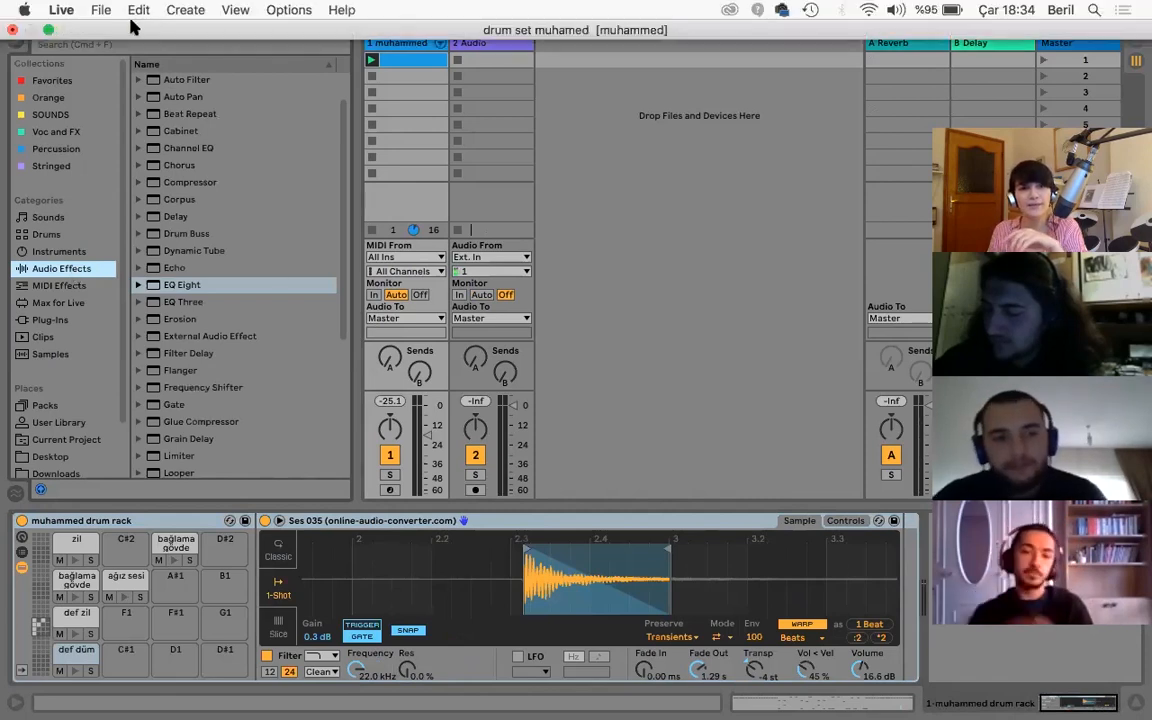
Step: Take the window out of full screen and add EQ Eight after the drum rack and on the audio track
{"action": "left_click", "coordinate": [48, 31]}
{"action": "left_click_drag", "start_coordinate": [253, 37], "coordinate": [130, 17]}
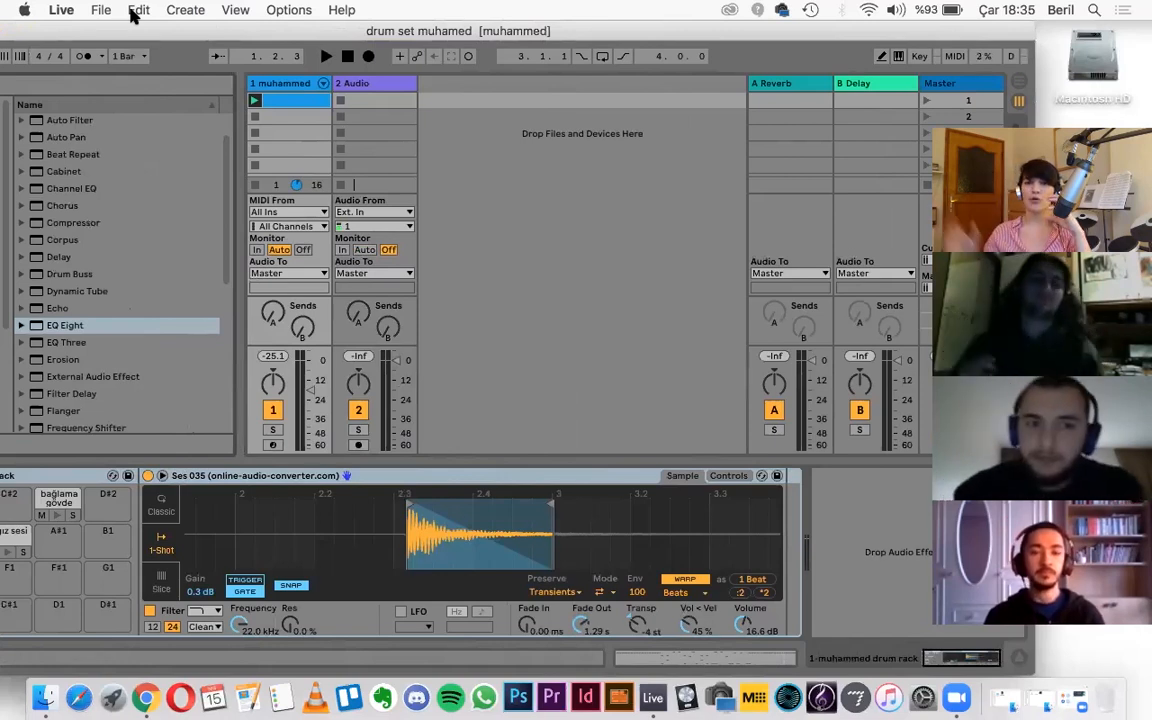
{"action": "left_click_drag", "start_coordinate": [65, 325], "coordinate": [892, 540]}
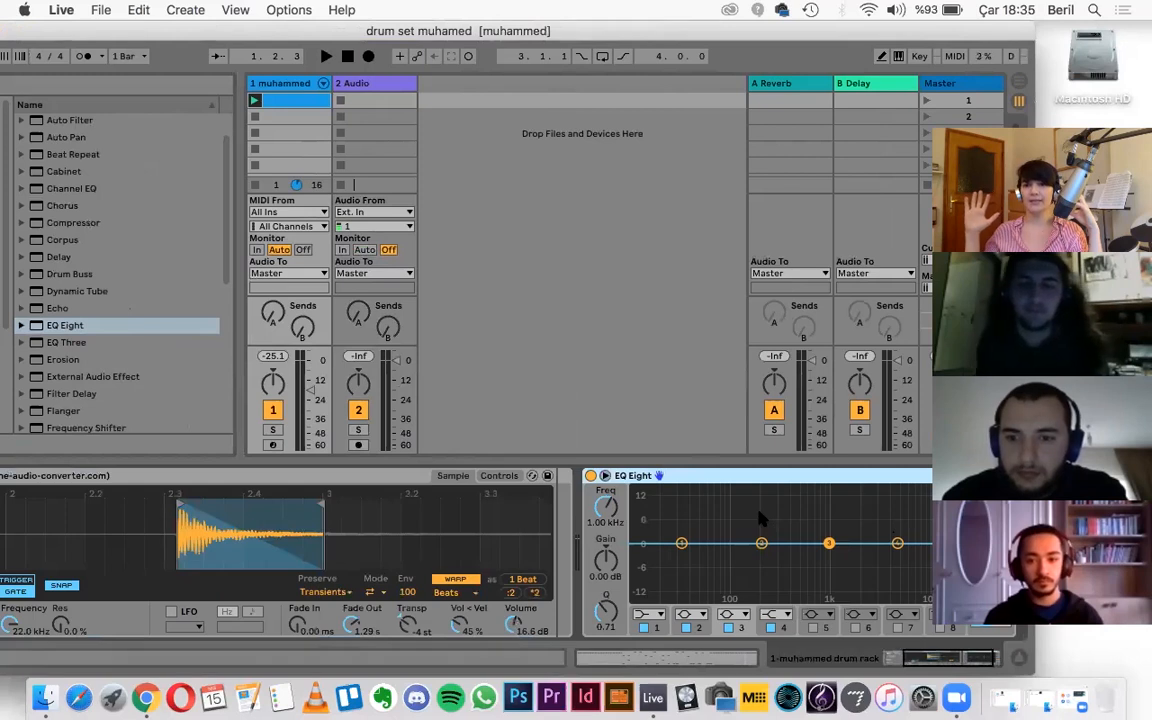
{"action": "left_click_drag", "start_coordinate": [132, 32], "coordinate": [327, 64]}
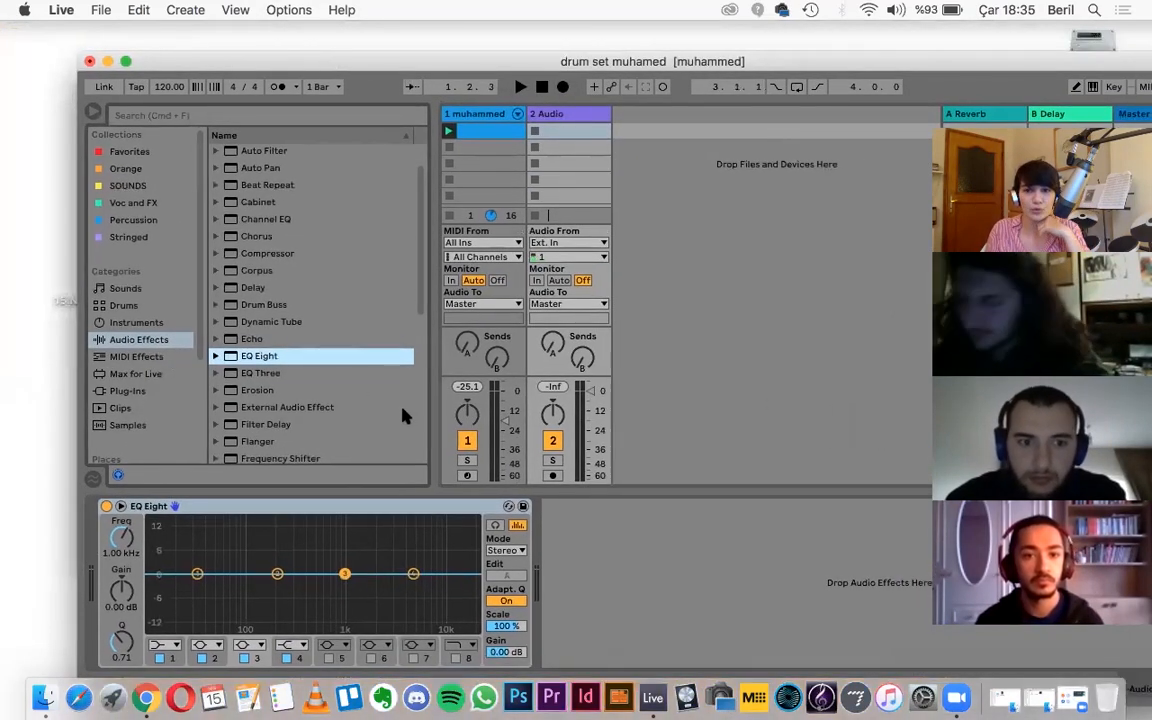
Step: Add EQ Three after EQ Eight on the audio track and remove it again
{"action": "left_click", "coordinate": [279, 375]}
{"action": "left_click_drag", "start_coordinate": [262, 372], "coordinate": [610, 540]}
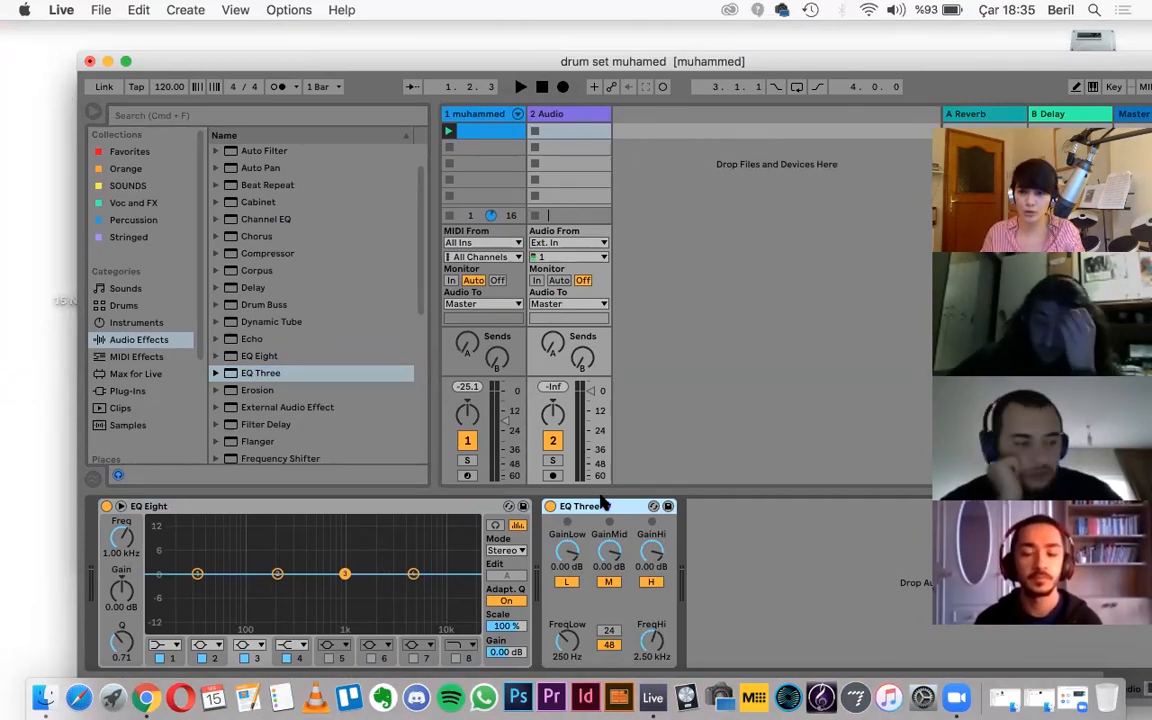
{"action": "key", "text": "Delete"}
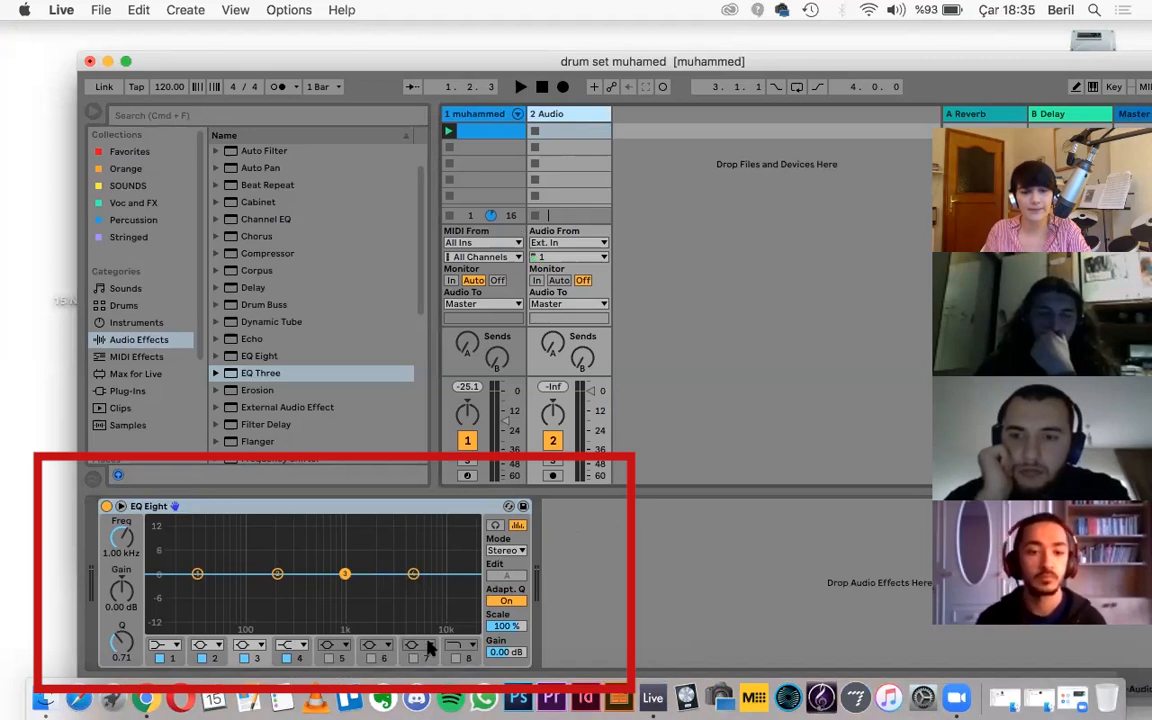
{"action": "left_click_drag", "start_coordinate": [236, 69], "coordinate": [211, 39]}
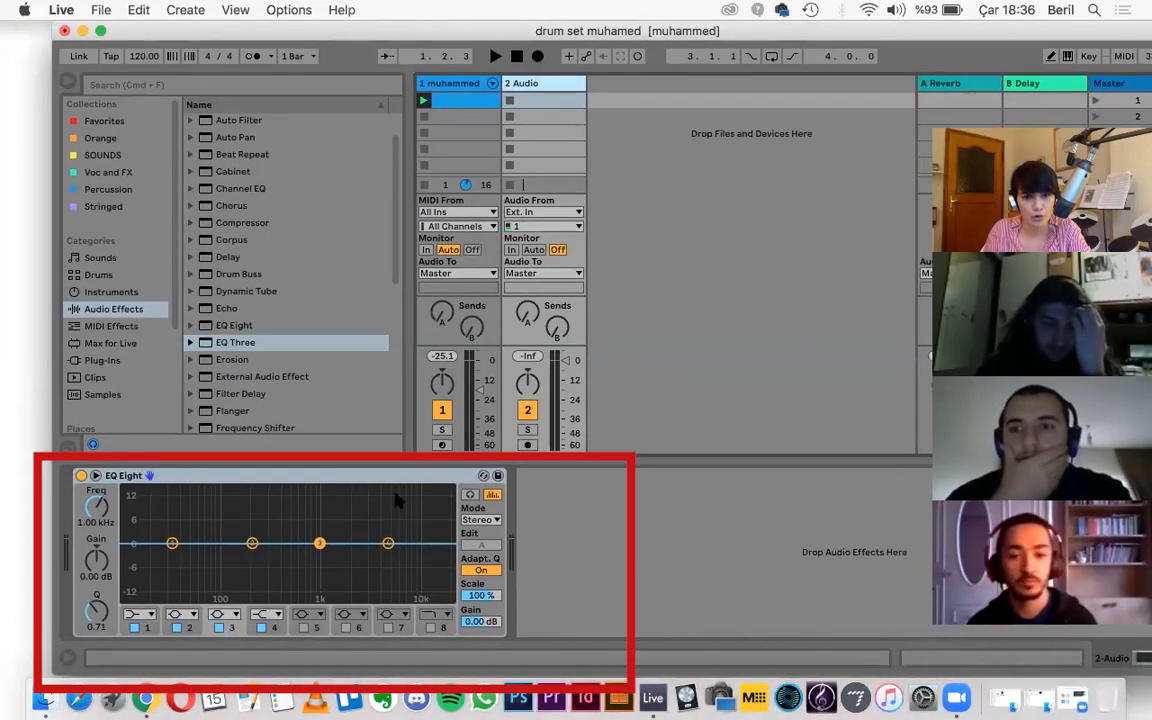
Step: View band 1's filter types in EQ Eight and shift band 2 to about 212 Hz with -0.12 dB gain
{"action": "left_click", "coordinate": [138, 614]}
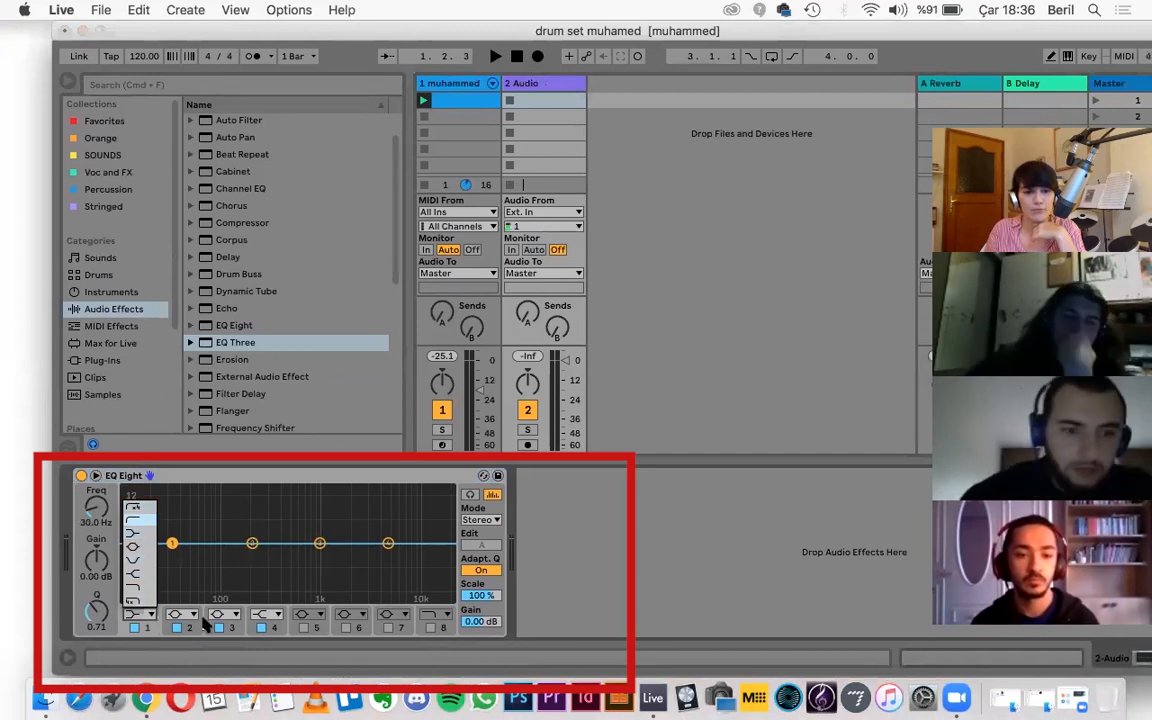
{"action": "left_click", "coordinate": [147, 619]}
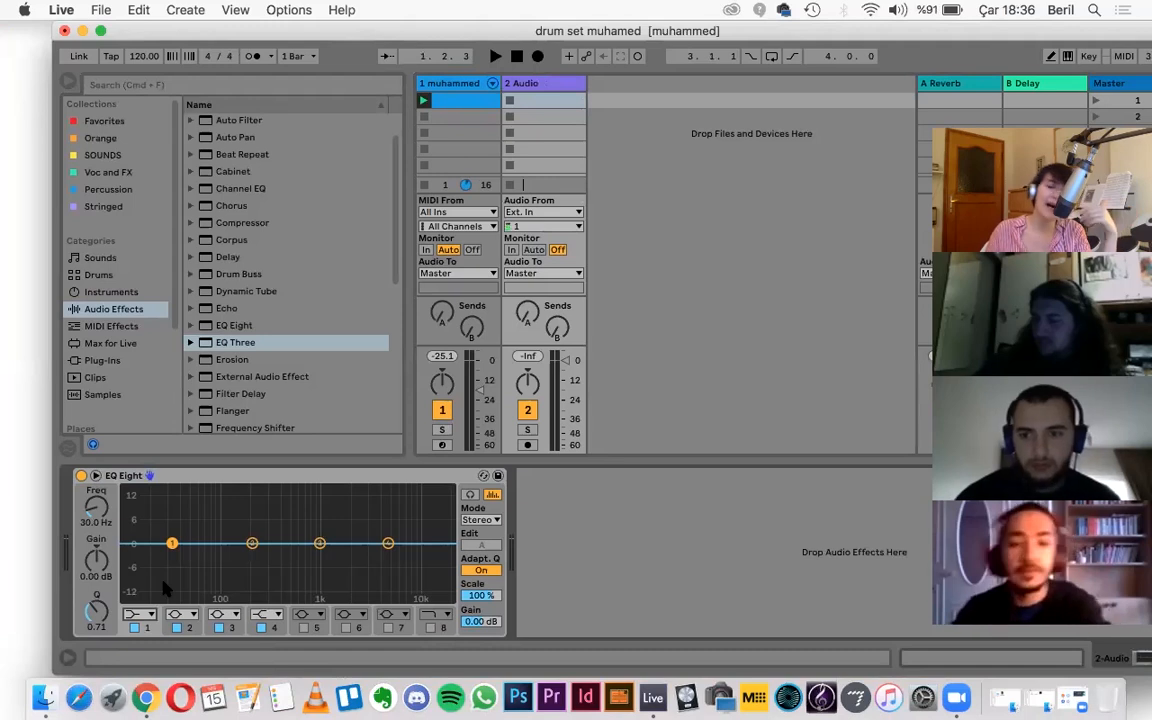
{"action": "mouse_move", "coordinate": [252, 543]}
{"action": "left_mouse_down"}
{"action": "mouse_move", "coordinate": [257, 495]}
{"action": "mouse_move", "coordinate": [257, 543]}
{"action": "left_mouse_up"}
{"action": "left_click_drag", "start_coordinate": [96, 506], "coordinate": [97, 507]}
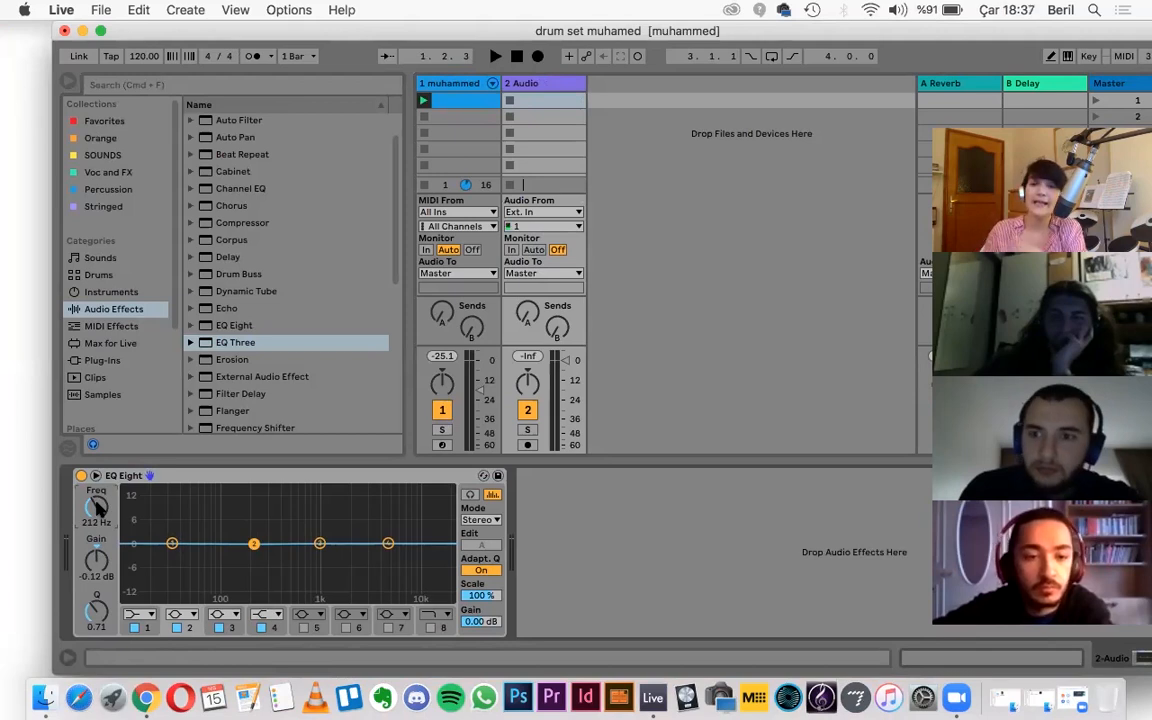
Step: Hide Live to examine the Low-pass and High-pass diagrams in the perküsyon document, and switch back to Live
{"action": "left_click", "coordinate": [83, 32]}
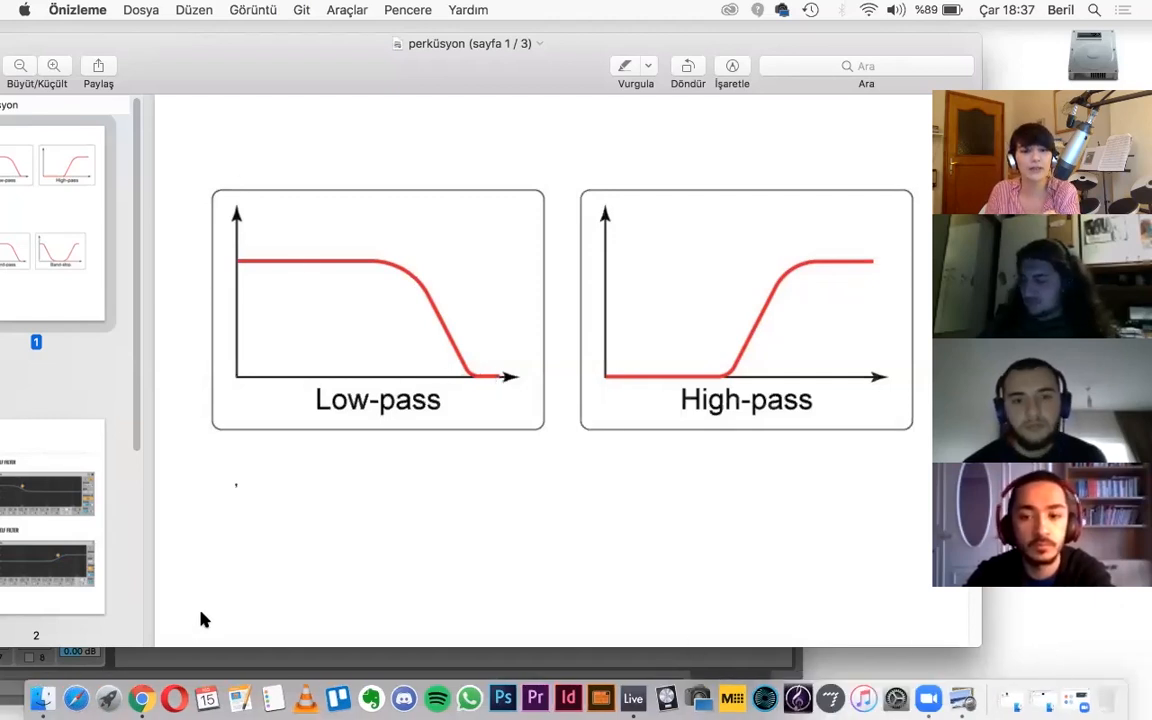
{"action": "left_click", "coordinate": [633, 697]}
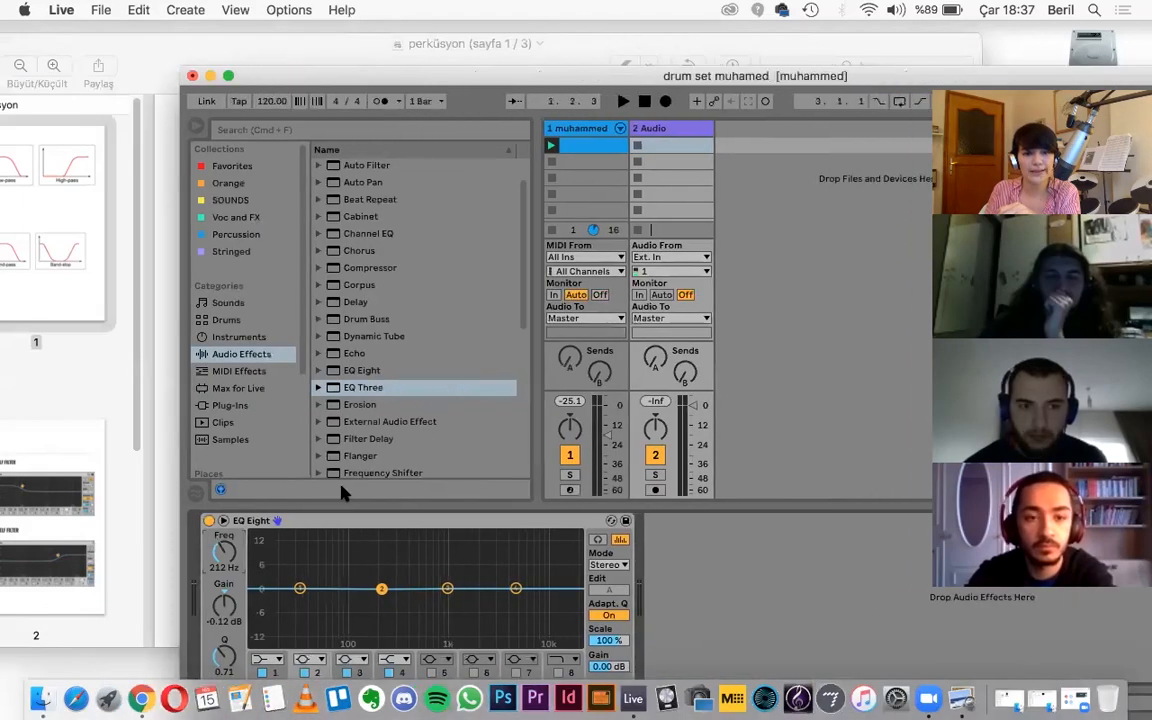
Step: Turn off EQ Eight's bands 1 to 3, make band 4 a low-pass filter and sweep its cutoff, ending at about 1.41 kHz
{"action": "left_click", "coordinate": [261, 672]}
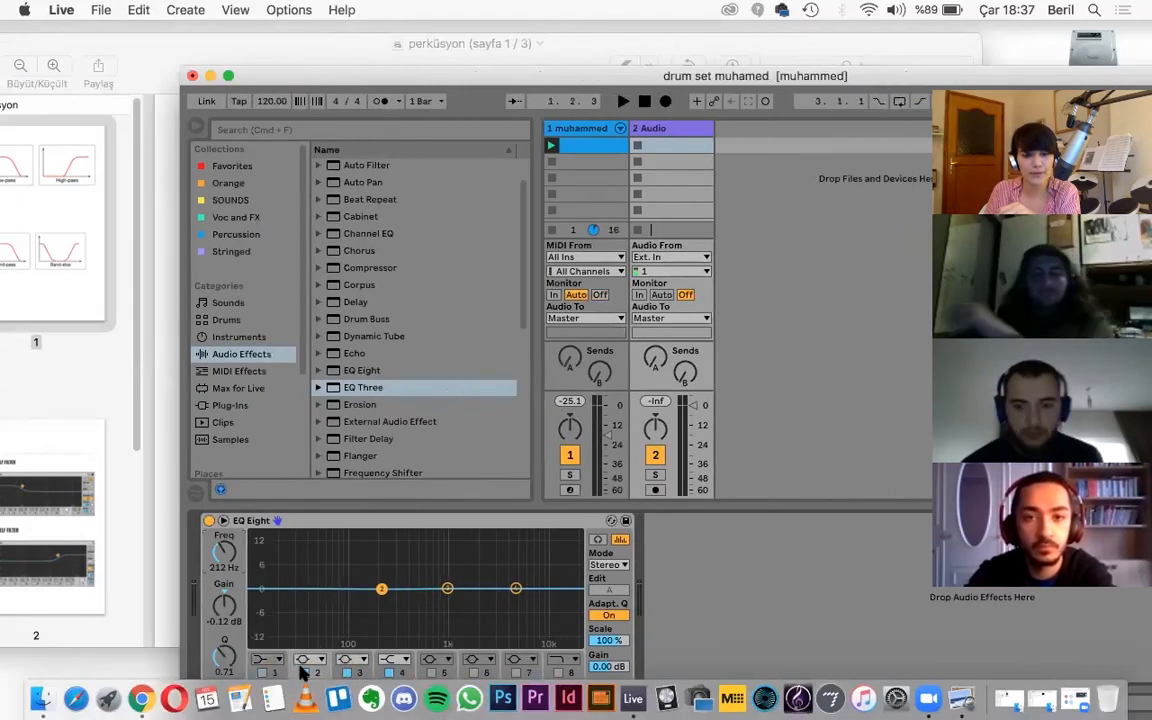
{"action": "left_click", "coordinate": [346, 672]}
{"action": "left_click", "coordinate": [393, 659]}
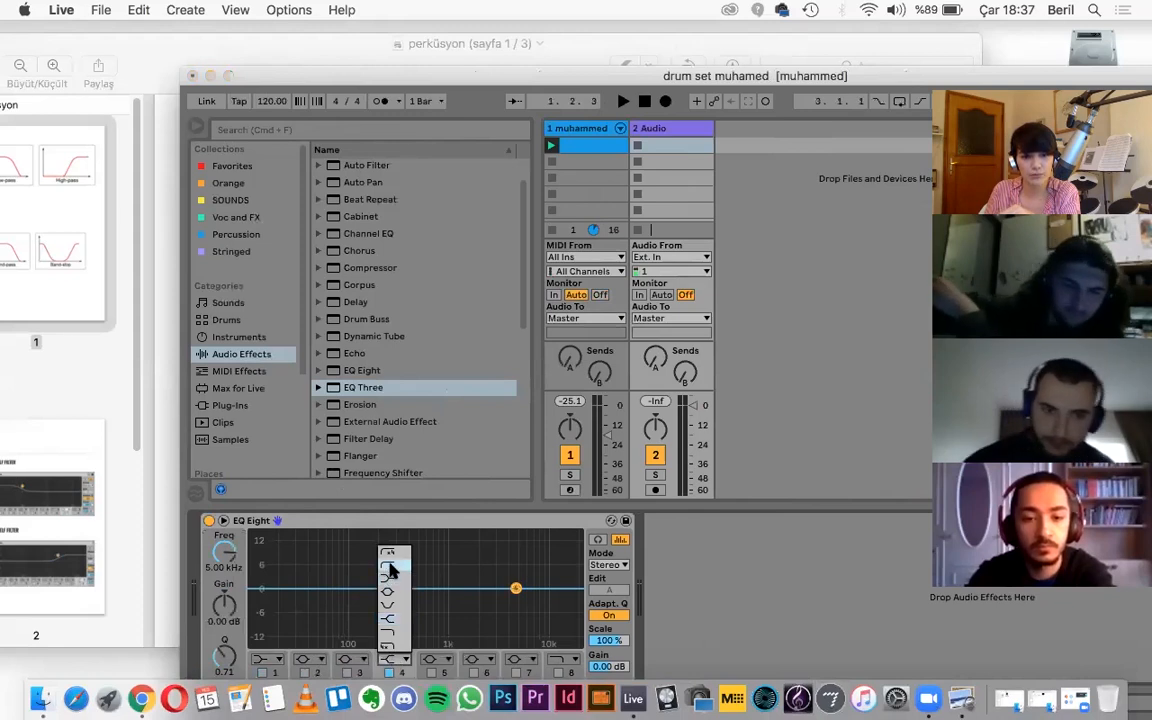
{"action": "left_click", "coordinate": [389, 631]}
{"action": "left_click_drag", "start_coordinate": [514, 601], "coordinate": [461, 600]}
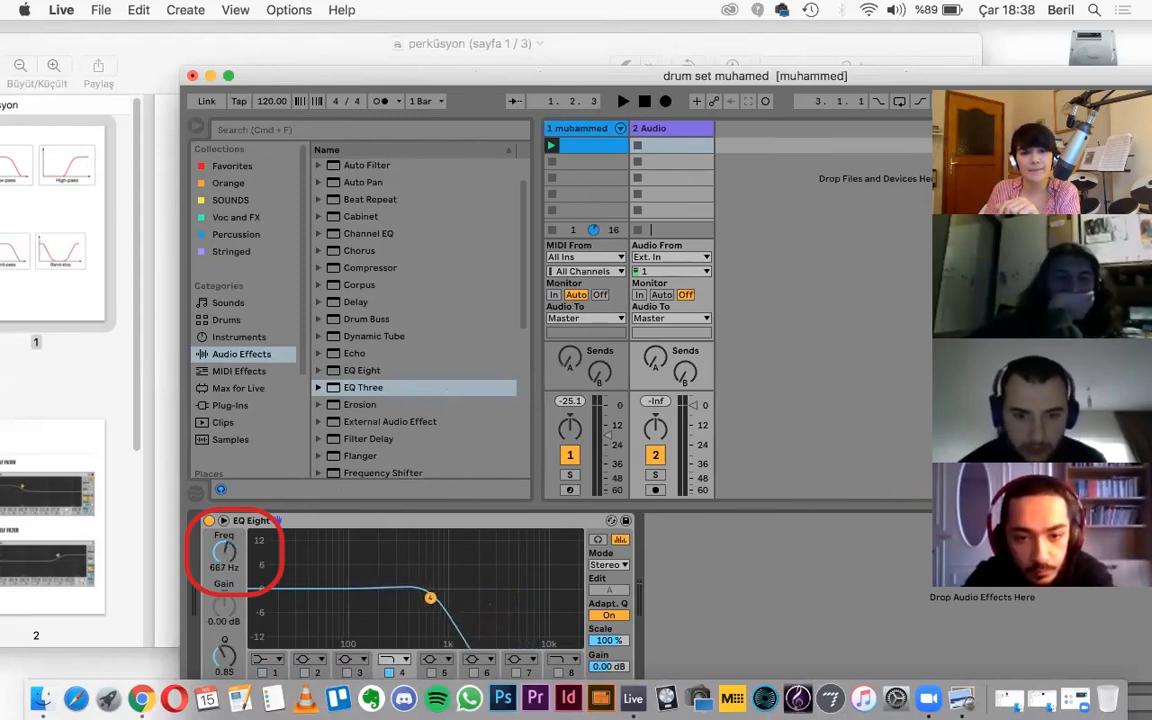
{"action": "left_click_drag", "start_coordinate": [386, 598], "coordinate": [320, 600]}
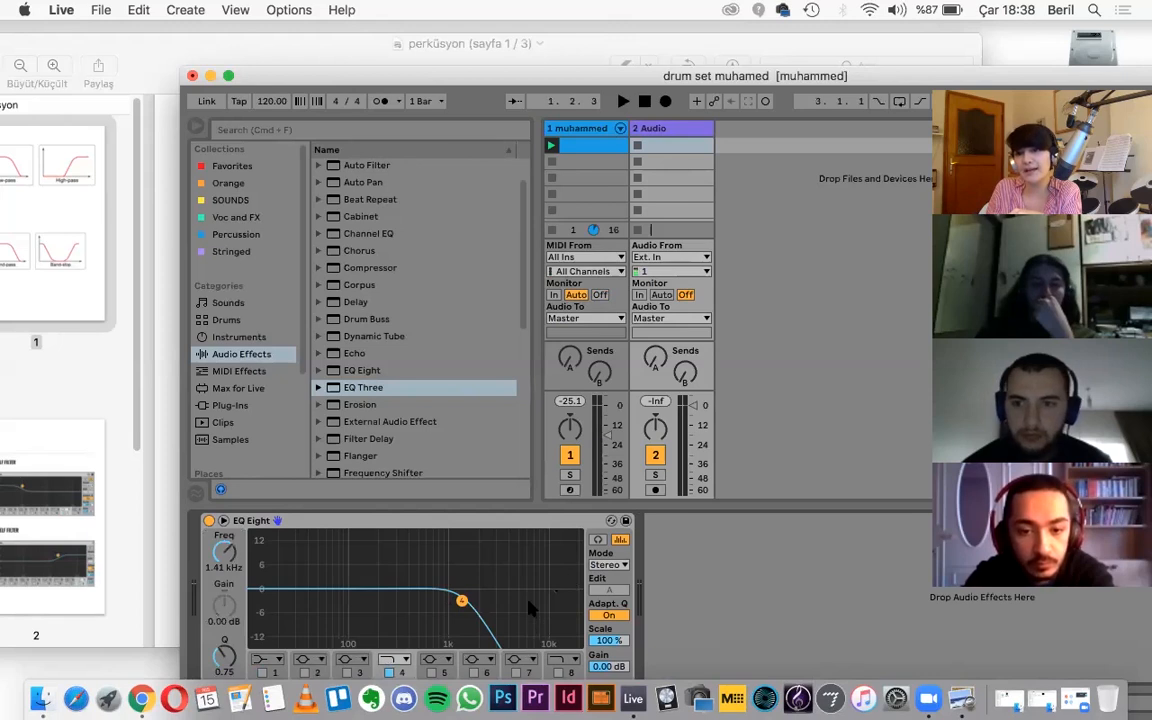
Step: Add EQ Eight after the drum rack on the MIDI track and bring its controls into view
{"action": "left_click", "coordinate": [578, 133]}
{"action": "left_click_drag", "start_coordinate": [411, 77], "coordinate": [228, 77]}
{"action": "left_click", "coordinate": [182, 370]}
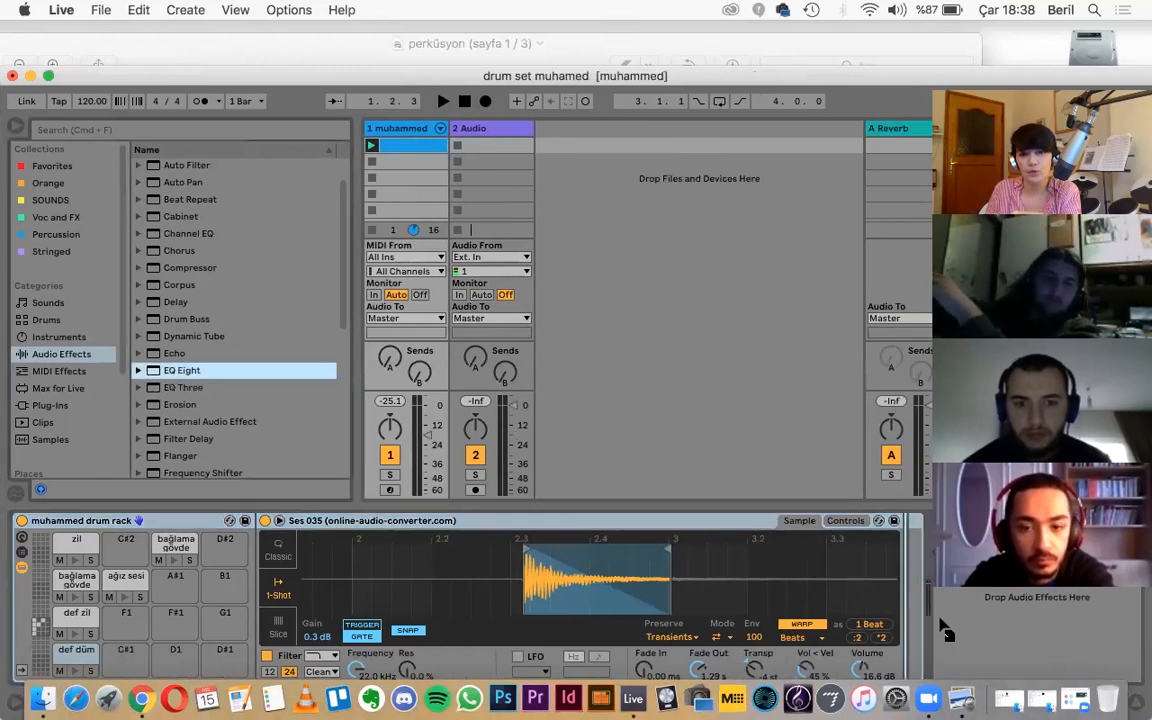
{"action": "left_click_drag", "start_coordinate": [1087, 648], "coordinate": [1087, 648]}
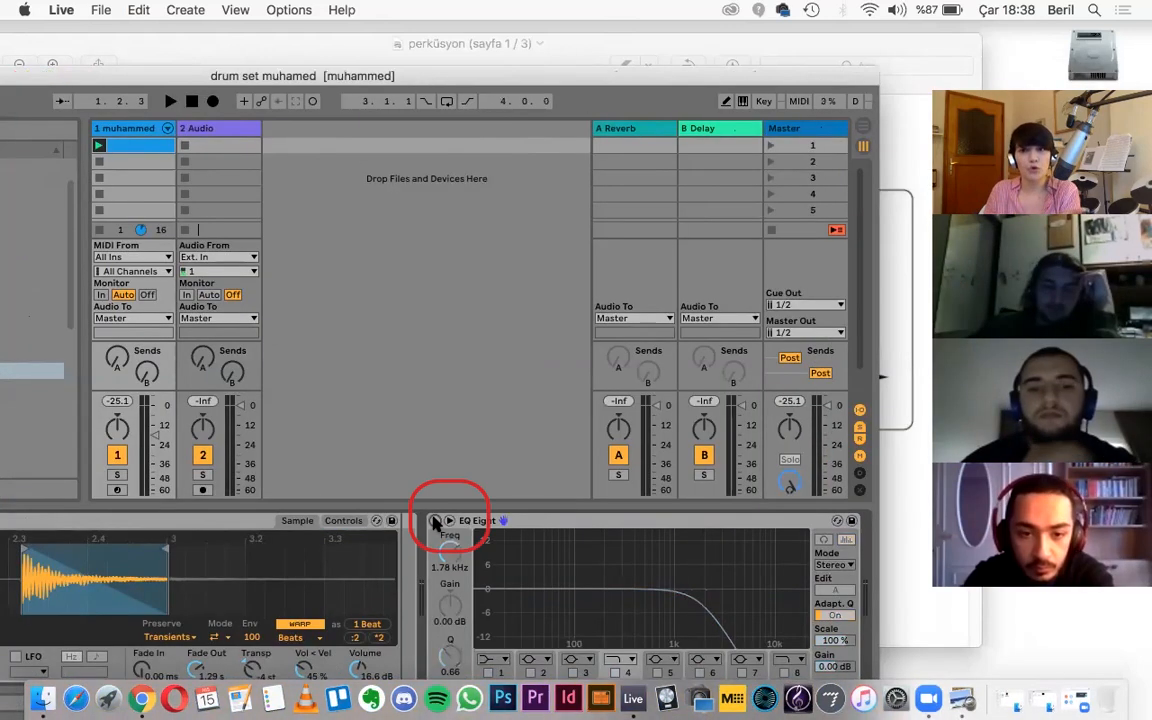
Step: Toggle EQ Eight's bypass, launch the MIDI track's clip and activate low-pass band 4
{"action": "left_click", "coordinate": [434, 521]}
{"action": "left_click", "coordinate": [434, 521]}
{"action": "left_click", "coordinate": [435, 521]}
{"action": "left_click", "coordinate": [436, 521]}
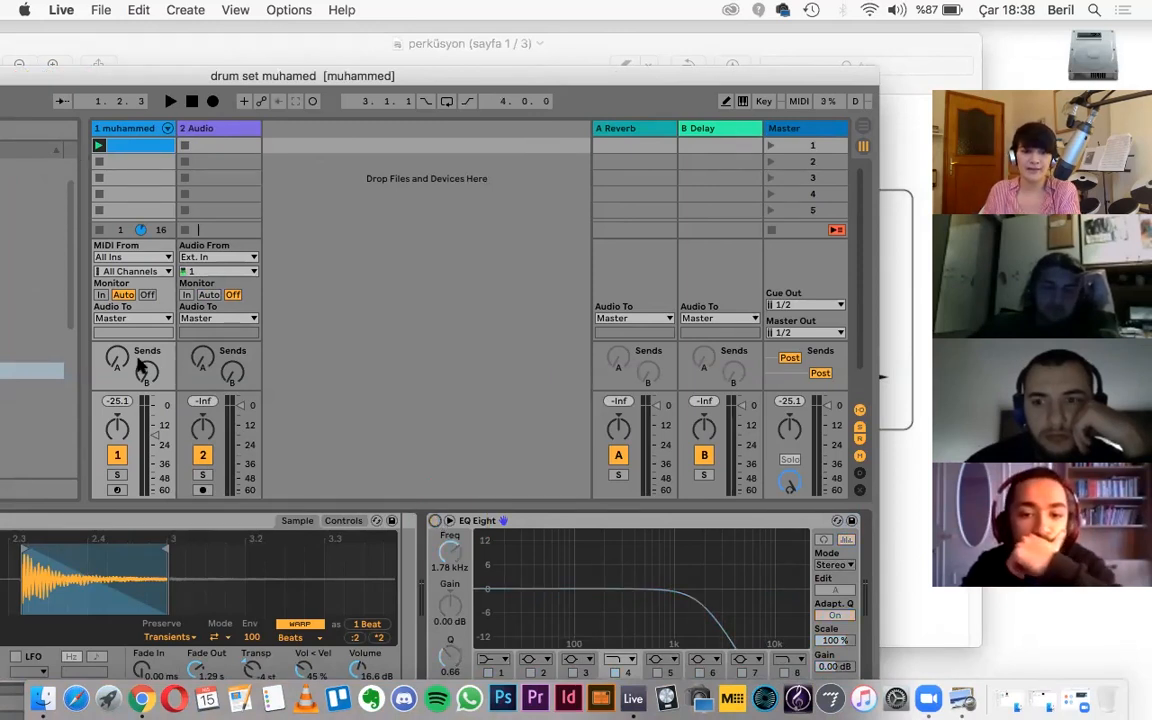
{"action": "left_click", "coordinate": [99, 146]}
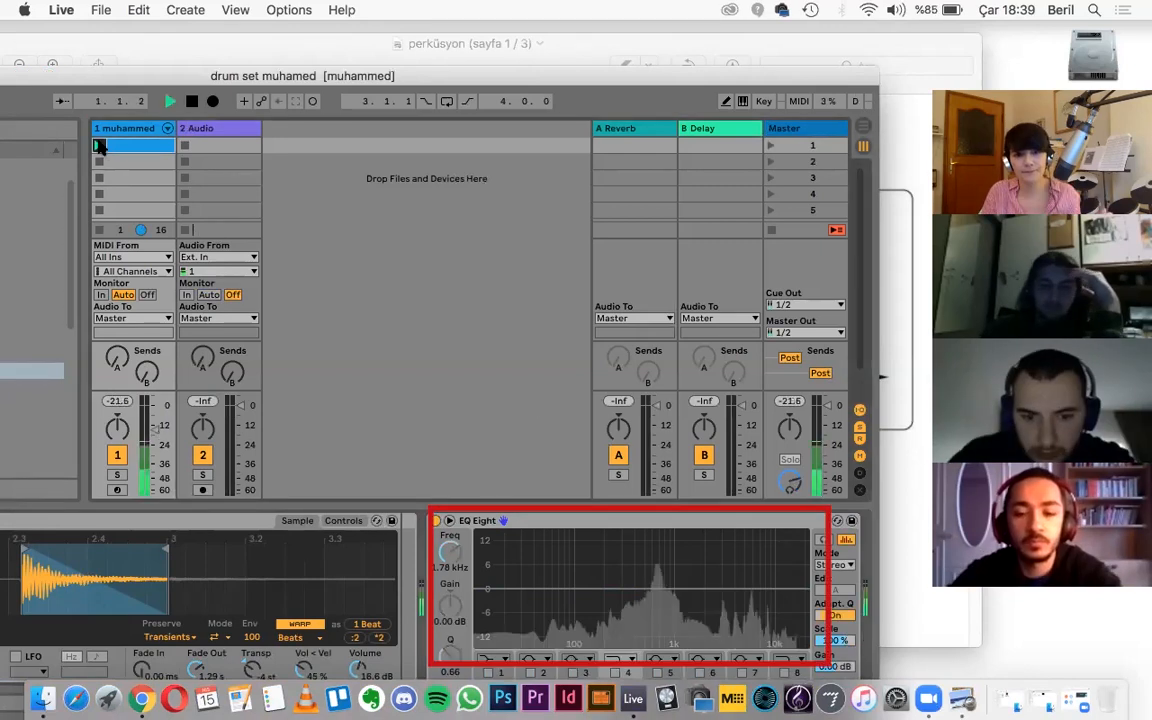
{"action": "left_click", "coordinate": [614, 673]}
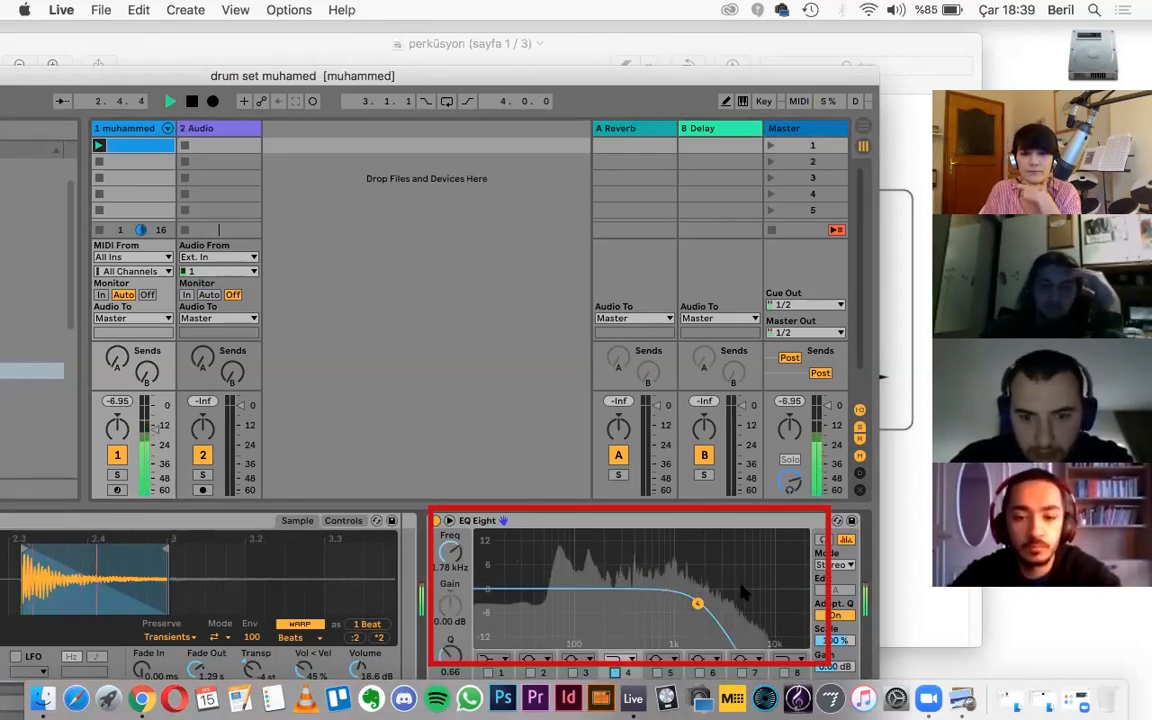
Step: Sweep band 4's low-pass cutoff down to about 100 Hz during playback and up to 5.66 kHz in the enlarged EQ display
{"action": "left_click_drag", "start_coordinate": [697, 603], "coordinate": [576, 597]}
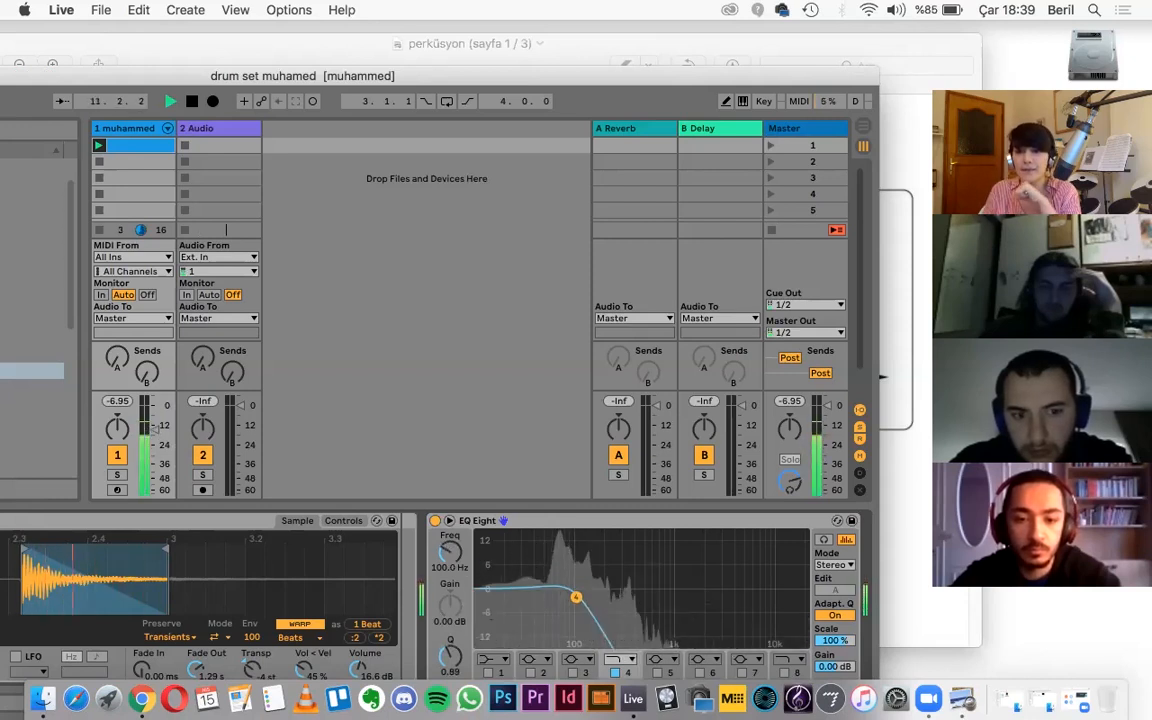
{"action": "left_click_drag", "start_coordinate": [576, 597], "coordinate": [577, 598]}
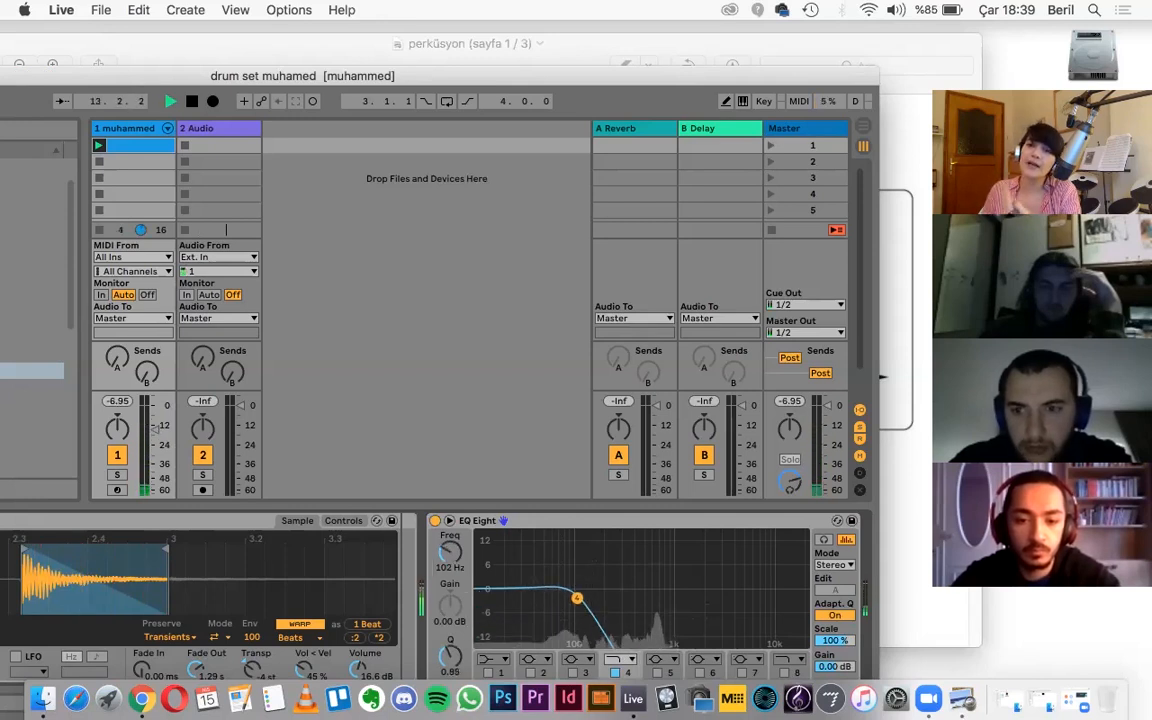
{"action": "left_click_drag", "start_coordinate": [577, 598], "coordinate": [588, 586]}
{"action": "left_click", "coordinate": [449, 520]}
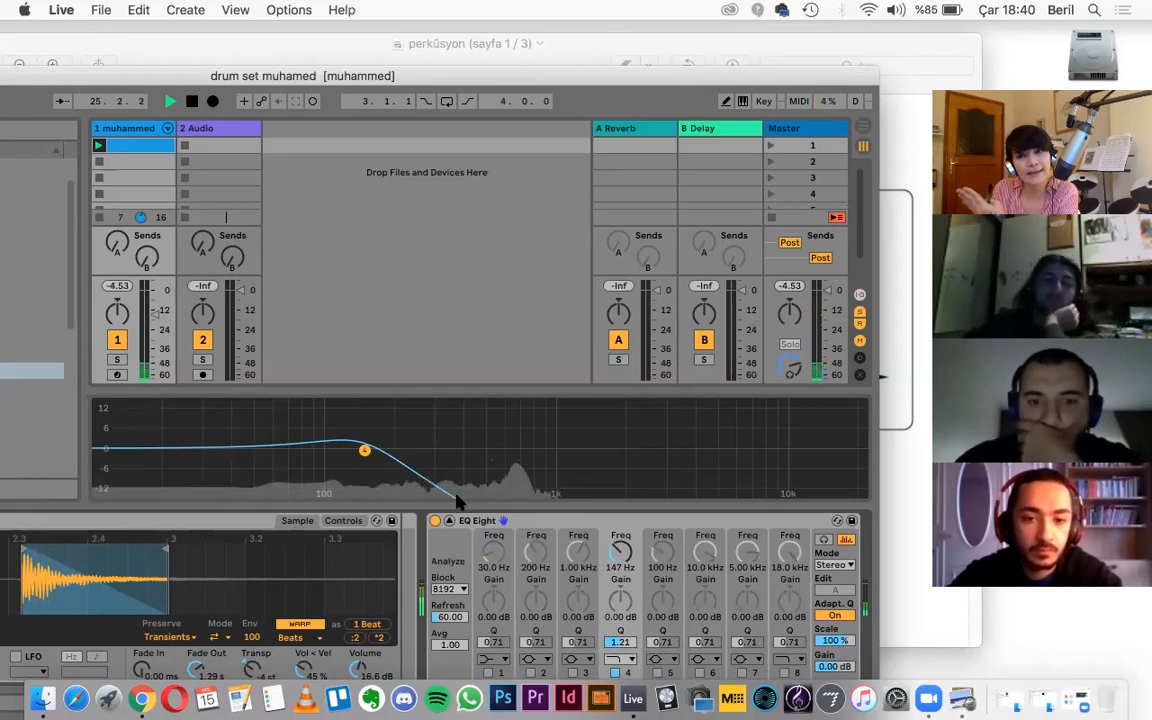
{"action": "left_click_drag", "start_coordinate": [364, 450], "coordinate": [727, 446]}
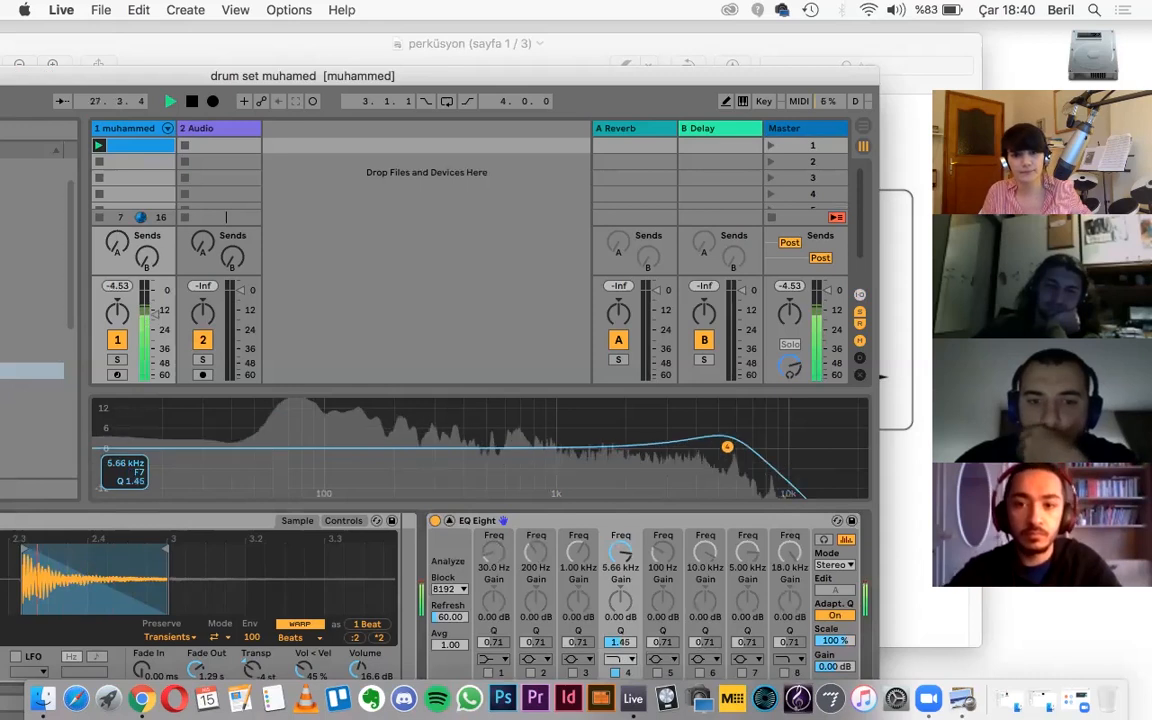
{"action": "left_click", "coordinate": [451, 521]}
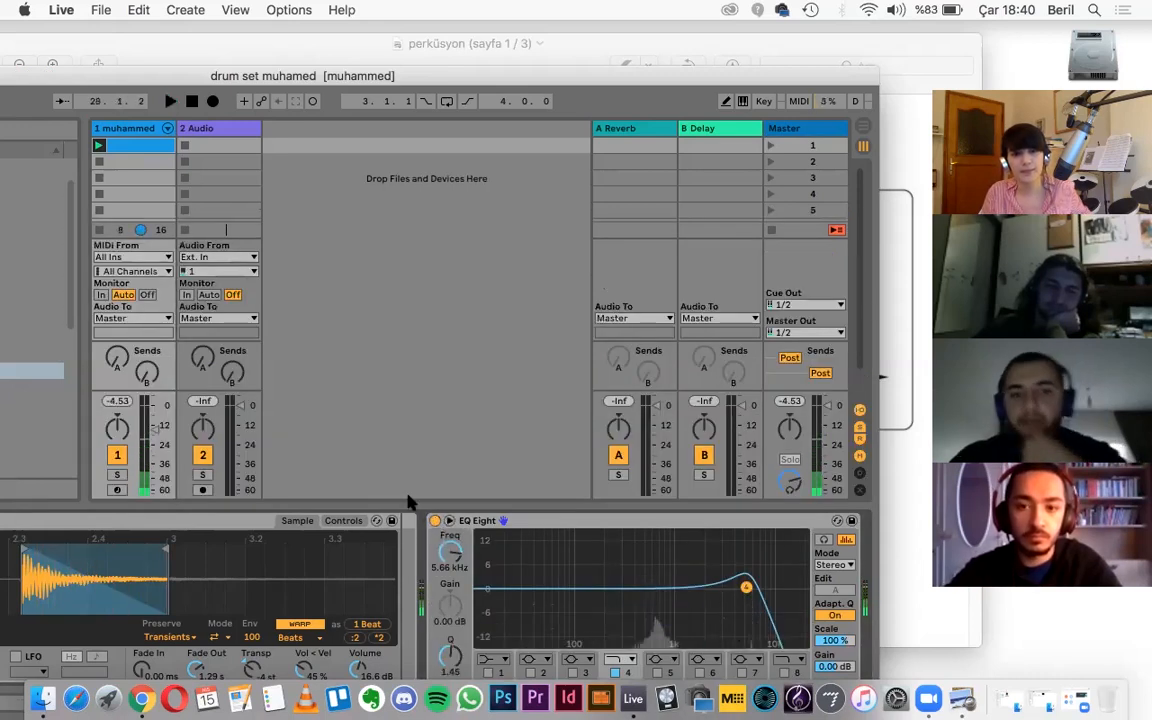
Step: Minimize Live to examine the High-pass diagram in the perküsyon document, and restore the Live window
{"action": "double_click", "coordinate": [142, 76]}
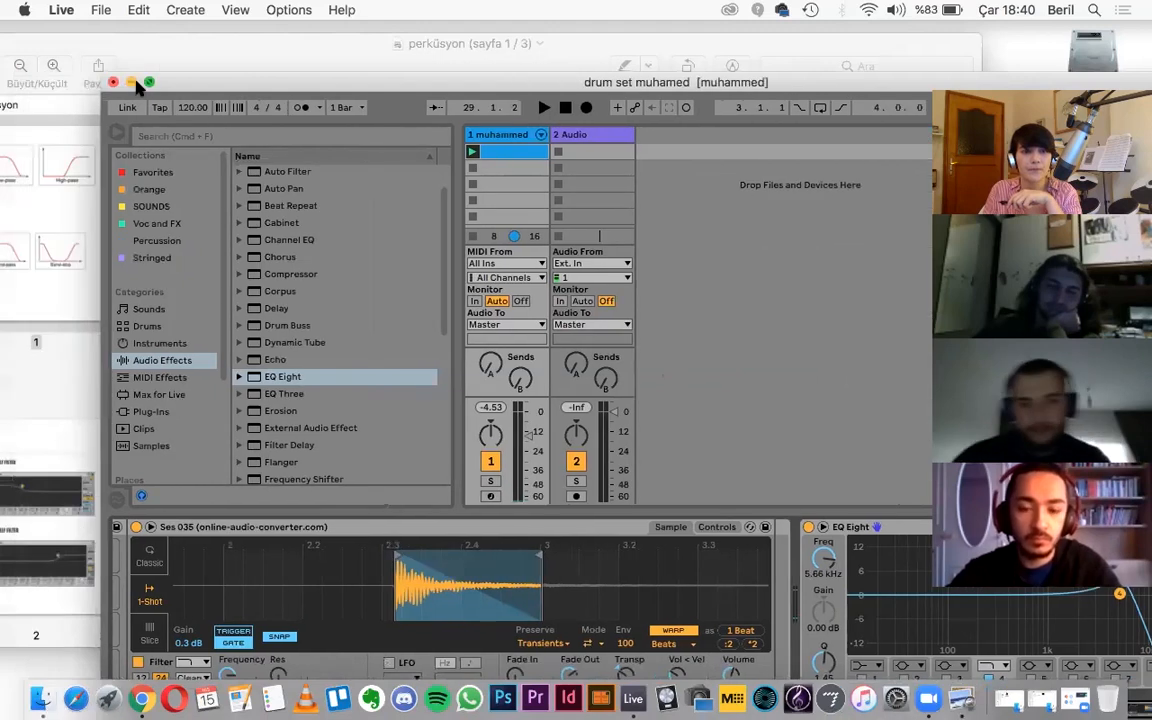
{"action": "left_click", "coordinate": [130, 83]}
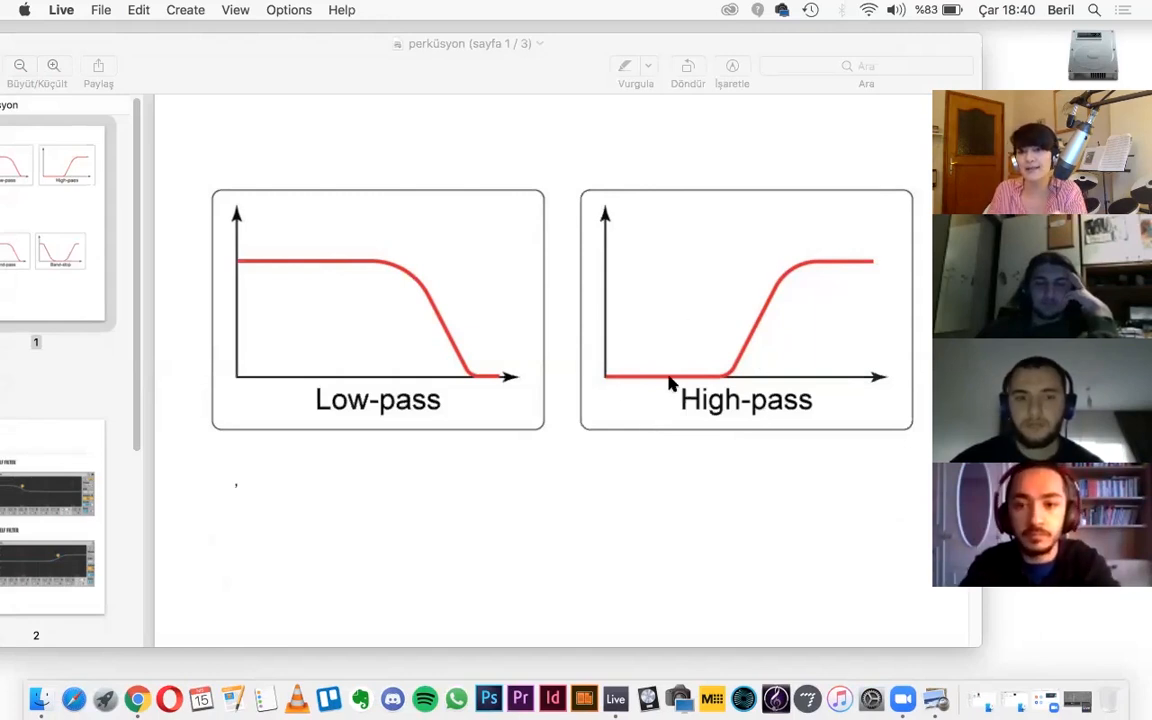
{"action": "left_click", "coordinate": [1078, 700]}
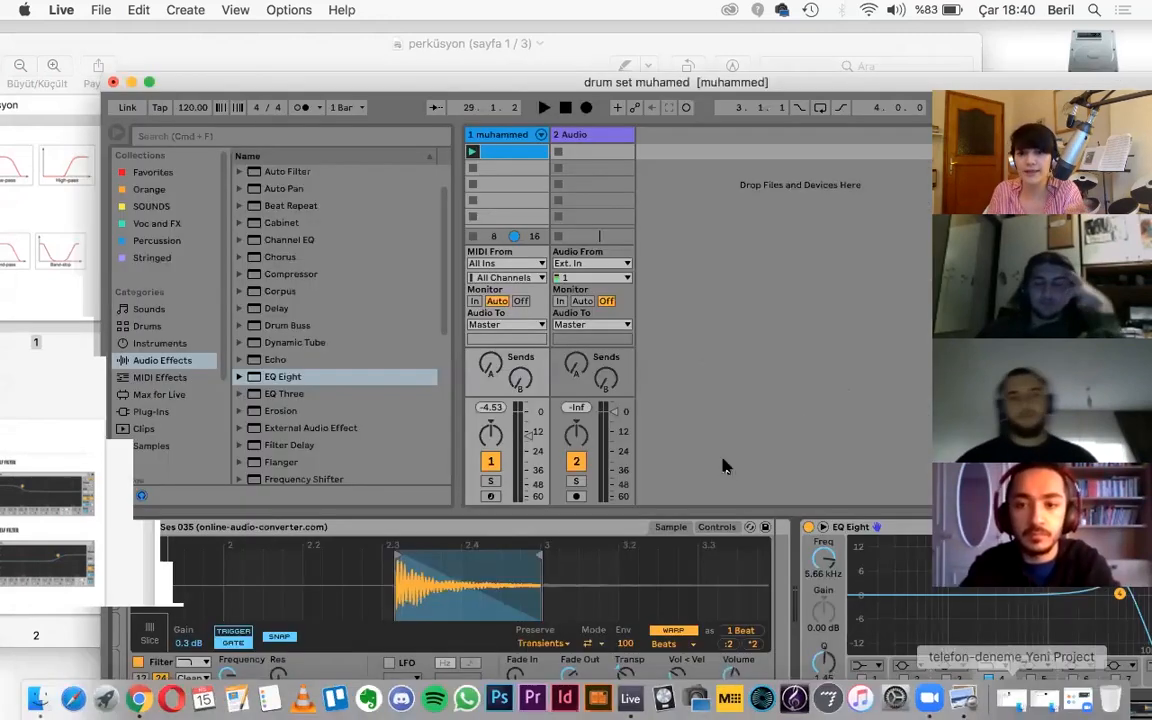
Step: Change EQ Eight's band 4 on the drum rack track to a high-pass filter
{"action": "left_click_drag", "start_coordinate": [880, 84], "coordinate": [587, 56]}
{"action": "left_click", "coordinate": [703, 638]}
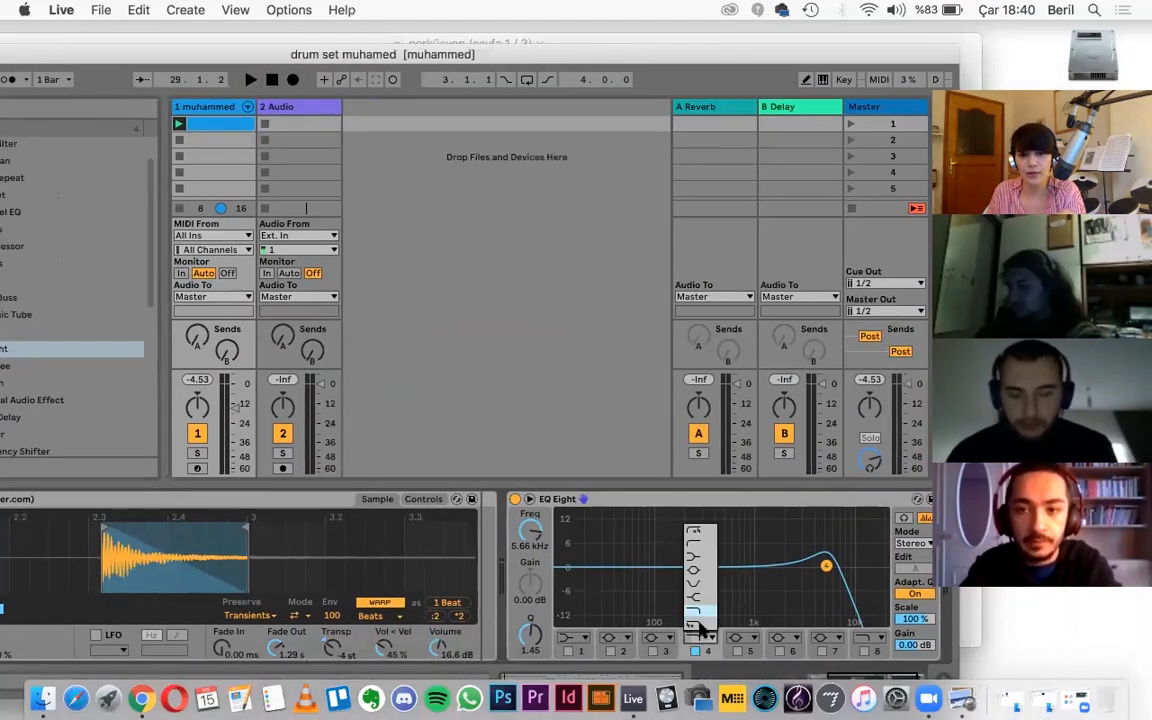
{"action": "left_click", "coordinate": [698, 543]}
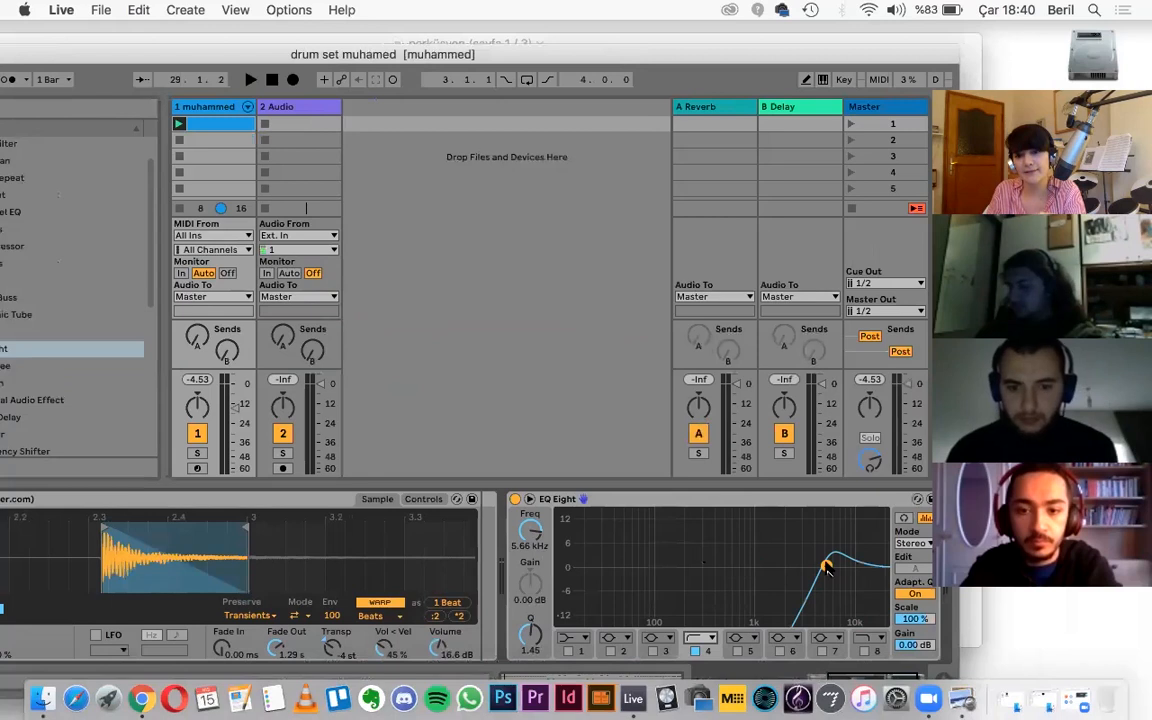
Step: Play the clip with EQ Eight bypassed, reactivate it with band 4, set the high-pass cutoff to about 1.38 kHz and stop playback
{"action": "left_click", "coordinate": [697, 651]}
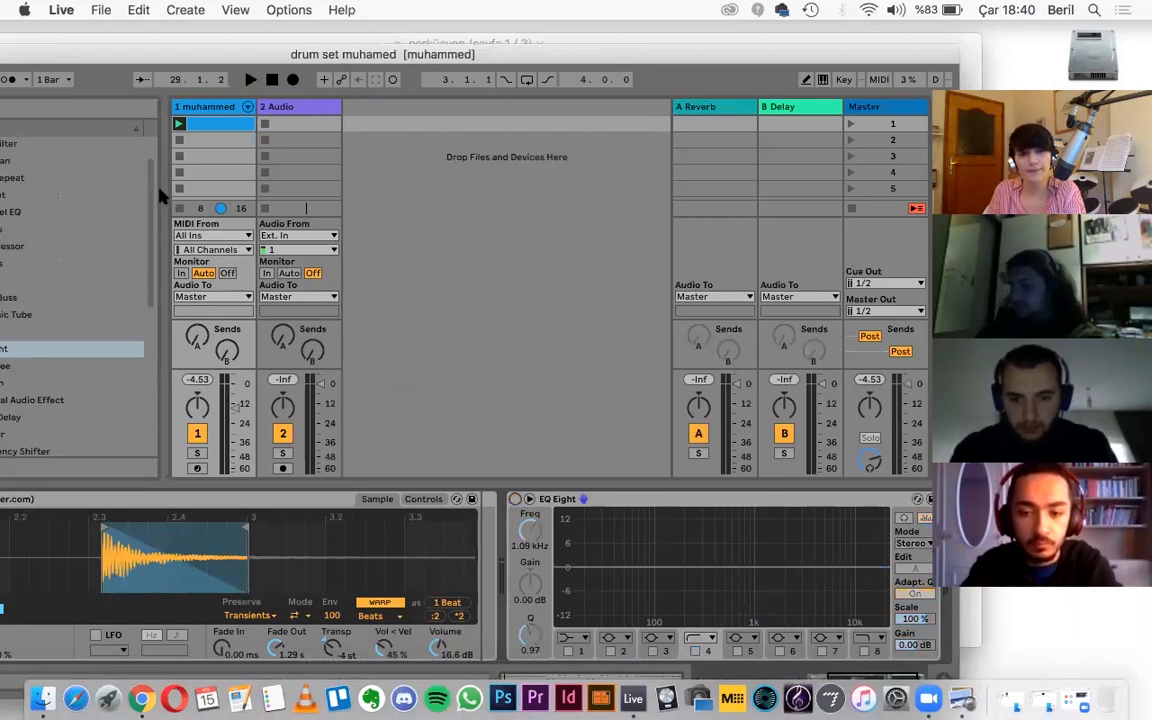
{"action": "left_click", "coordinate": [179, 124]}
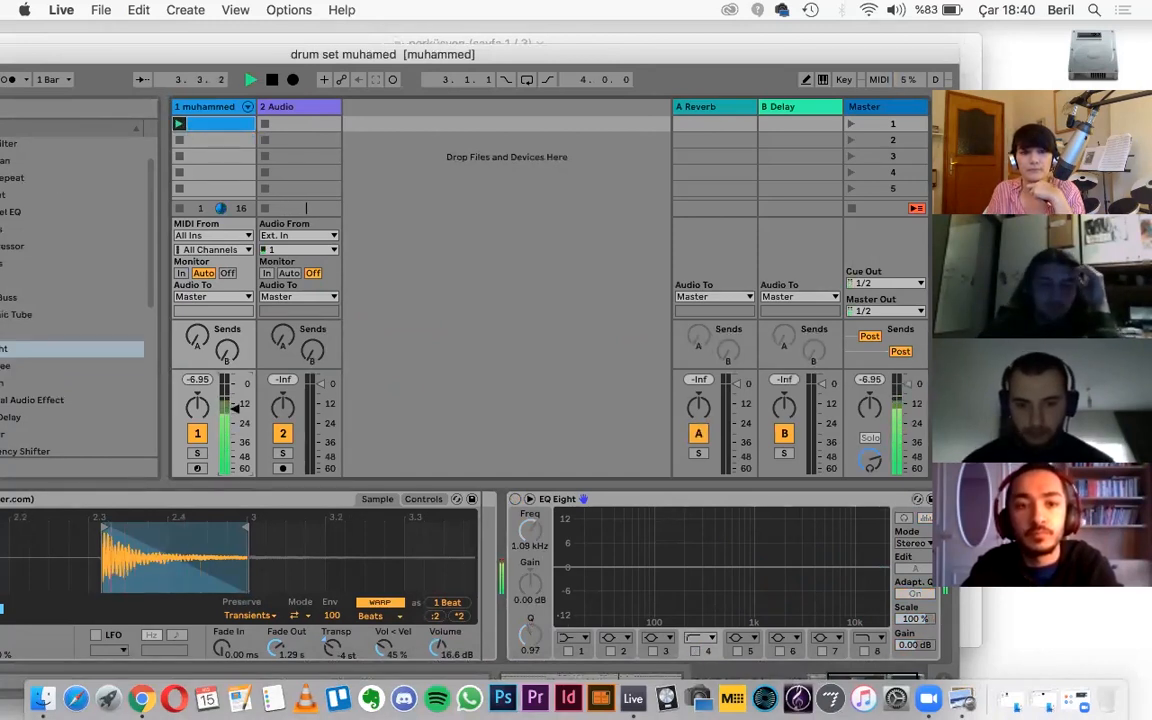
{"action": "left_click", "coordinate": [695, 650]}
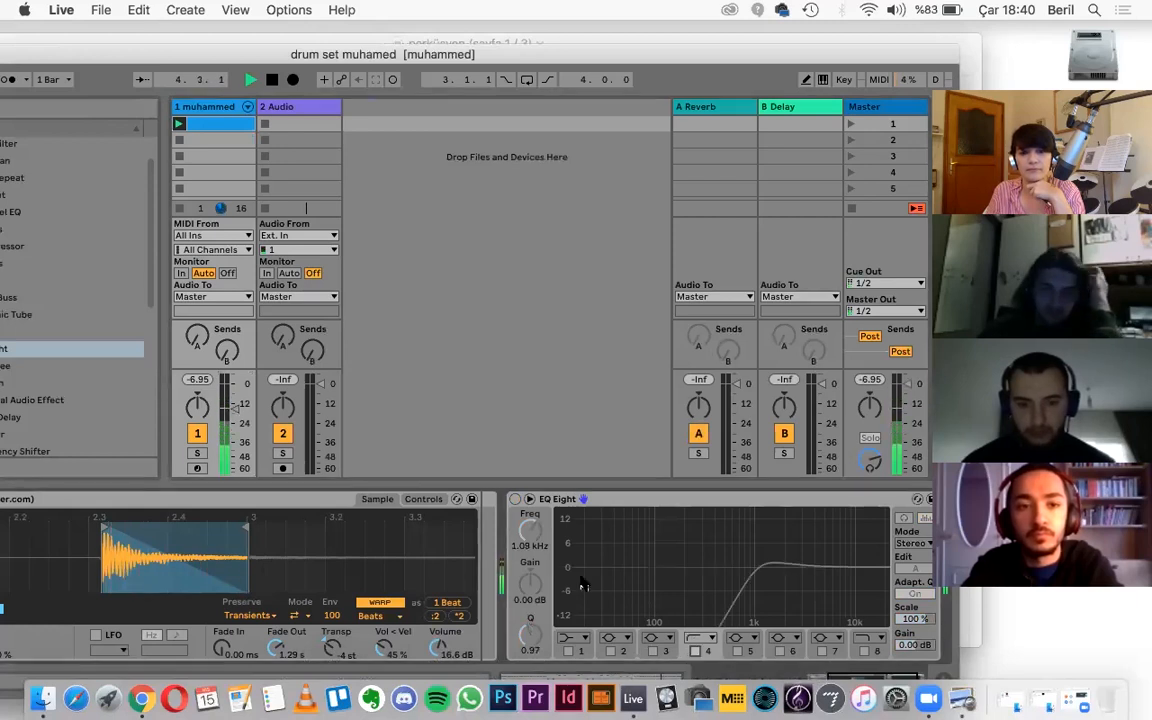
{"action": "left_click", "coordinate": [514, 499]}
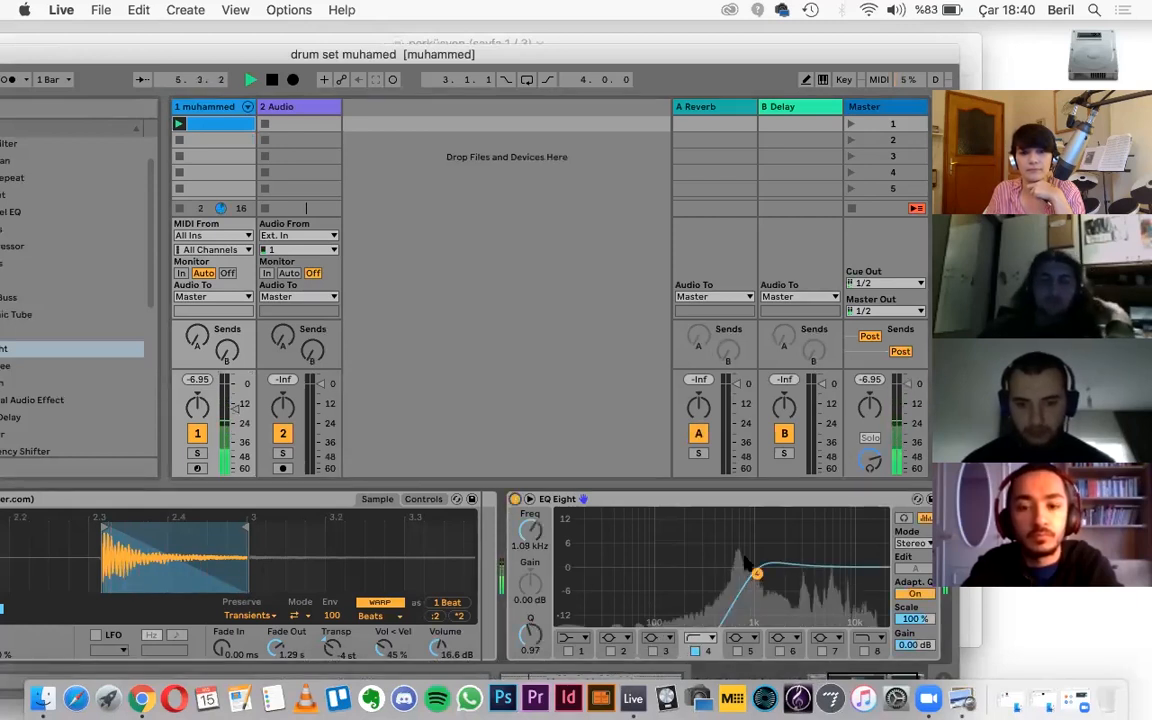
{"action": "mouse_move", "coordinate": [757, 573]}
{"action": "left_mouse_down"}
{"action": "mouse_move", "coordinate": [617, 566]}
{"action": "mouse_move", "coordinate": [767, 573]}
{"action": "left_mouse_up"}
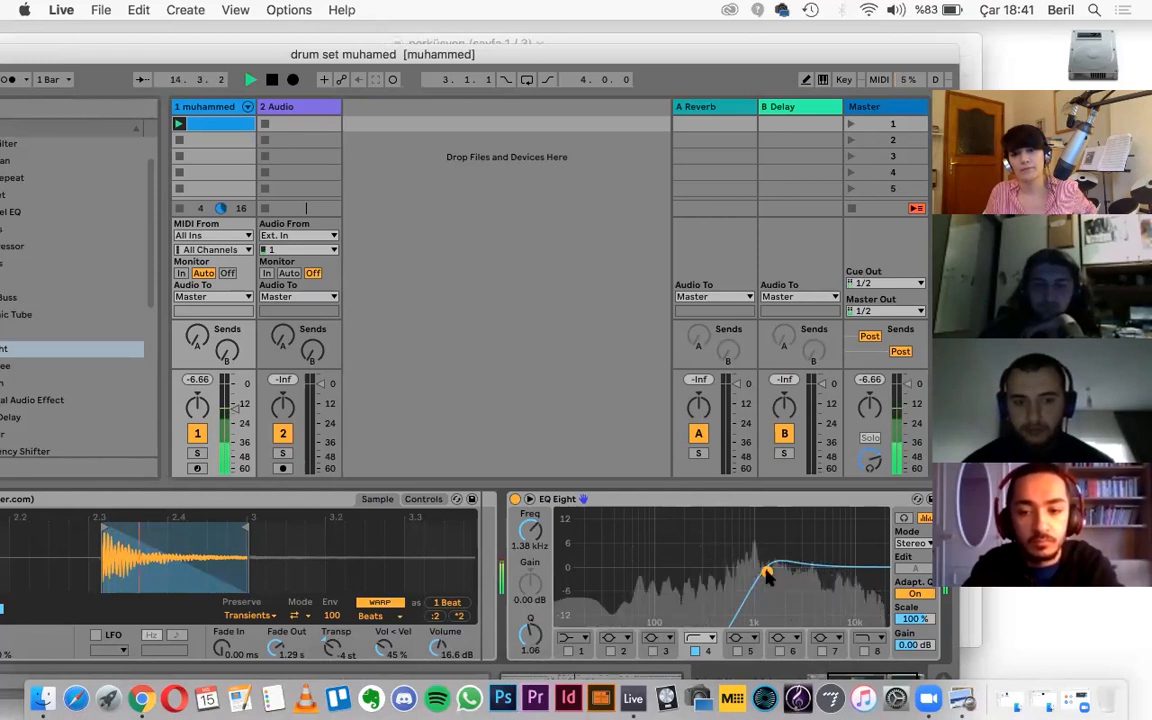
{"action": "key", "text": "space"}
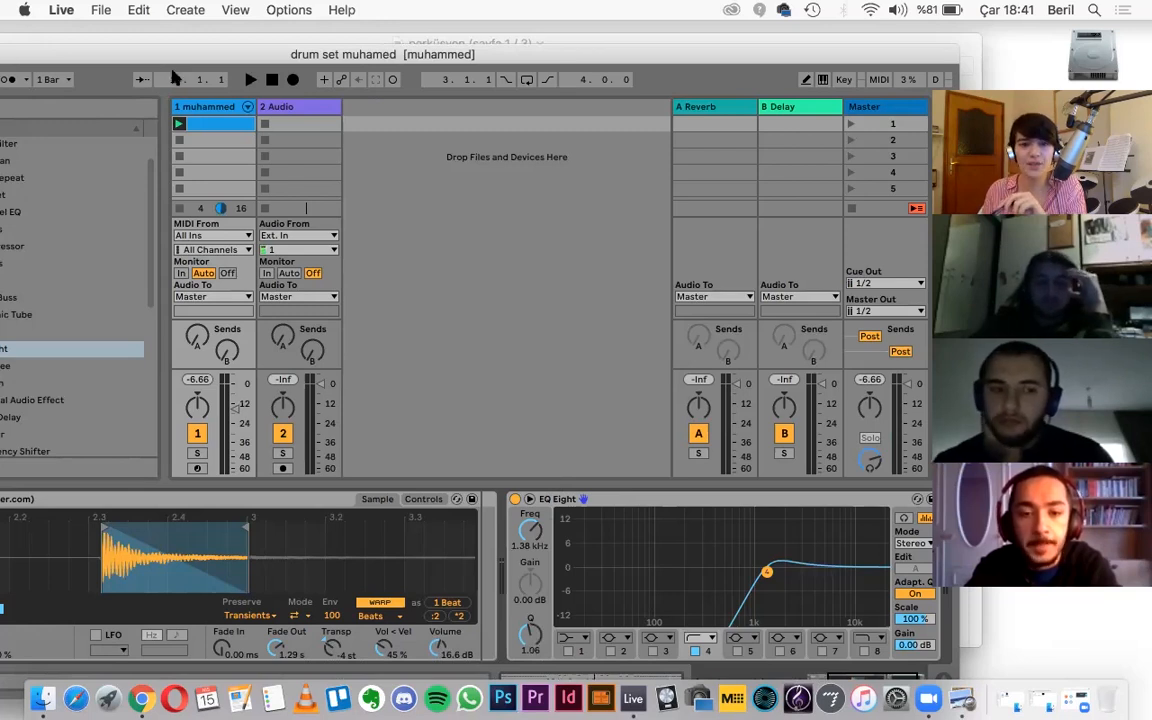
Step: Audition the def düm pad, bring its whole sample region into view and choose the low-pass type for its filter
{"action": "left_click_drag", "start_coordinate": [143, 56], "coordinate": [424, 34]}
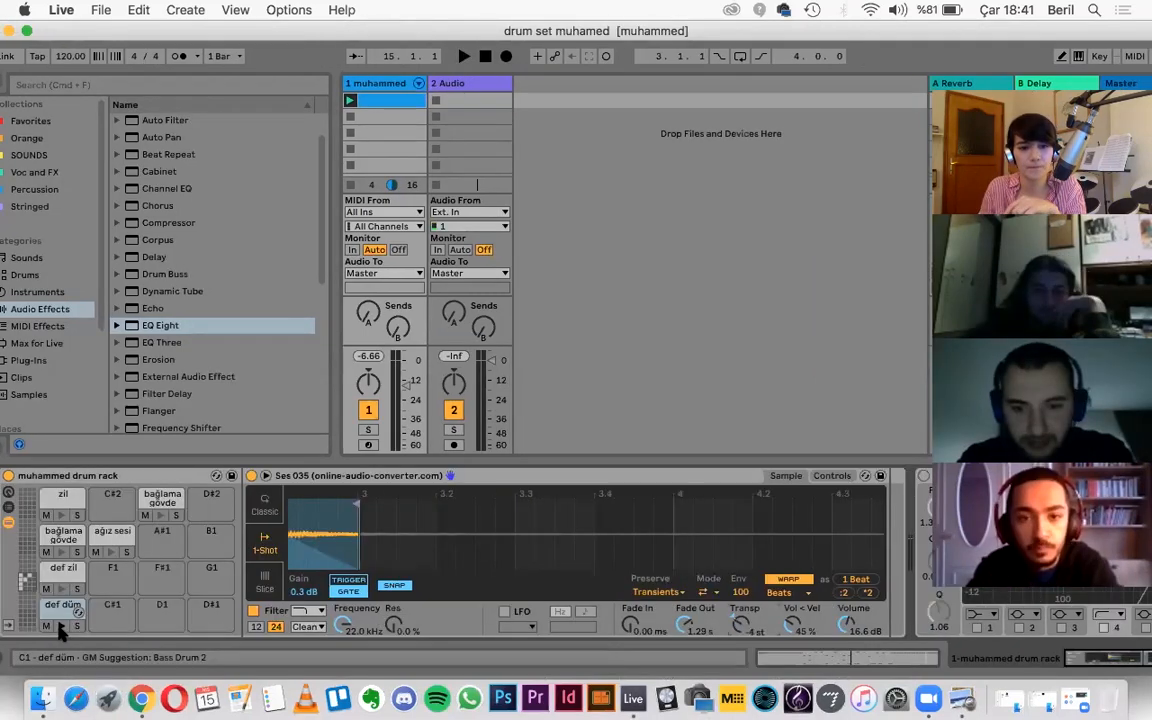
{"action": "left_click", "coordinate": [60, 626]}
{"action": "left_click", "coordinate": [60, 626]}
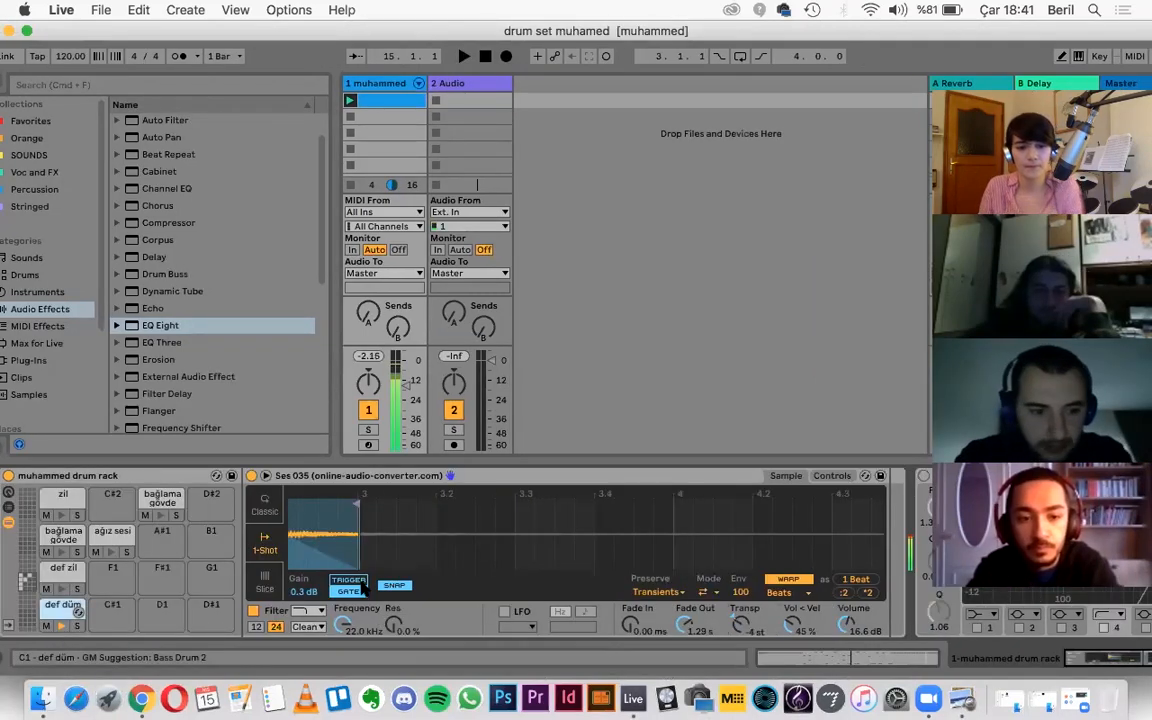
{"action": "left_click_drag", "start_coordinate": [573, 556], "coordinate": [567, 551]}
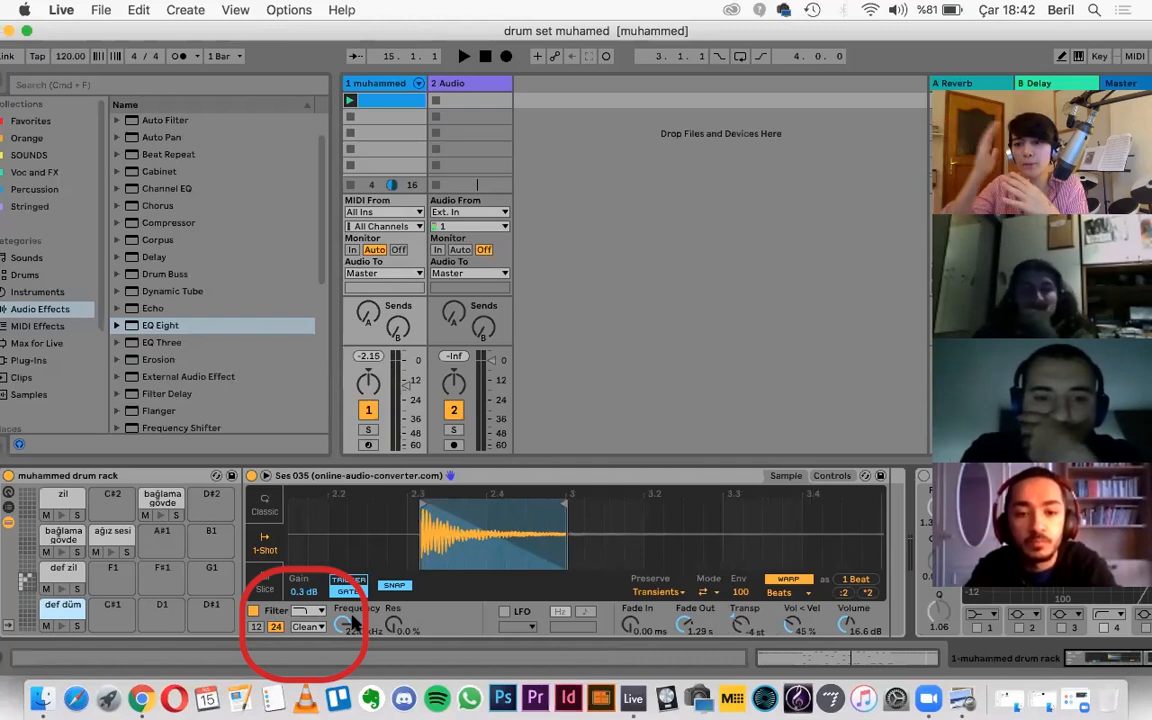
{"action": "left_click", "coordinate": [300, 611]}
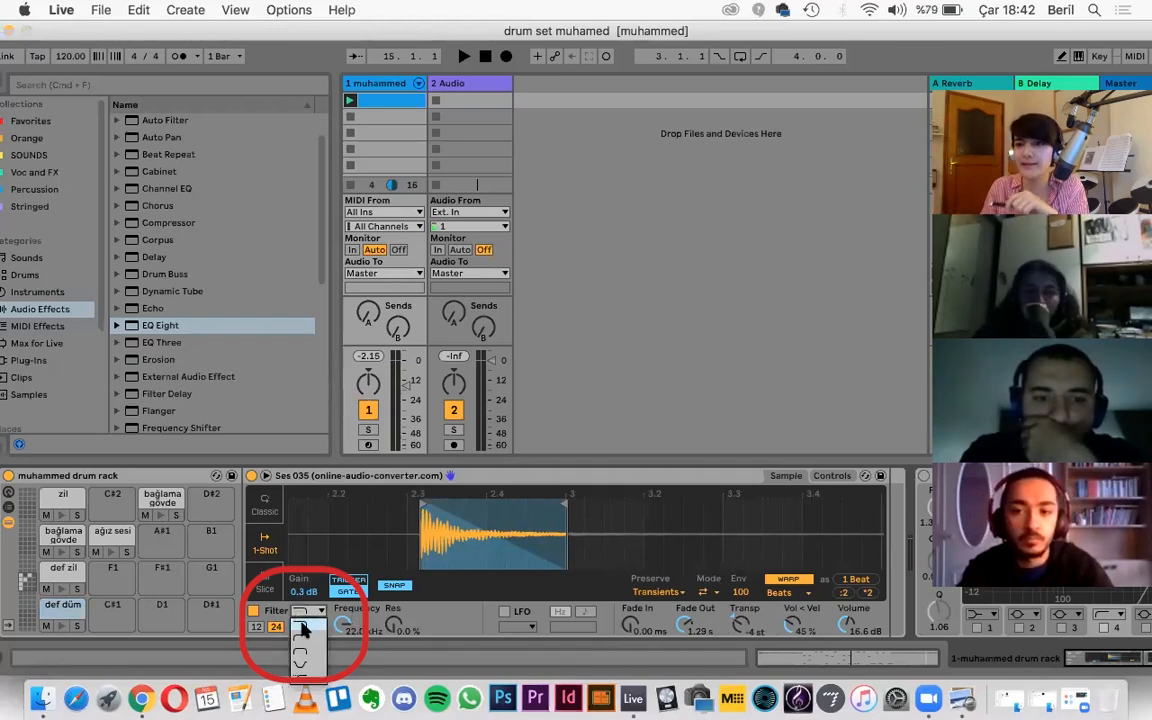
{"action": "left_click", "coordinate": [300, 627]}
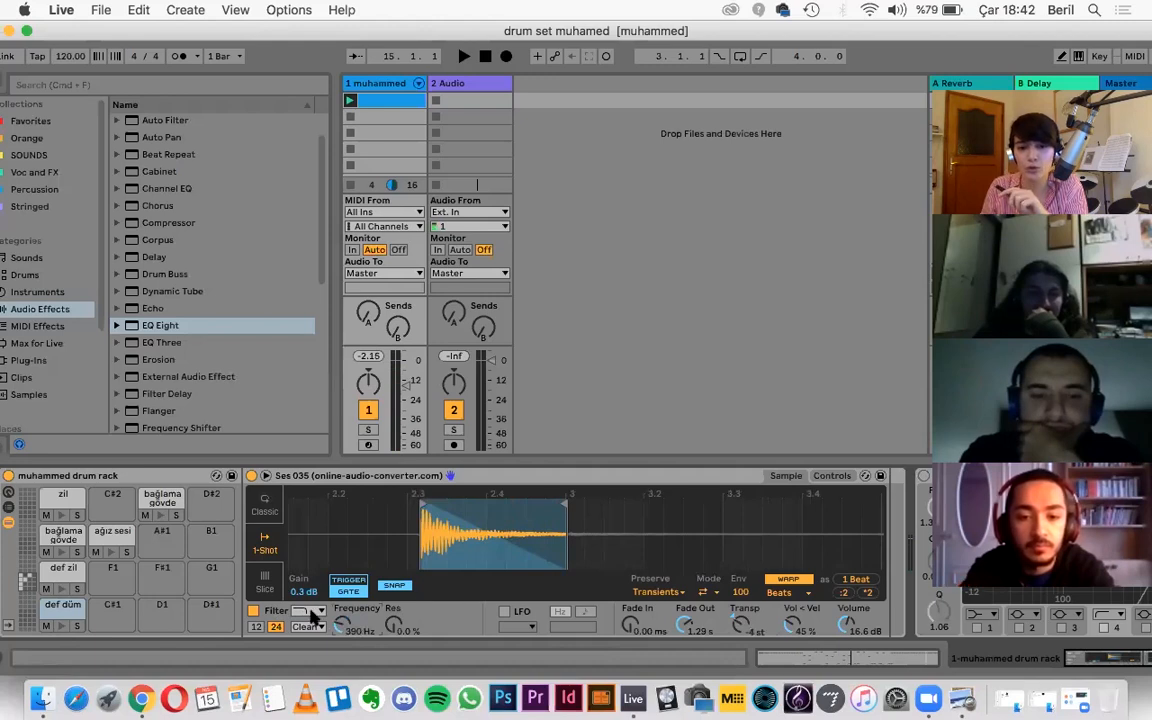
Step: Set the def düm pad's low-pass filter frequency to 625 Hz, audition the pad and play the drum track's clip
{"action": "left_click", "coordinate": [60, 620]}
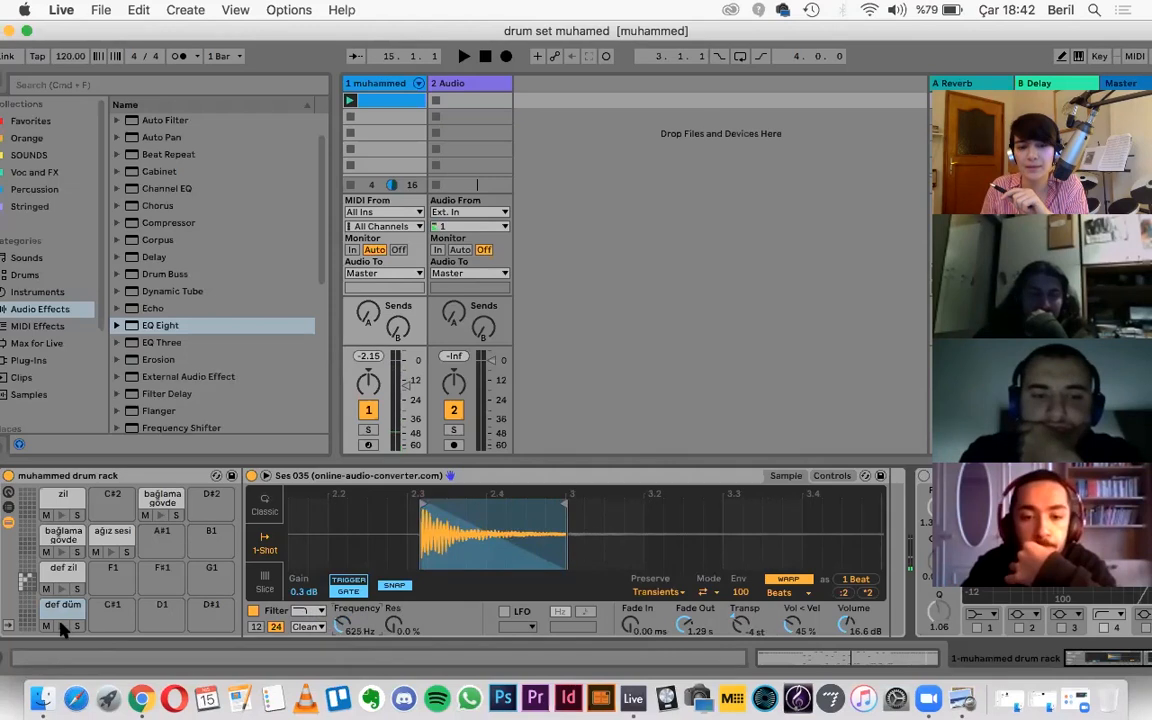
{"action": "left_click", "coordinate": [60, 620]}
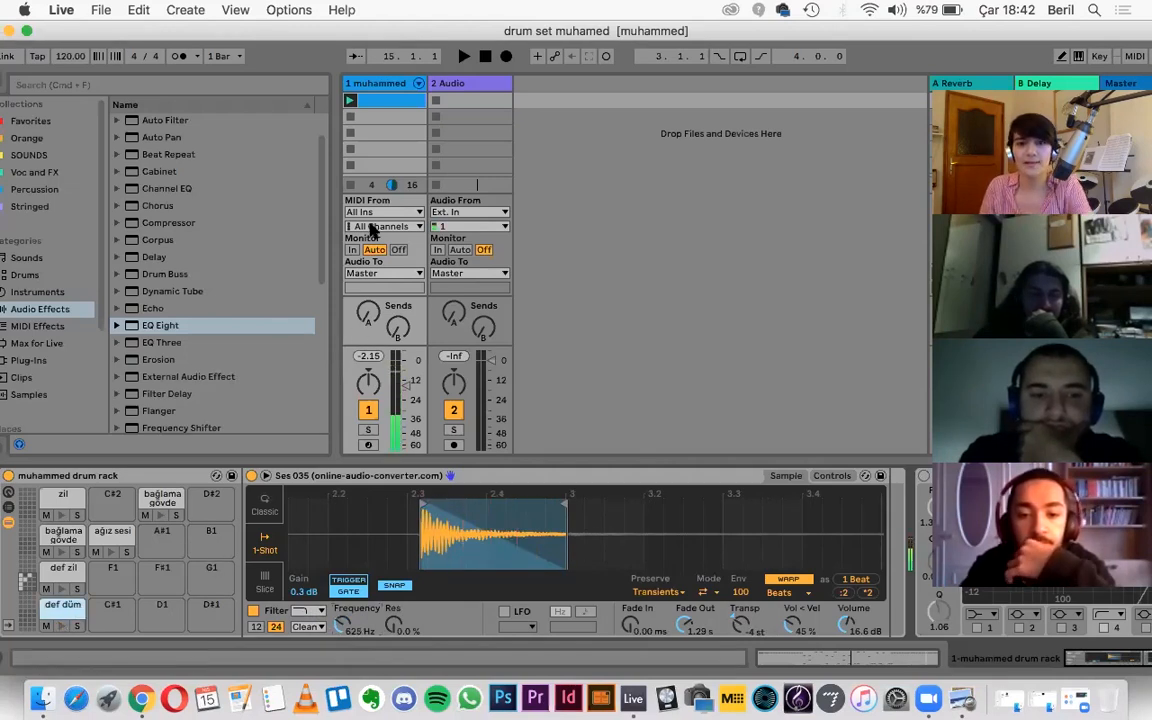
{"action": "left_click", "coordinate": [351, 101]}
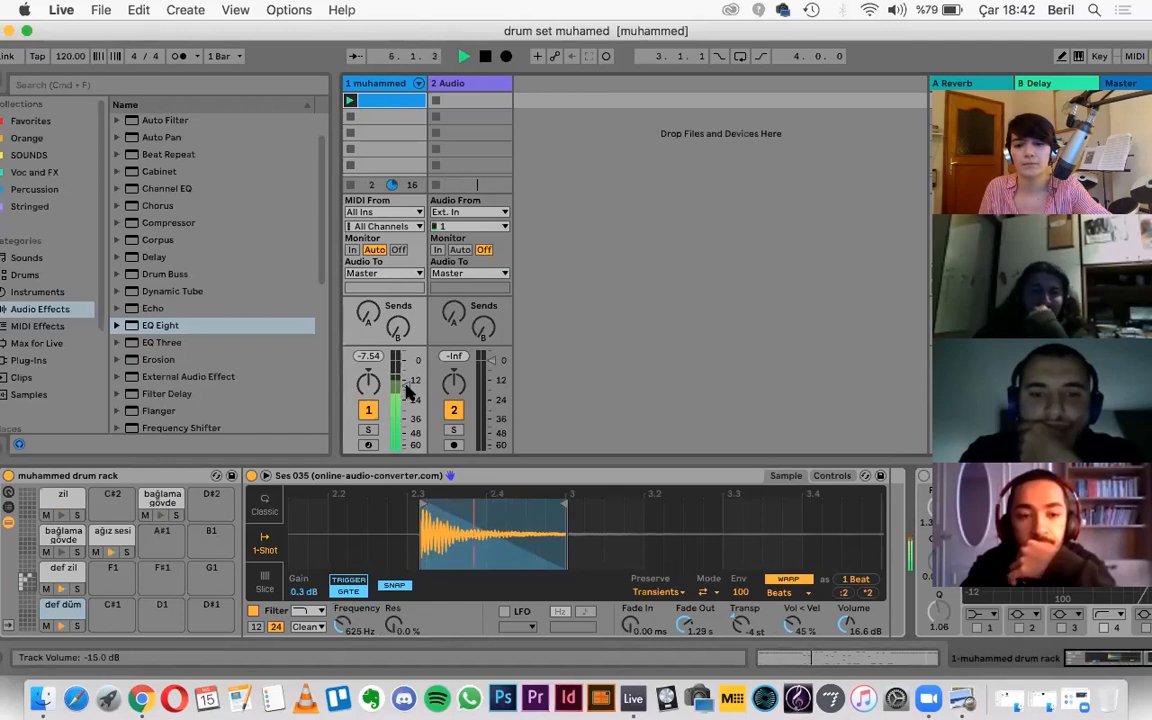
Step: Switch to the perküsyon document in Preview to examine the Low-pass and High-pass diagrams, and return to Live
{"action": "key", "text": "super+Tab"}
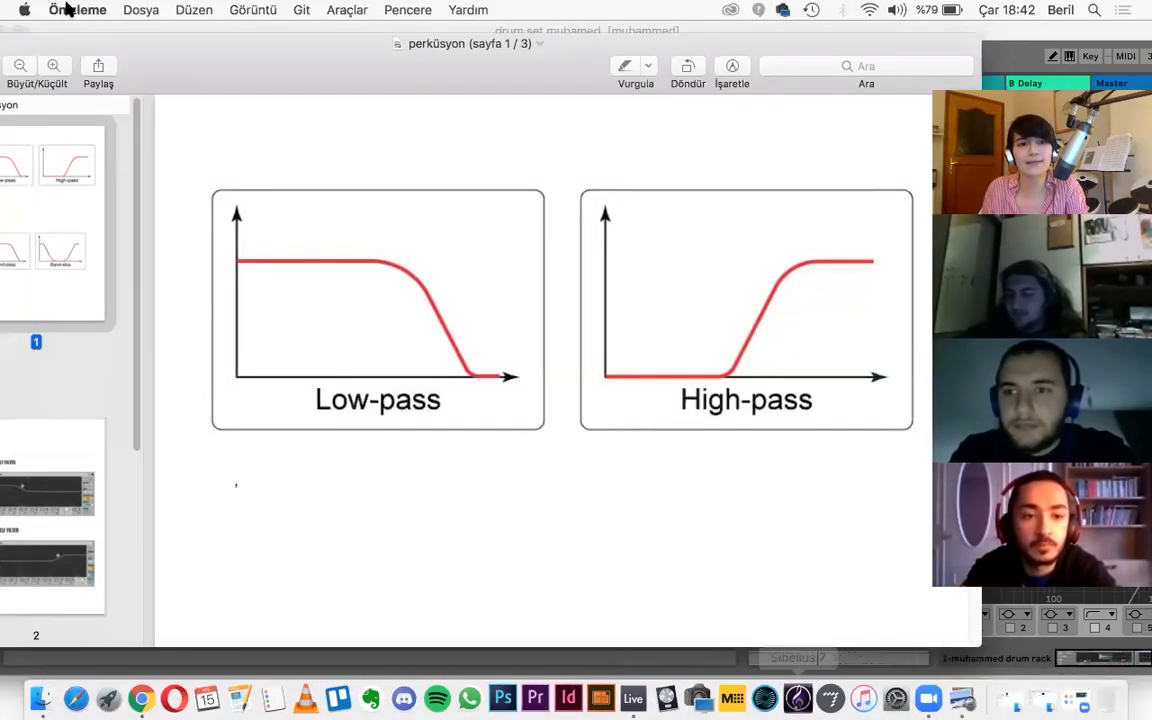
{"action": "double_click", "coordinate": [211, 31]}
{"action": "left_click", "coordinate": [335, 88]}
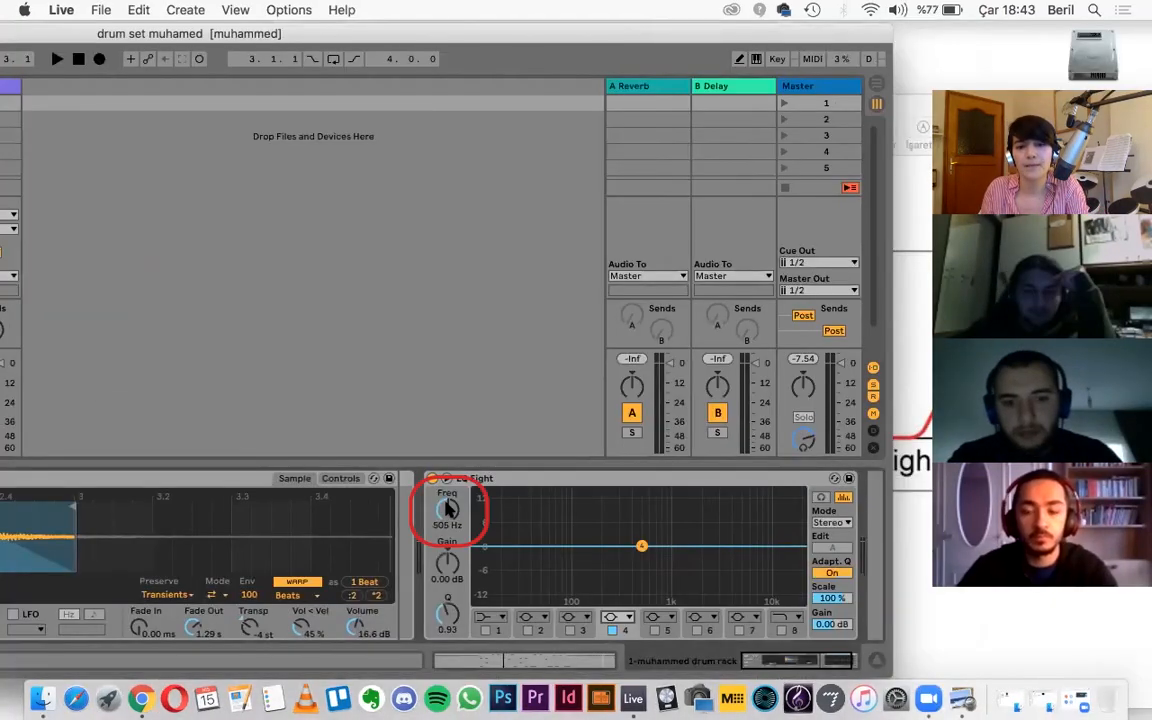
Step: Vary the frequency and Q of EQ Eight's band 4 bell filter, ending at about 122 Hz with a Q of 1.09
{"action": "left_click_drag", "start_coordinate": [440, 518], "coordinate": [440, 470]}
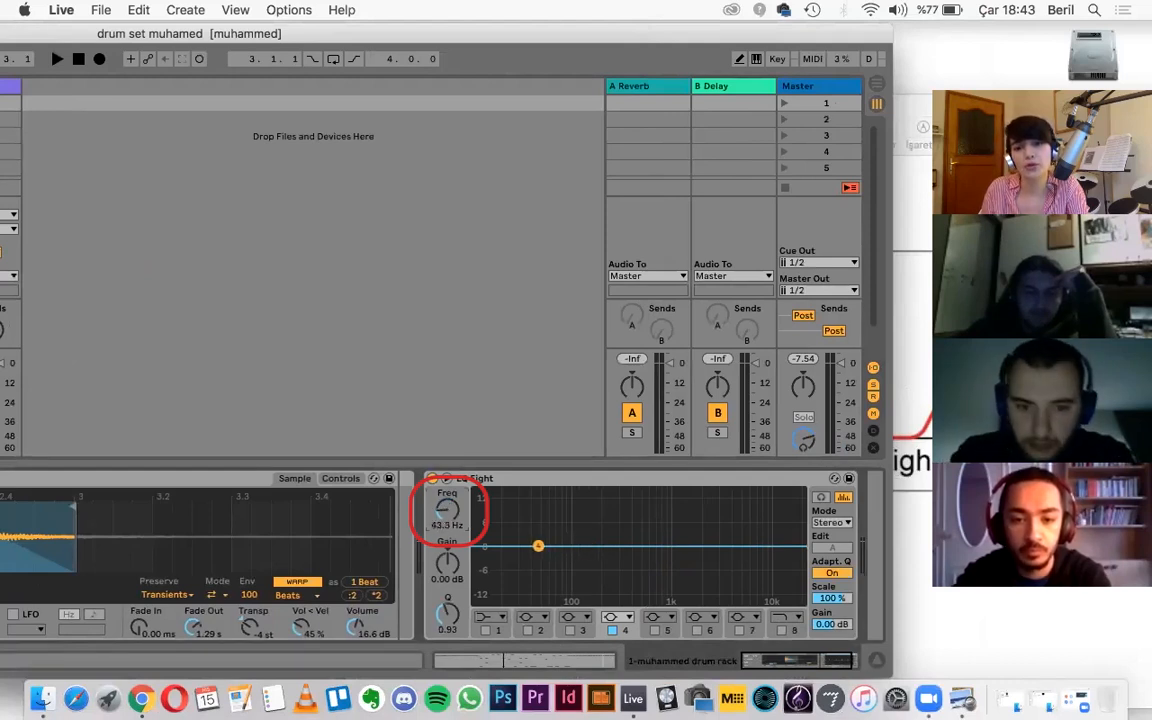
{"action": "left_click_drag", "start_coordinate": [447, 509], "coordinate": [447, 516]}
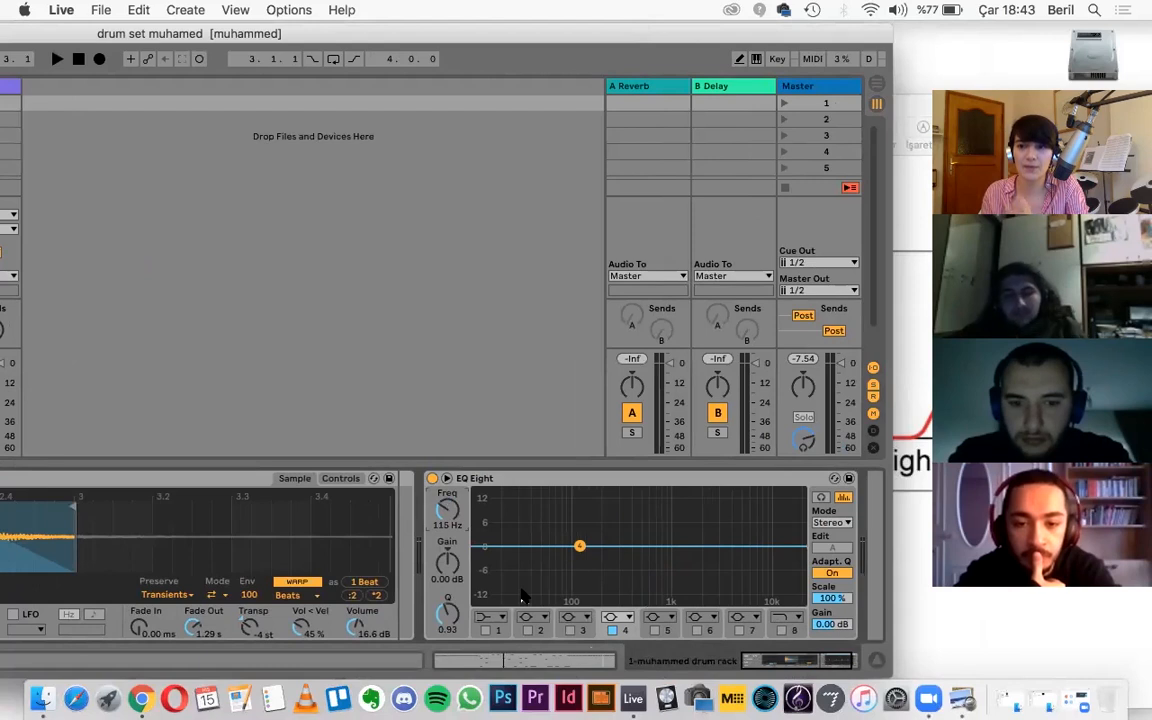
{"action": "left_click_drag", "start_coordinate": [447, 615], "coordinate": [447, 615]}
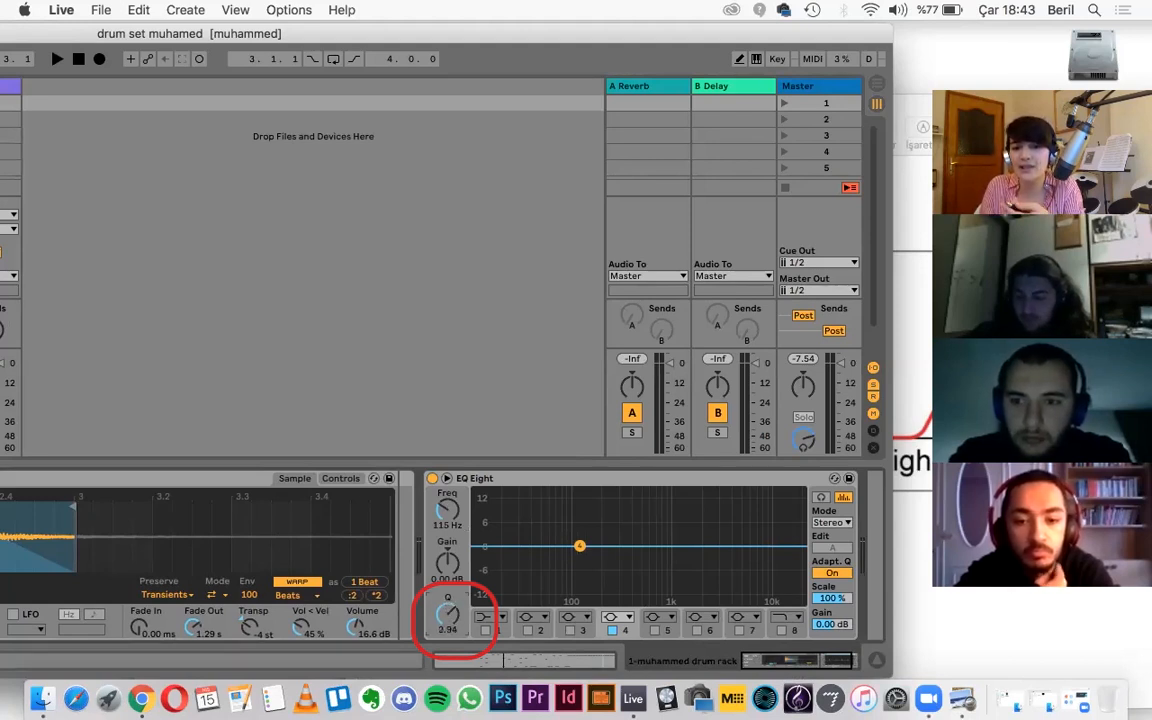
{"action": "left_click_drag", "start_coordinate": [447, 614], "coordinate": [447, 654]}
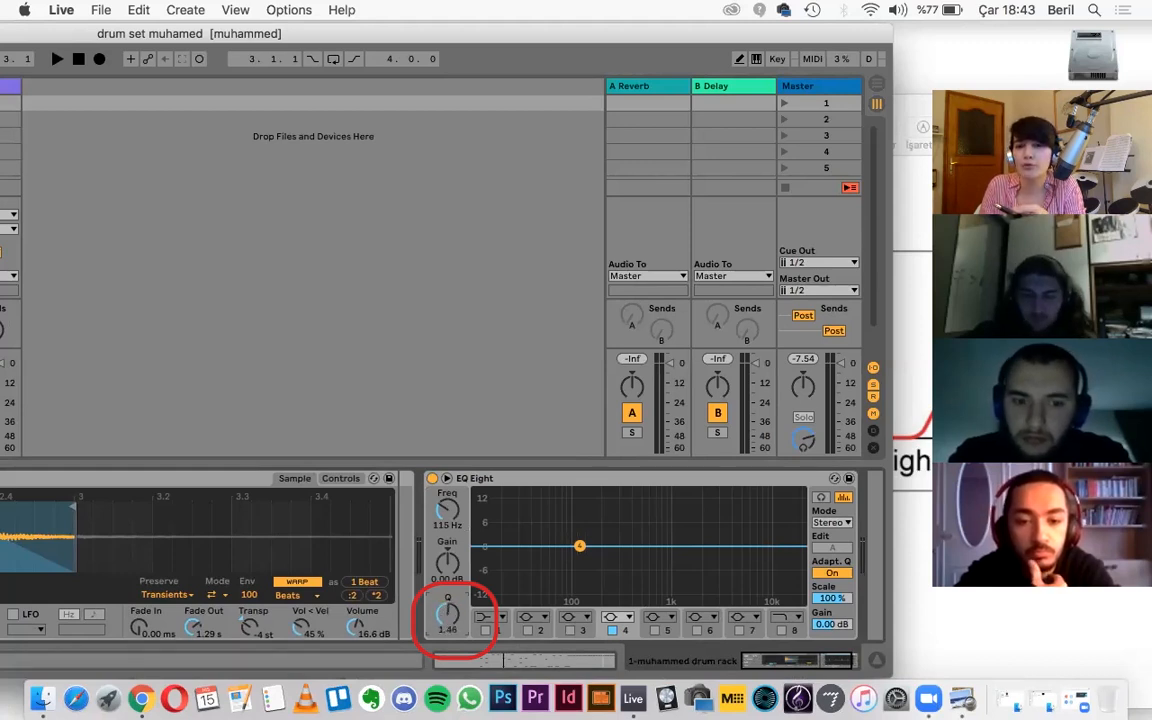
{"action": "mouse_move", "coordinate": [455, 528]}
{"action": "left_mouse_down"}
{"action": "mouse_move", "coordinate": [455, 515]}
{"action": "mouse_move", "coordinate": [455, 540]}
{"action": "mouse_move", "coordinate": [448, 512]}
{"action": "left_mouse_up"}
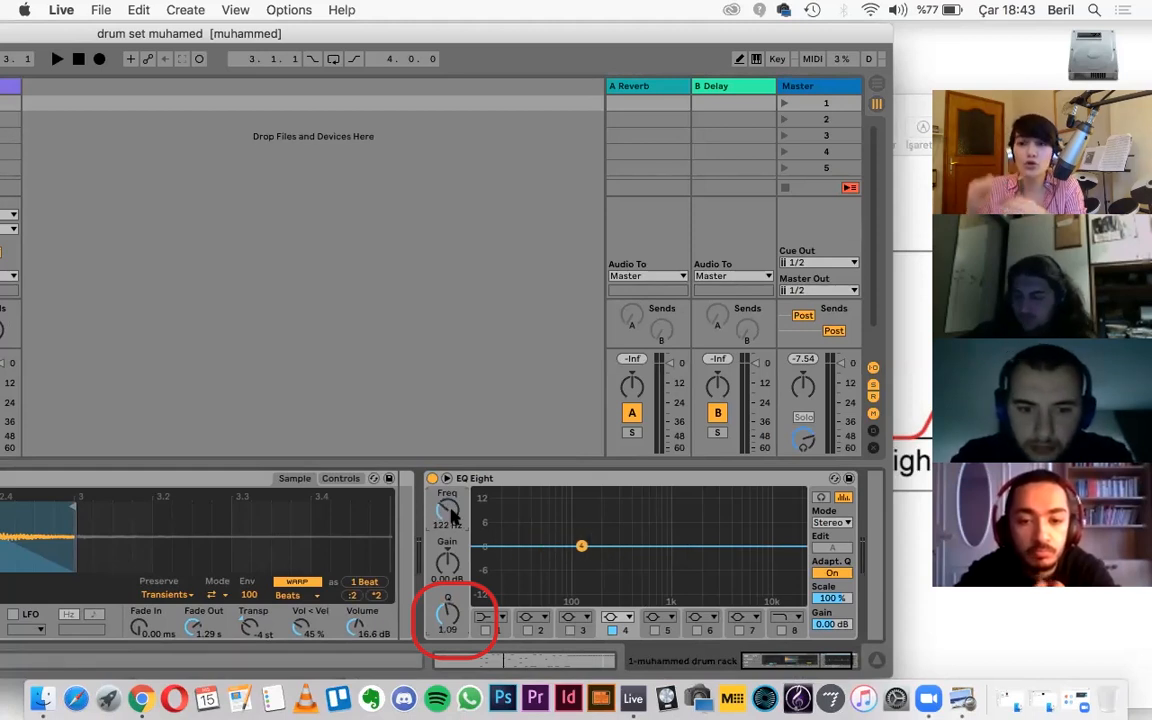
Step: Move EQ Eight's band 4 to about 194 Hz and boost its gain to about 8.81 dB
{"action": "left_click", "coordinate": [450, 564]}
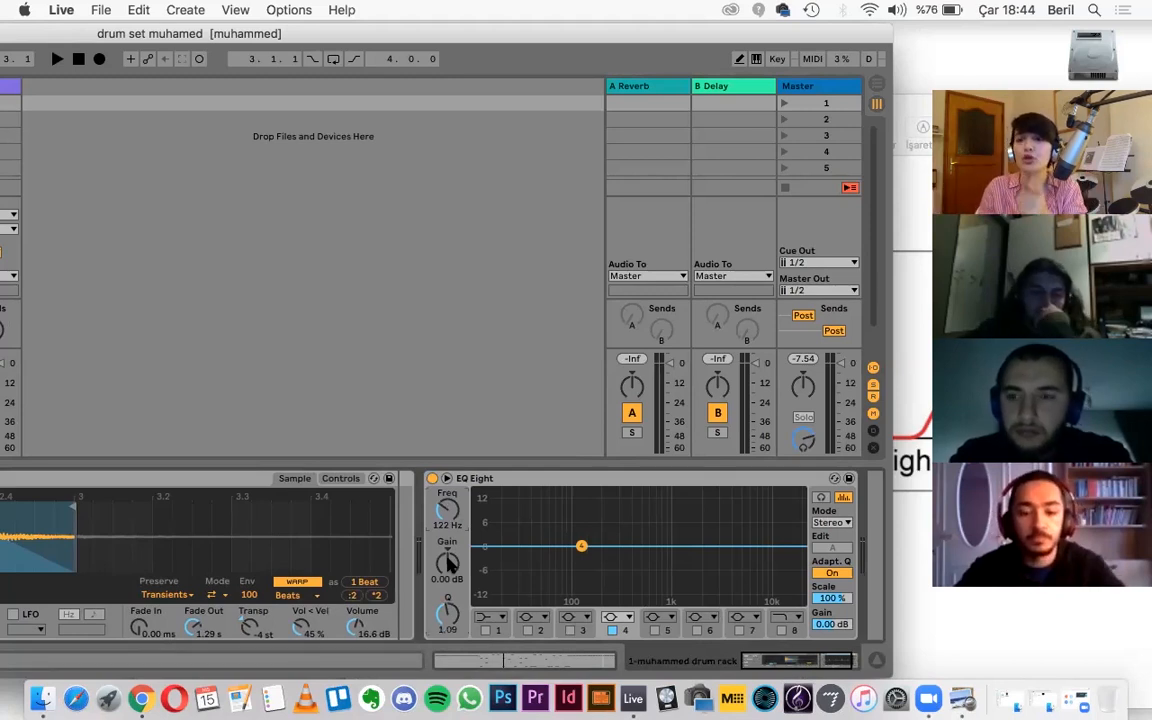
{"action": "left_click", "coordinate": [612, 631]}
{"action": "left_click_drag", "start_coordinate": [600, 545], "coordinate": [601, 547]}
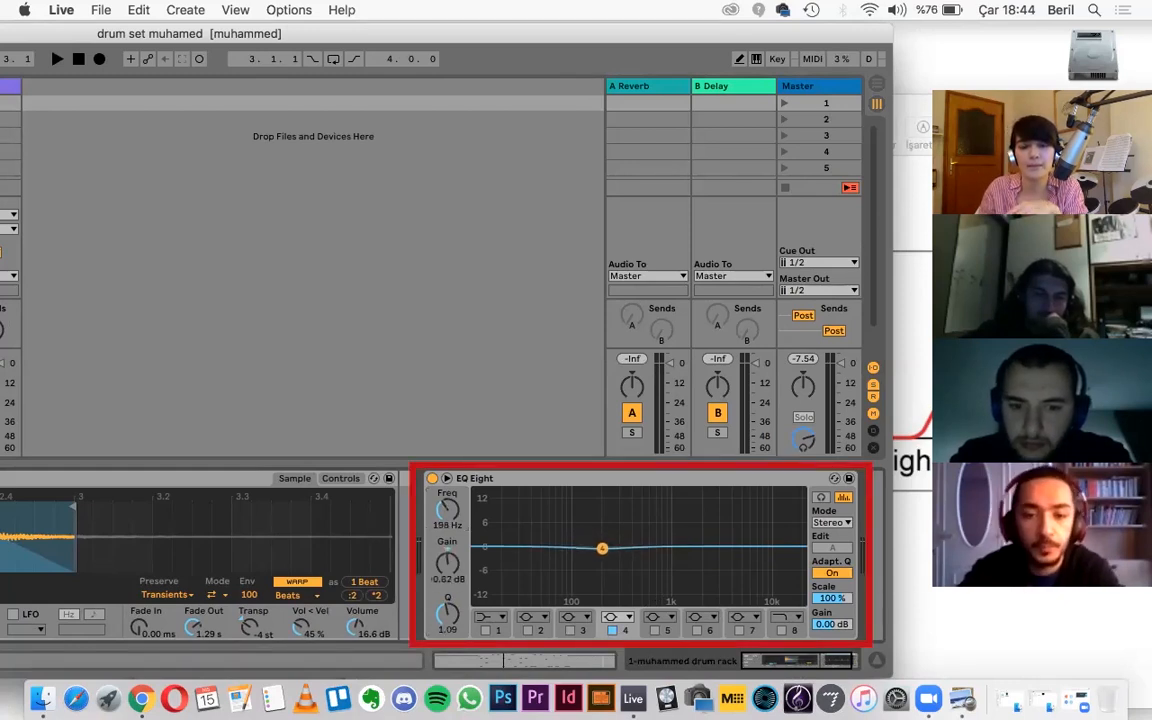
{"action": "left_click_drag", "start_coordinate": [446, 563], "coordinate": [446, 515]}
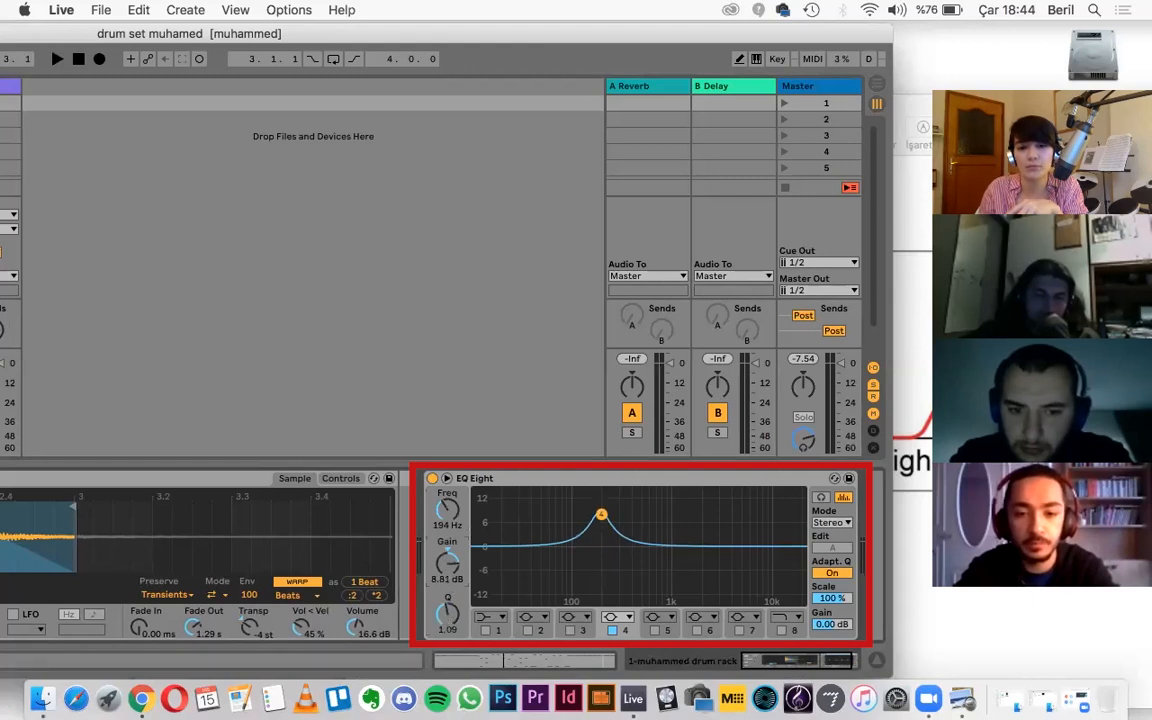
Step: Widen band 4 to a Q of 0.10, narrow it to 18.0, and cut its gain to about -6.90 dB
{"action": "left_click_drag", "start_coordinate": [447, 613], "coordinate": [447, 665]}
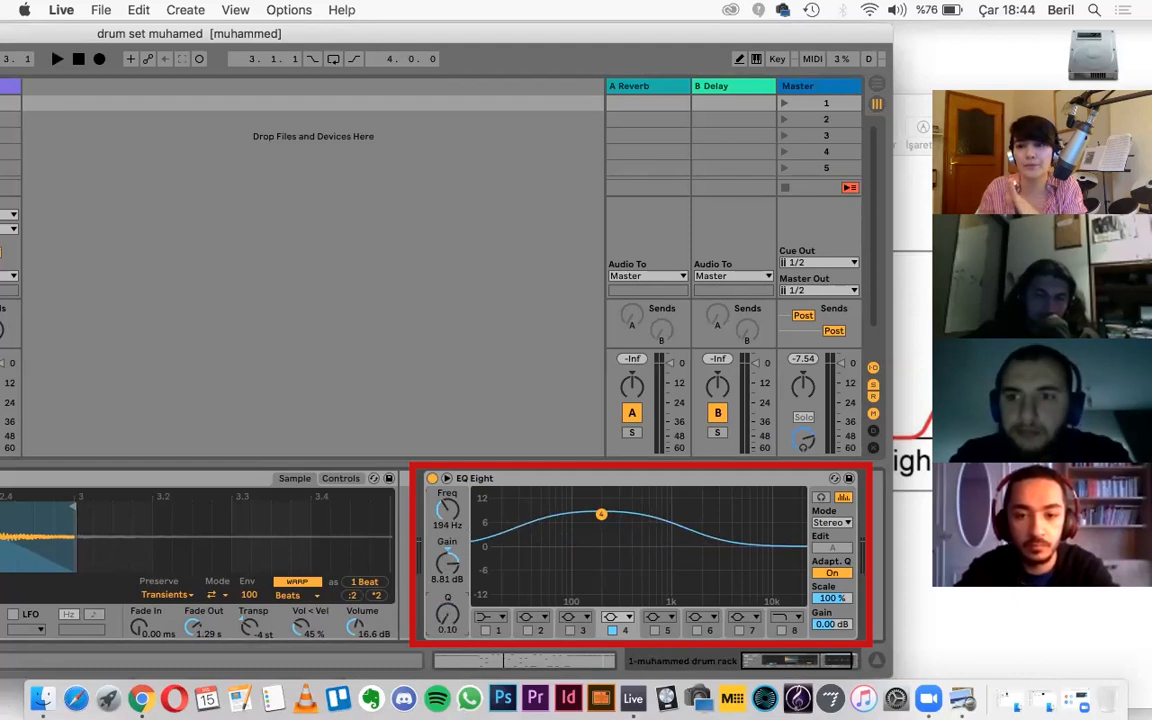
{"action": "left_click_drag", "start_coordinate": [447, 613], "coordinate": [447, 542]}
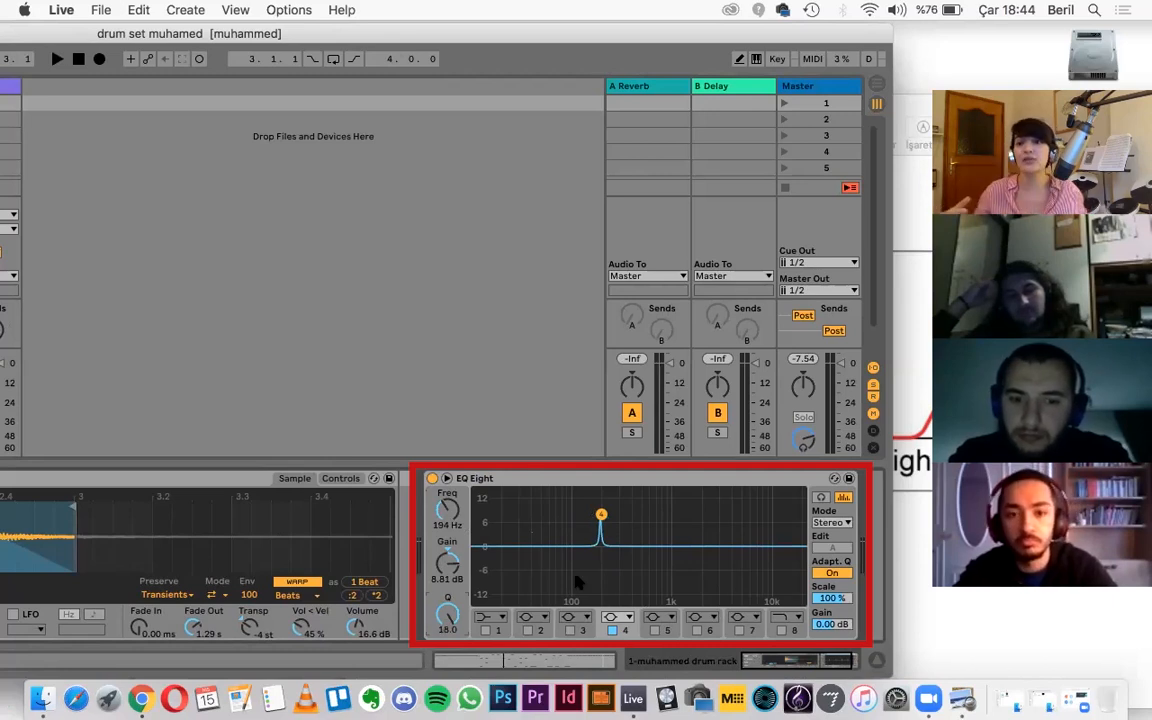
{"action": "left_click_drag", "start_coordinate": [447, 562], "coordinate": [447, 610]}
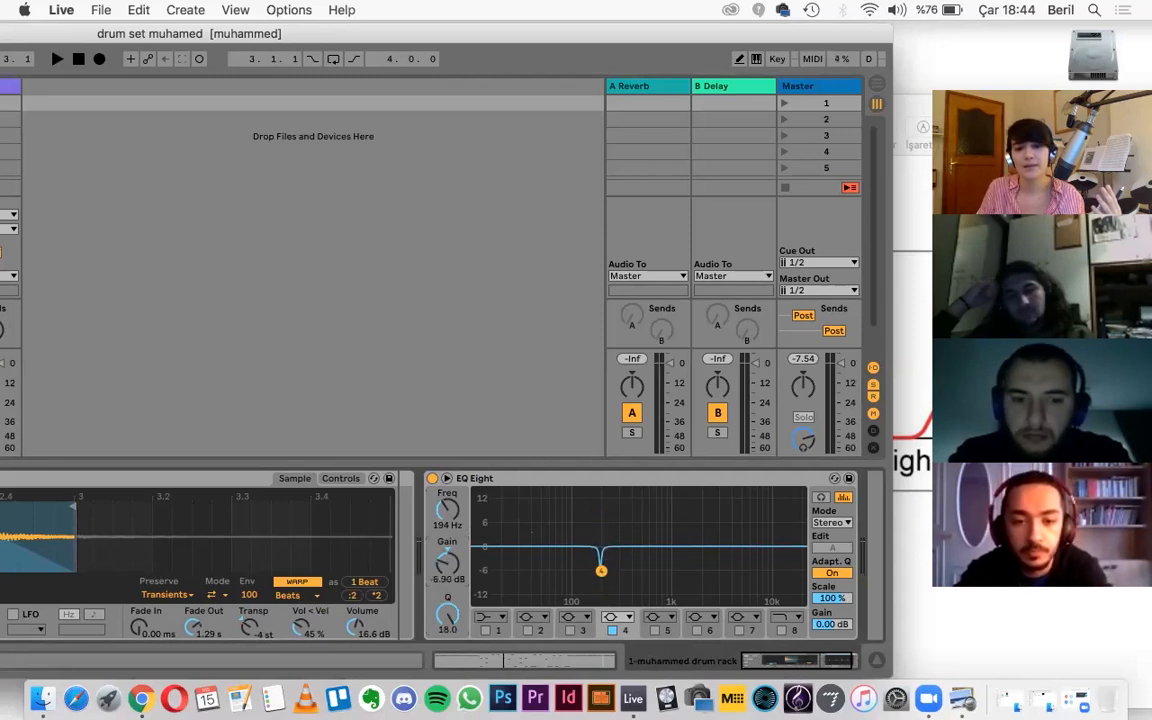
Step: Switch to the perküsyon document to examine the Band-pass and Band-stop diagrams, and return to Live
{"action": "key", "text": "super+Tab"}
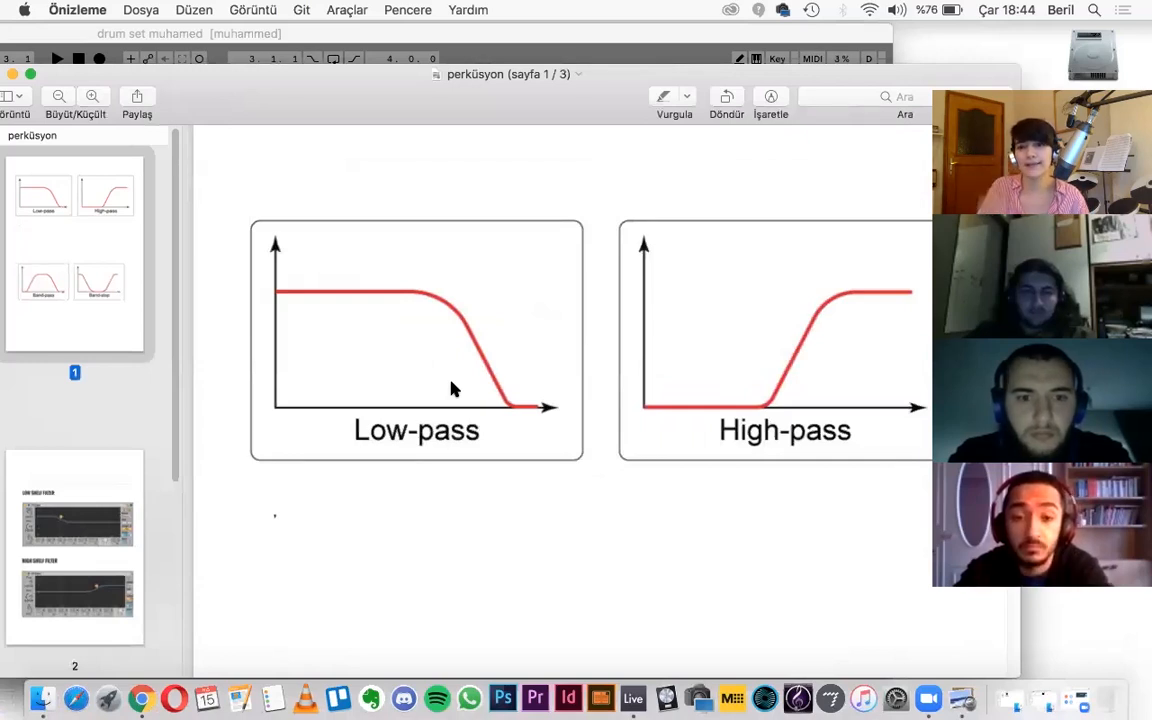
{"action": "scroll", "coordinate": [571, 504], "scroll_direction": "down", "scroll_amount": 5}
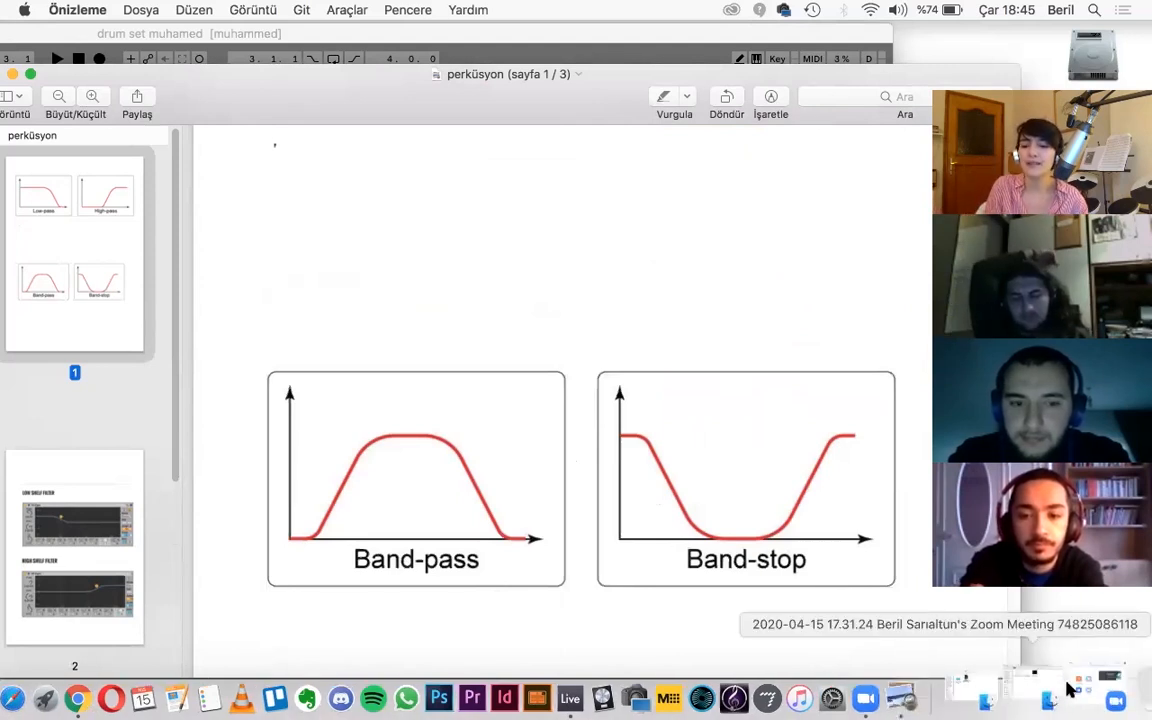
{"action": "left_click", "coordinate": [631, 686]}
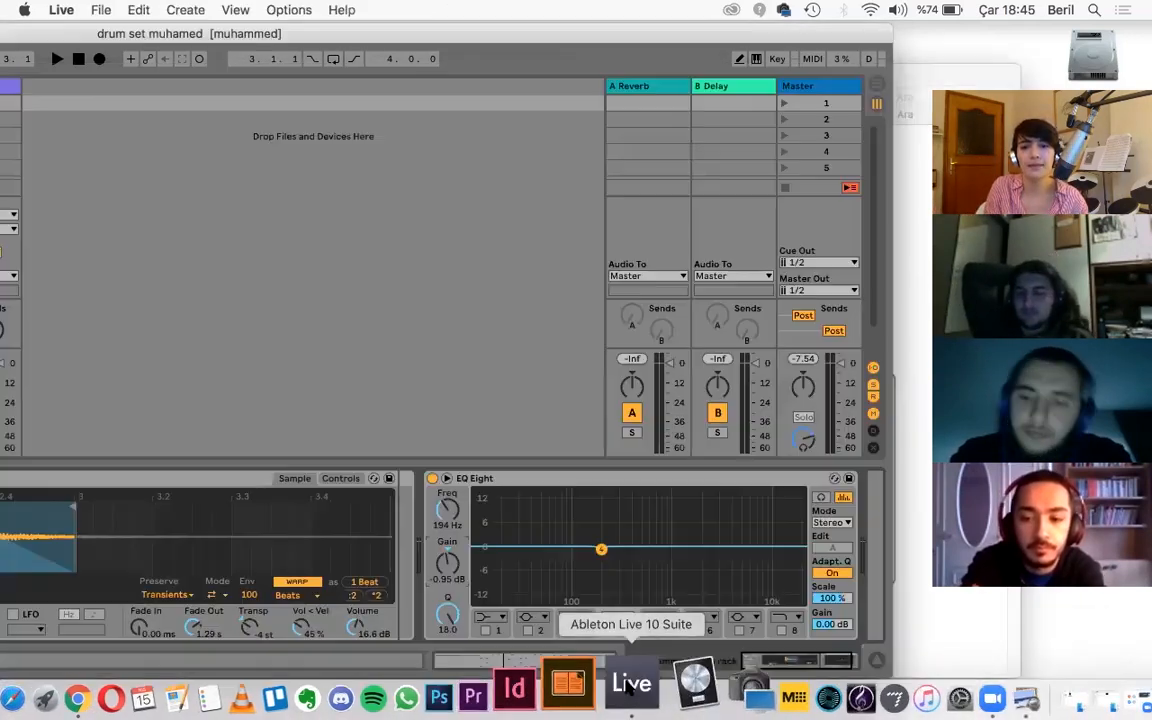
Step: Set EQ Eight's band 4 to a cut of about -4.05 dB at about 206 Hz with a Q of 2.94
{"action": "left_click_drag", "start_coordinate": [600, 549], "coordinate": [603, 577]}
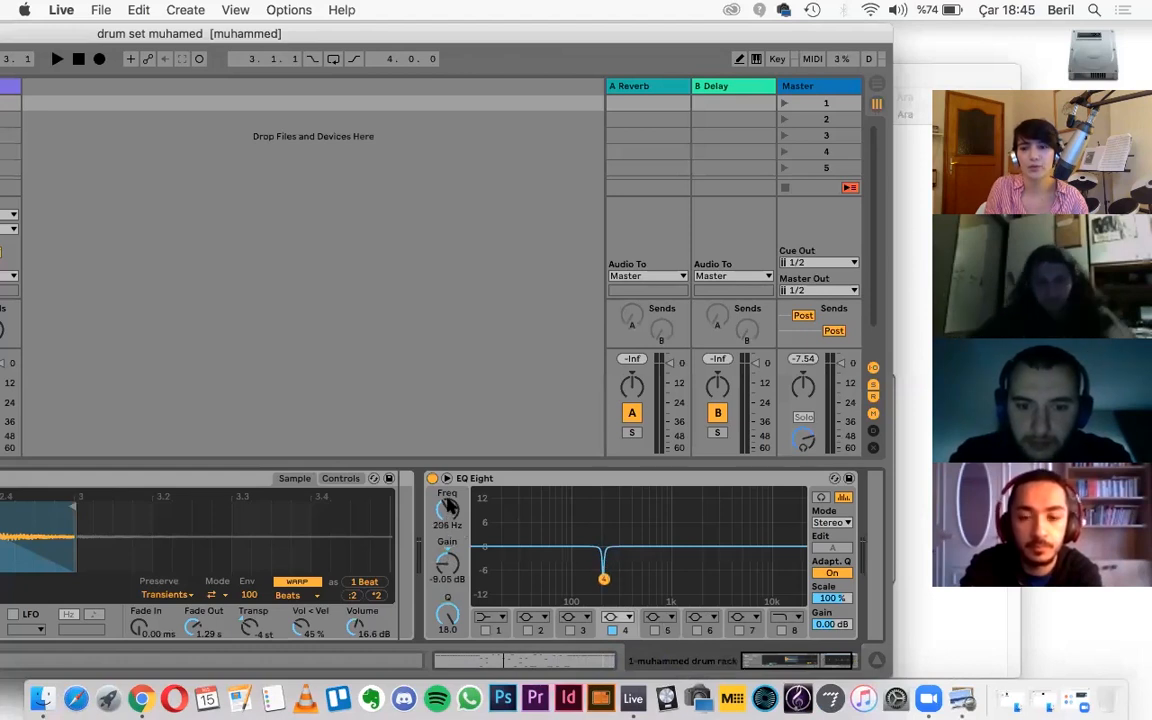
{"action": "left_click_drag", "start_coordinate": [450, 616], "coordinate": [450, 664]}
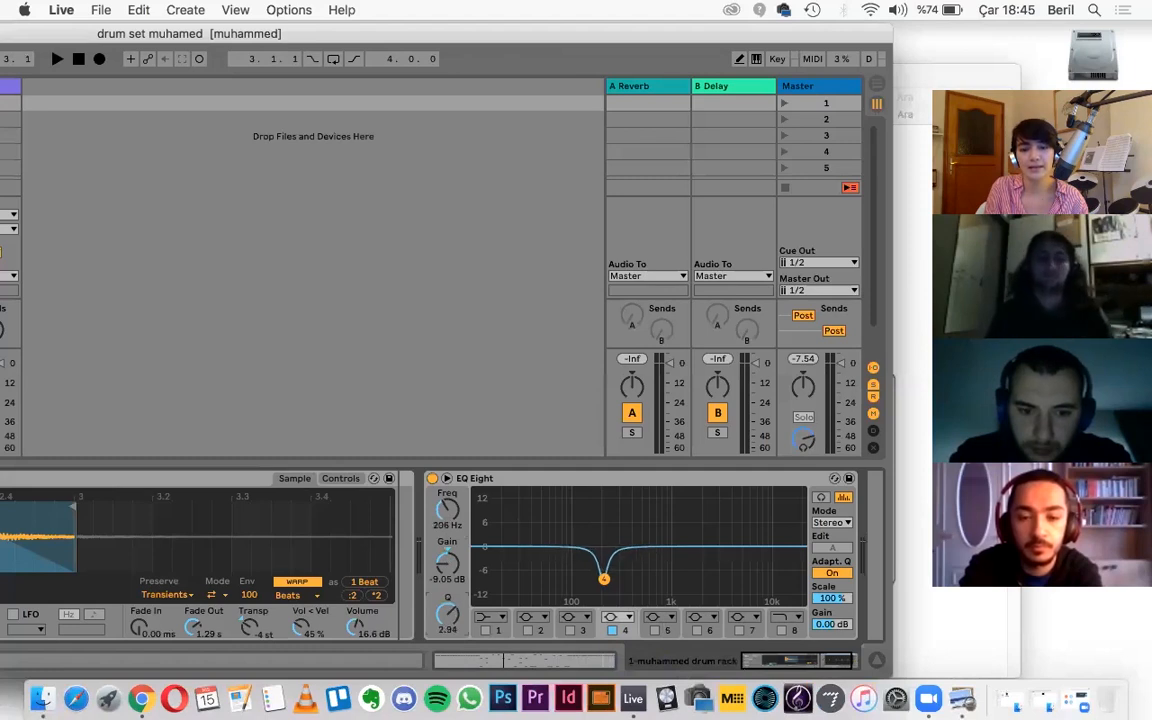
{"action": "mouse_move", "coordinate": [447, 563]}
{"action": "left_mouse_down"}
{"action": "mouse_move", "coordinate": [447, 485]}
{"action": "mouse_move", "coordinate": [447, 553]}
{"action": "left_mouse_up"}
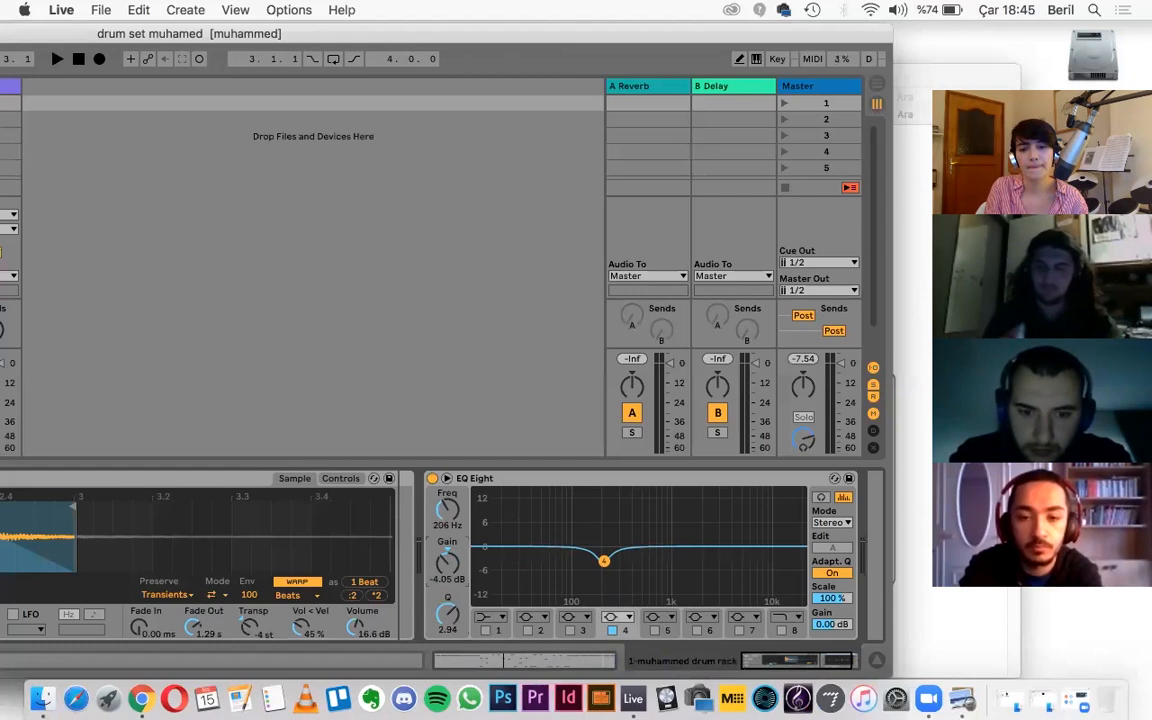
Step: Move band 4 to about 225 Hz and -3.29 dB in EQ Eight's enlarged expanded display, and collapse the display
{"action": "left_click", "coordinate": [446, 478]}
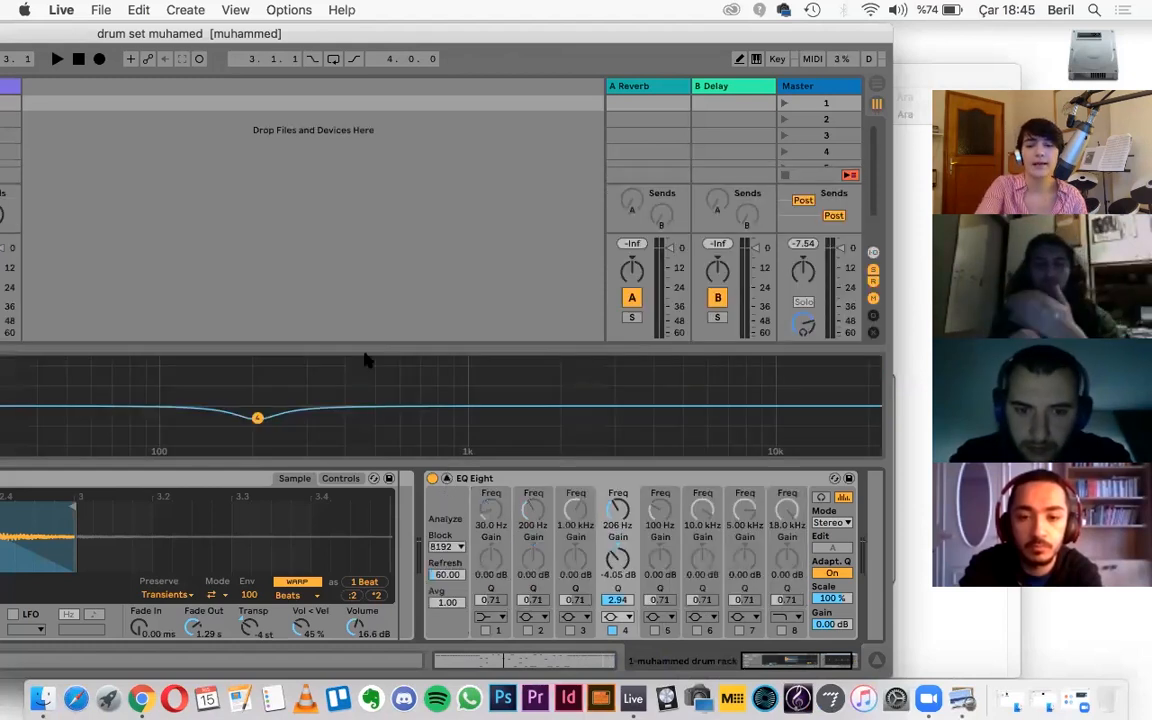
{"action": "left_click_drag", "start_coordinate": [356, 349], "coordinate": [417, 210]}
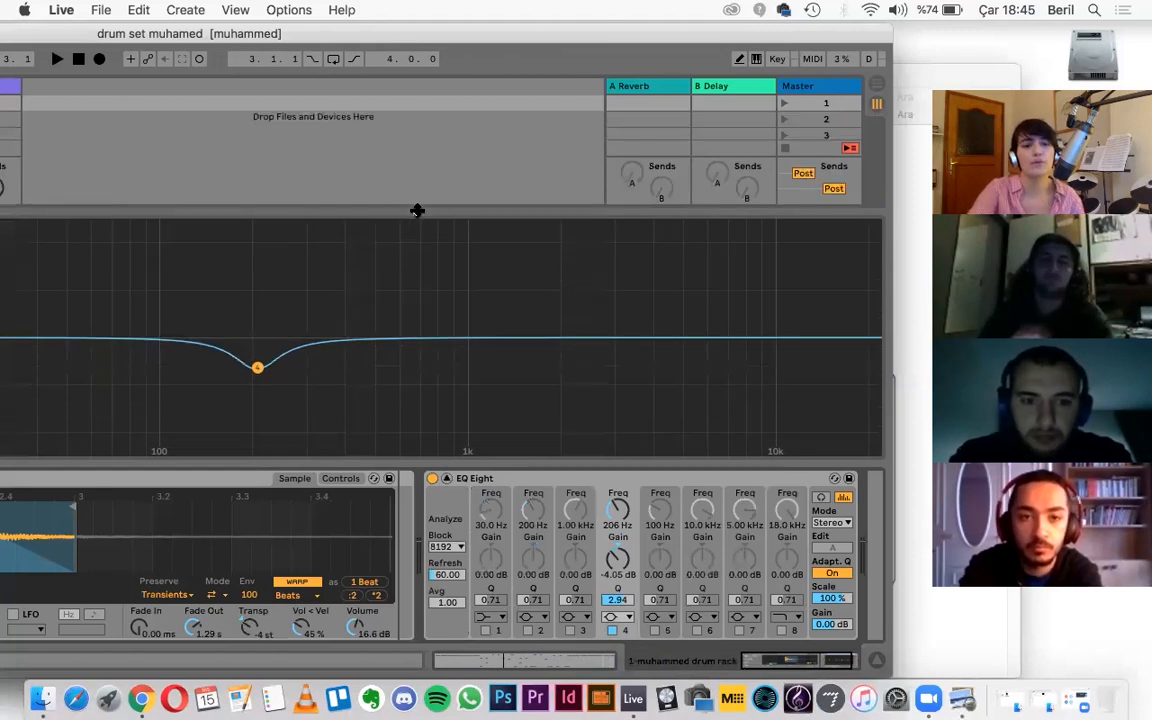
{"action": "left_click_drag", "start_coordinate": [310, 48], "coordinate": [442, 60]}
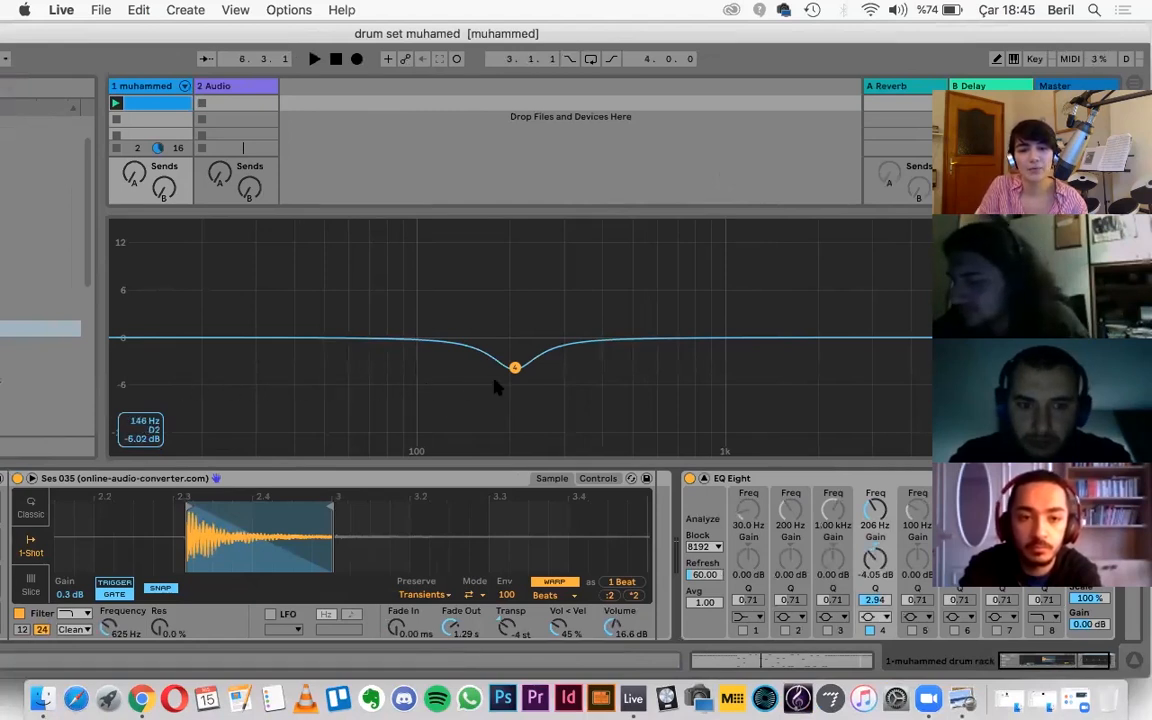
{"action": "mouse_move", "coordinate": [514, 367]}
{"action": "left_mouse_down"}
{"action": "mouse_move", "coordinate": [617, 360]}
{"action": "mouse_move", "coordinate": [369, 359]}
{"action": "mouse_move", "coordinate": [586, 368]}
{"action": "mouse_move", "coordinate": [526, 361]}
{"action": "left_mouse_up"}
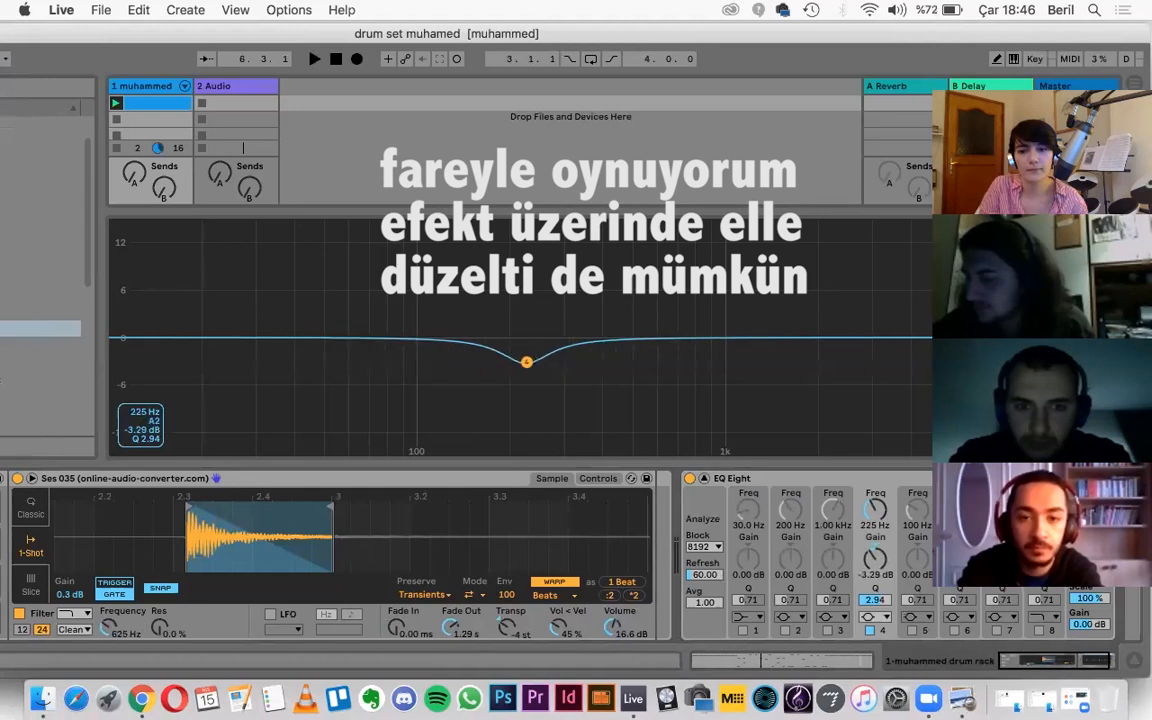
{"action": "left_click", "coordinate": [703, 479]}
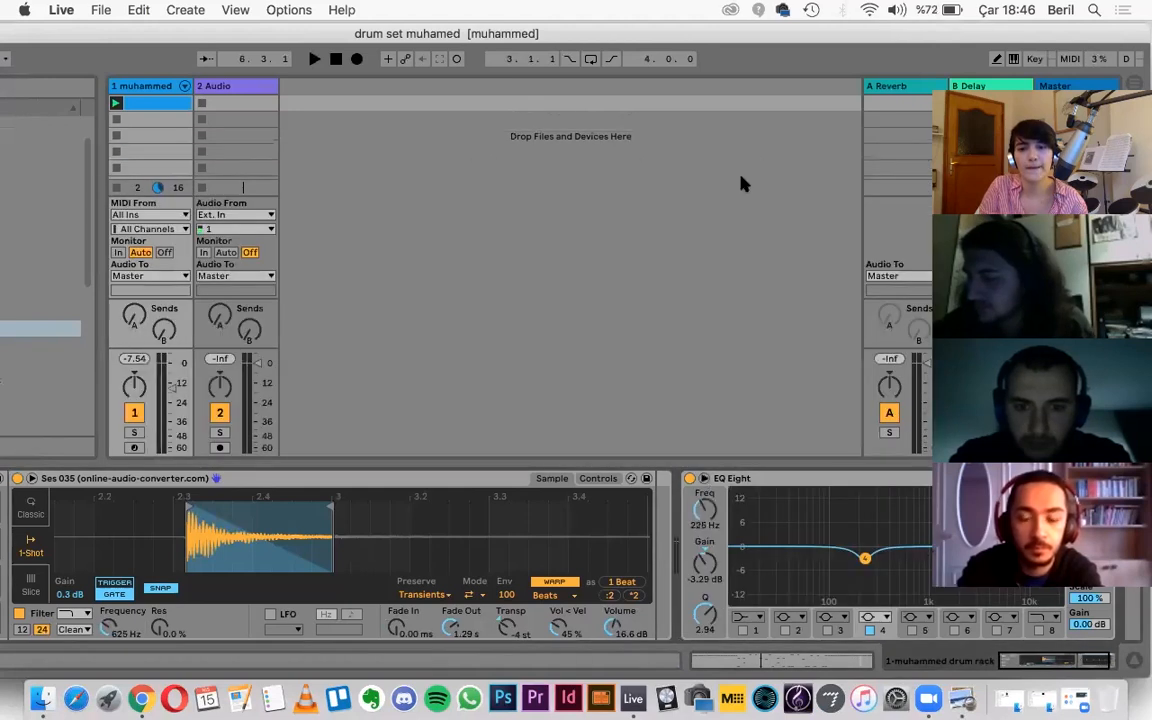
{"action": "left_click_drag", "start_coordinate": [868, 42], "coordinate": [695, 43]}
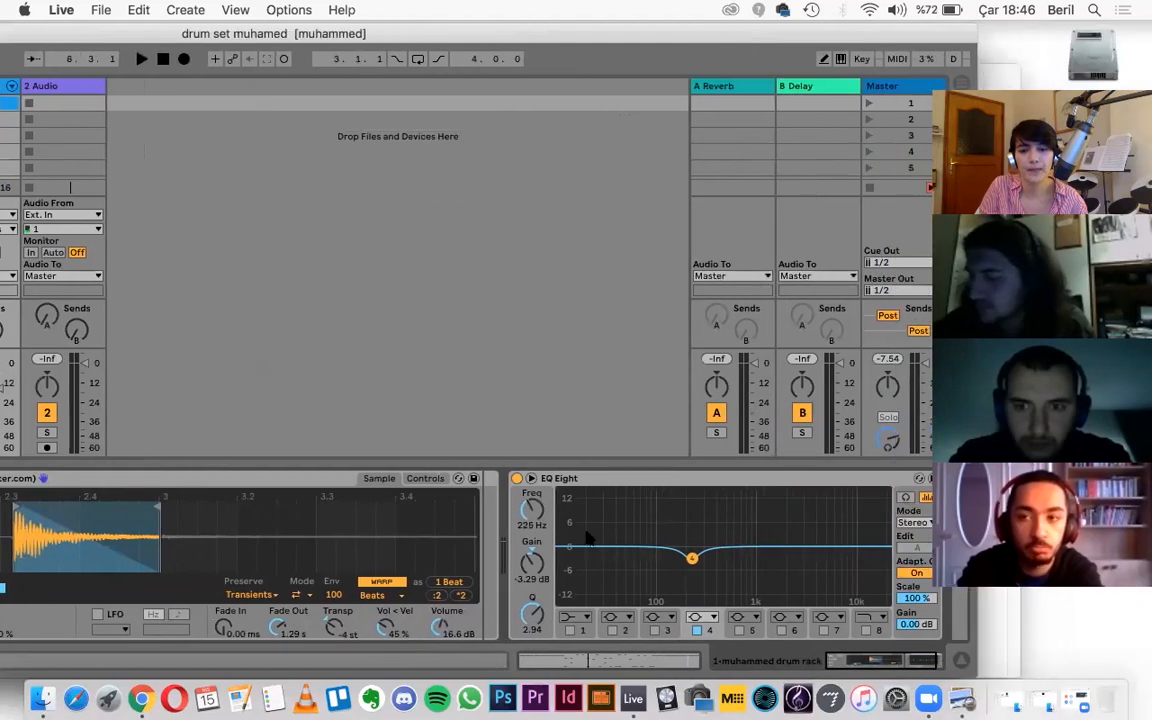
Step: Examine the filter types offered for EQ Eight's bands 1 and 2 without changing them
{"action": "left_click", "coordinate": [532, 508]}
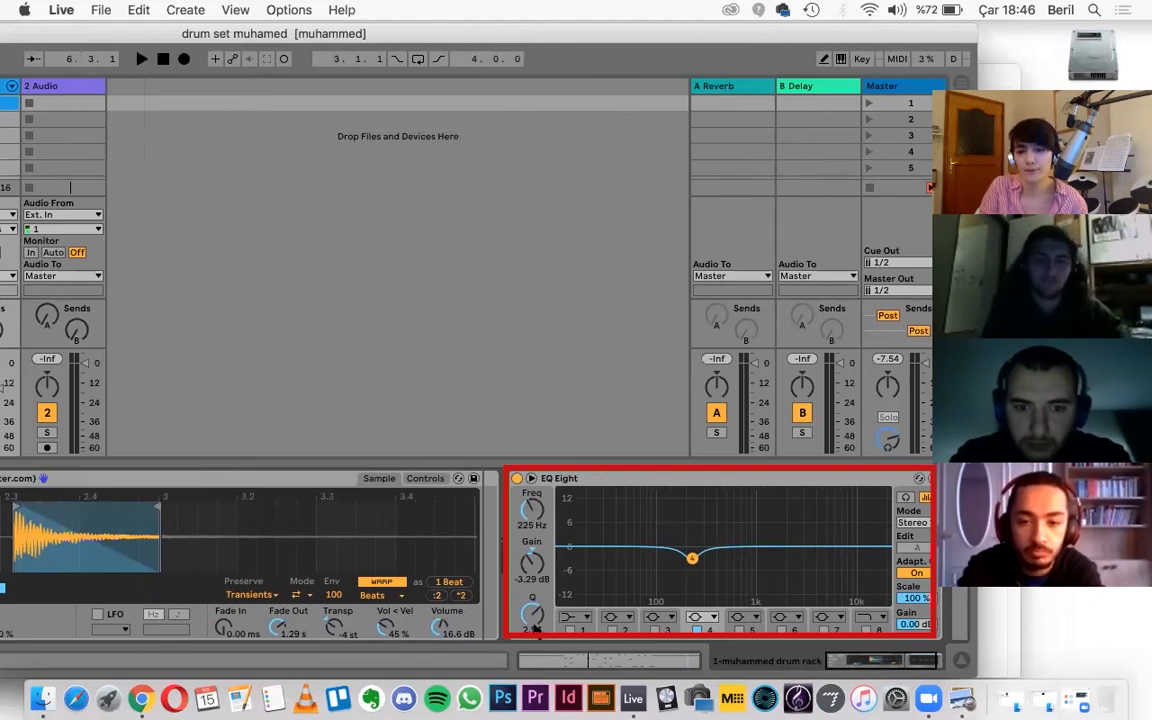
{"action": "left_click", "coordinate": [572, 619]}
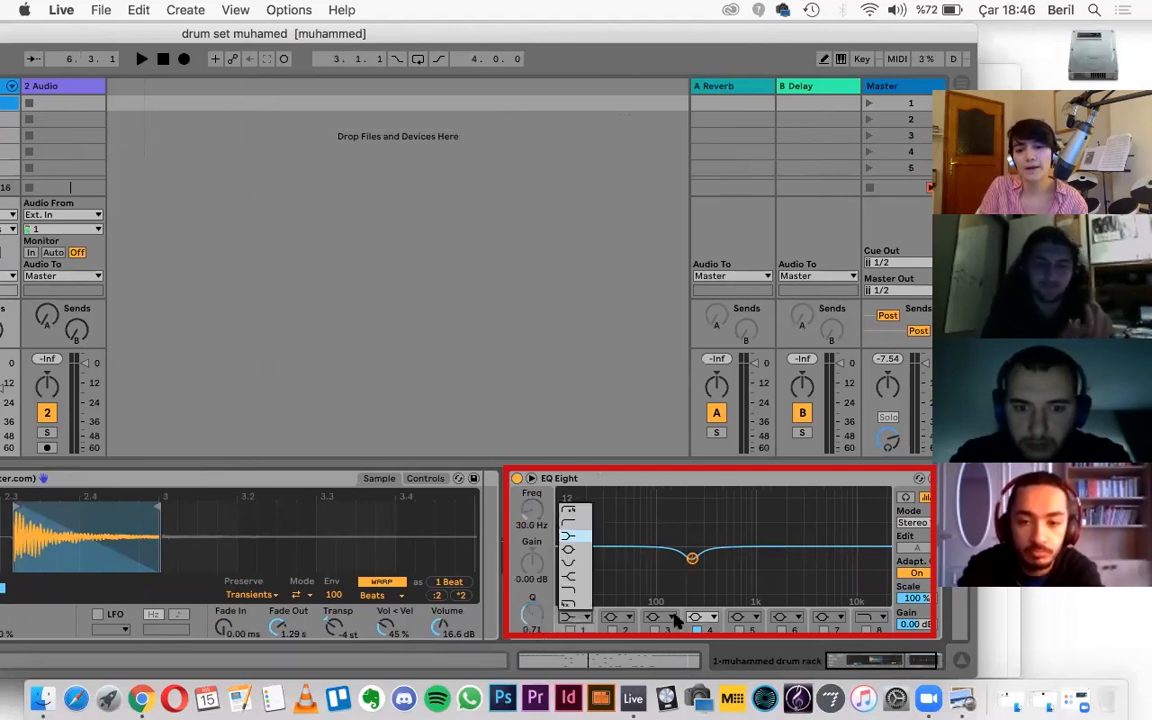
{"action": "left_click", "coordinate": [612, 619]}
{"action": "left_click", "coordinate": [612, 622]}
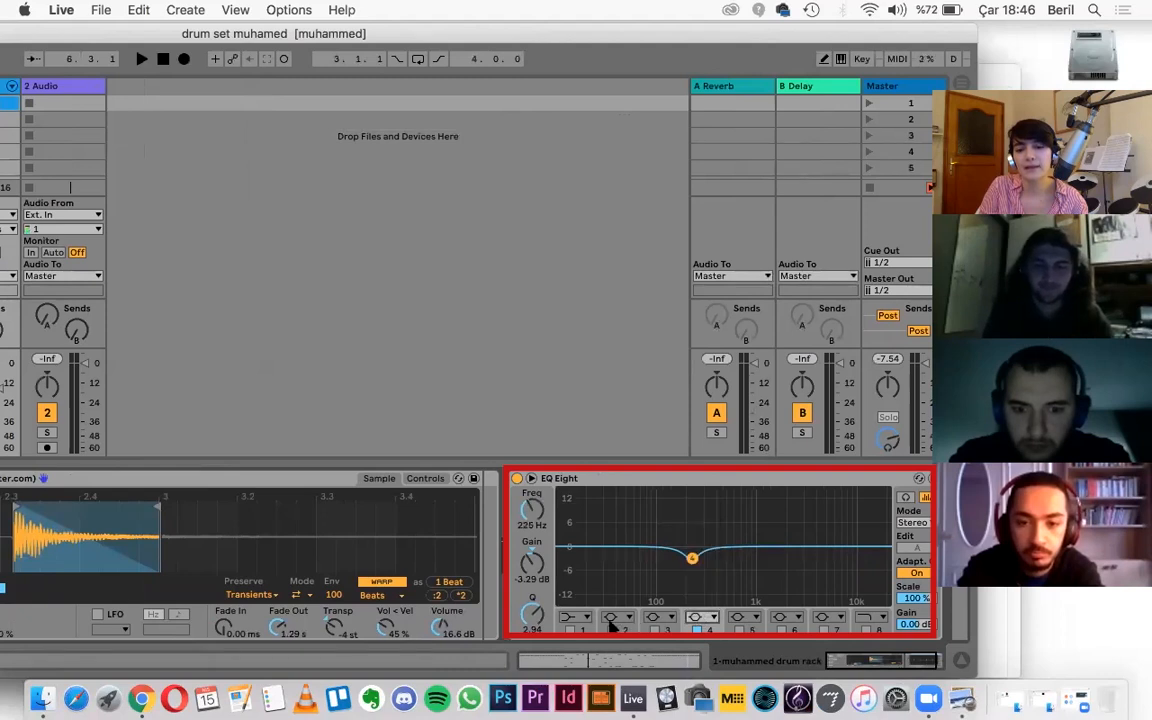
{"action": "left_click", "coordinate": [611, 620]}
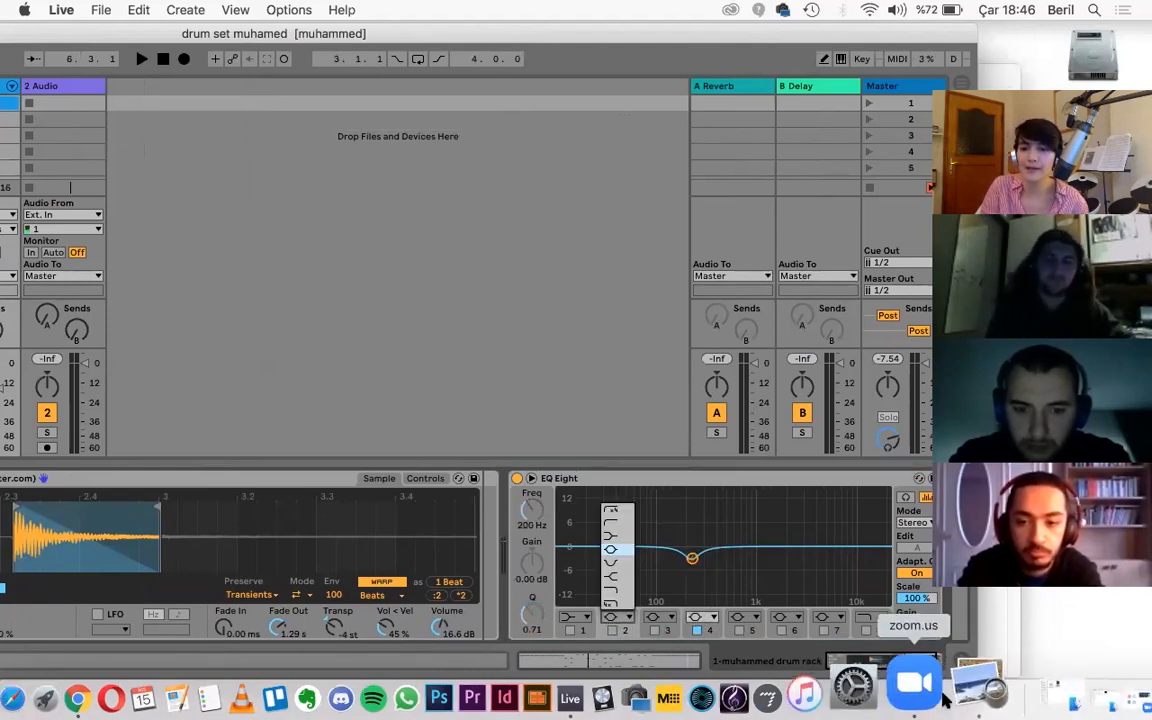
Step: Demonstrate working with several EQ Eight bands by toggling bands 1, 2 and 3 on and off beside band 4
{"action": "left_click", "coordinate": [651, 627]}
{"action": "left_click", "coordinate": [653, 629]}
{"action": "left_click", "coordinate": [653, 629]}
{"action": "left_click", "coordinate": [691, 558]}
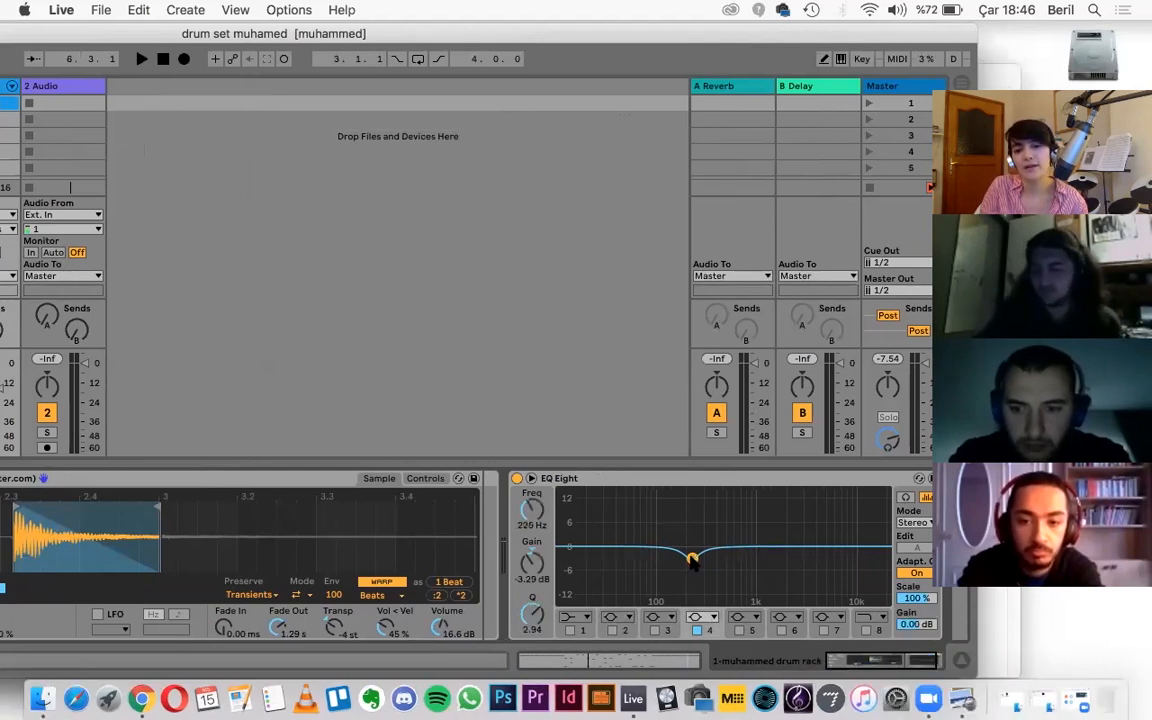
{"action": "left_click", "coordinate": [653, 629]}
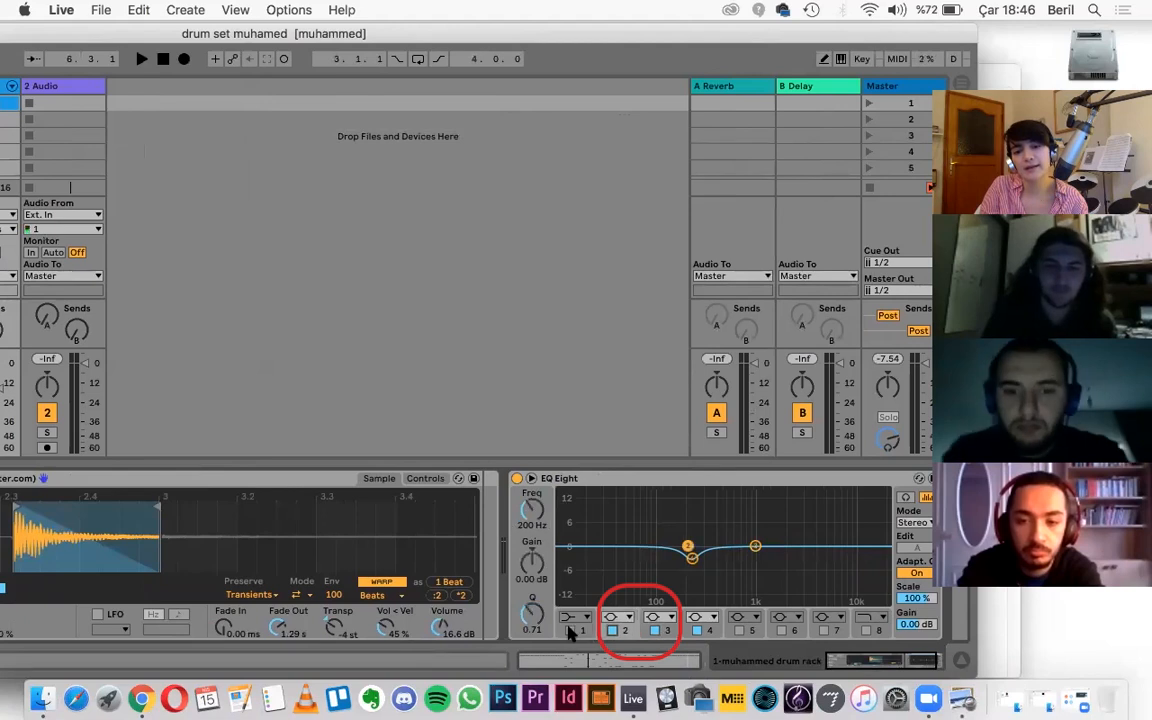
{"action": "left_click", "coordinate": [569, 630]}
{"action": "left_click", "coordinate": [569, 630]}
{"action": "left_click", "coordinate": [611, 630]}
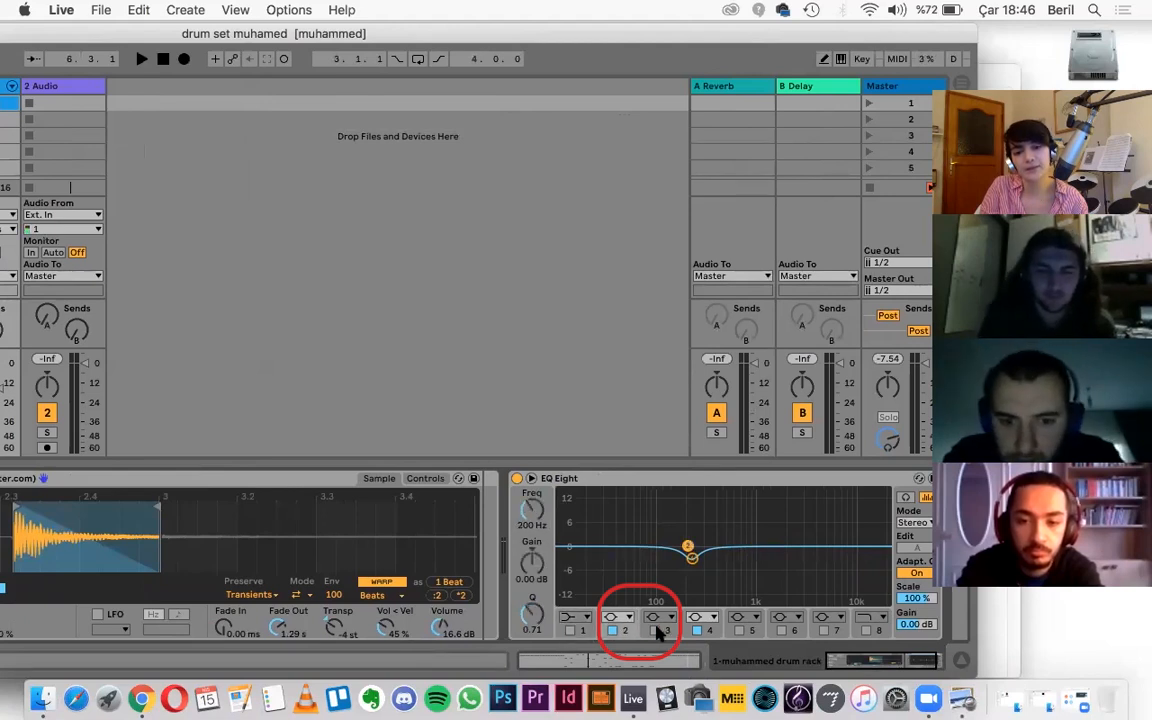
Step: Switch to the perküsyon document in Preview and bring the Low Shelf Filter diagram on page 2 fully into view
{"action": "key", "text": "super+Tab"}
{"action": "scroll", "coordinate": [545, 430], "scroll_direction": "up", "scroll_amount": 4}
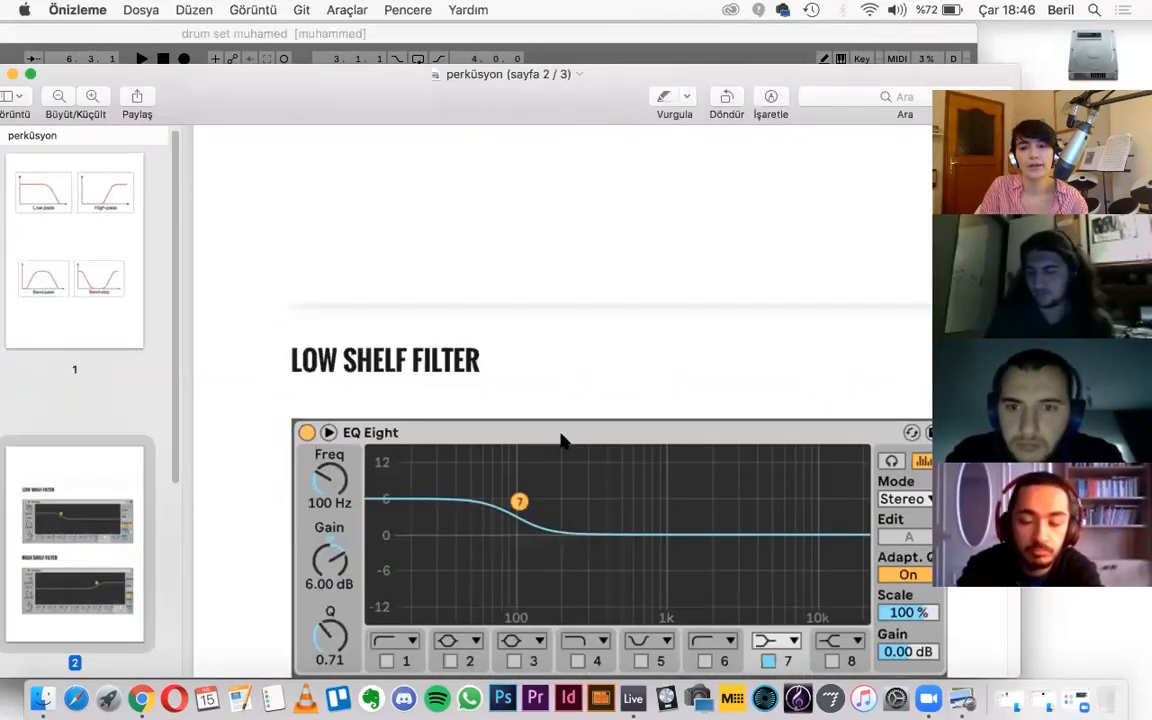
{"action": "scroll", "coordinate": [420, 380], "scroll_direction": "up", "scroll_amount": 2}
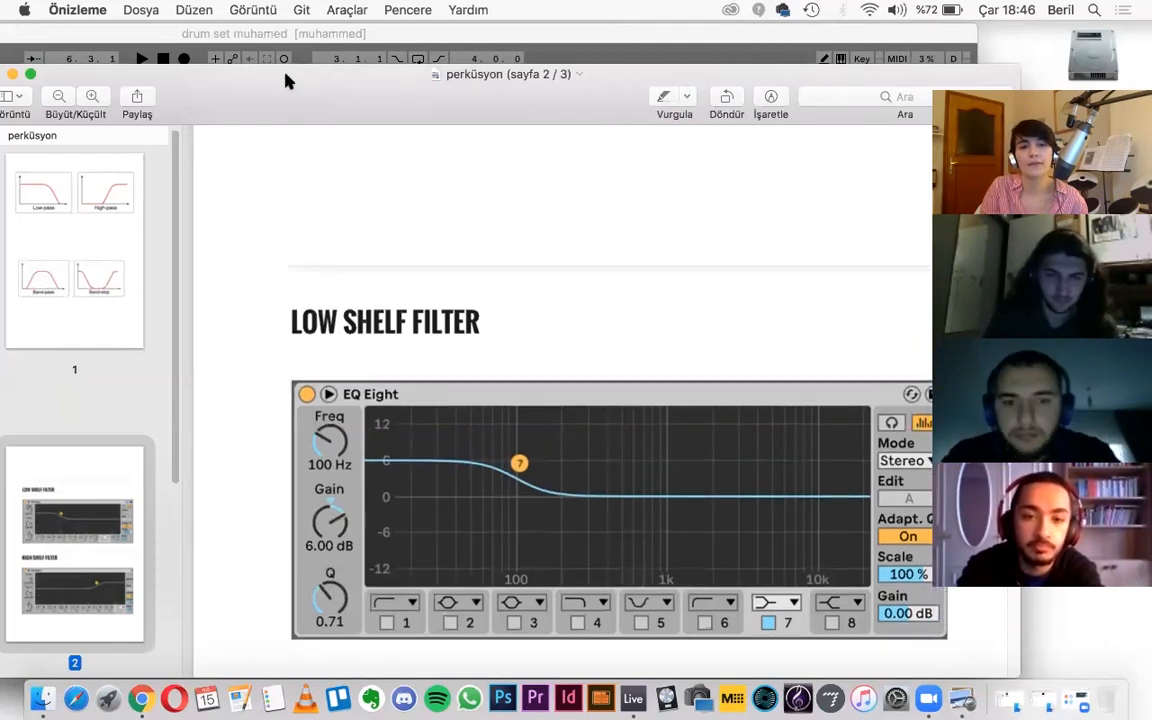
{"action": "left_click_drag", "start_coordinate": [294, 97], "coordinate": [214, 72]}
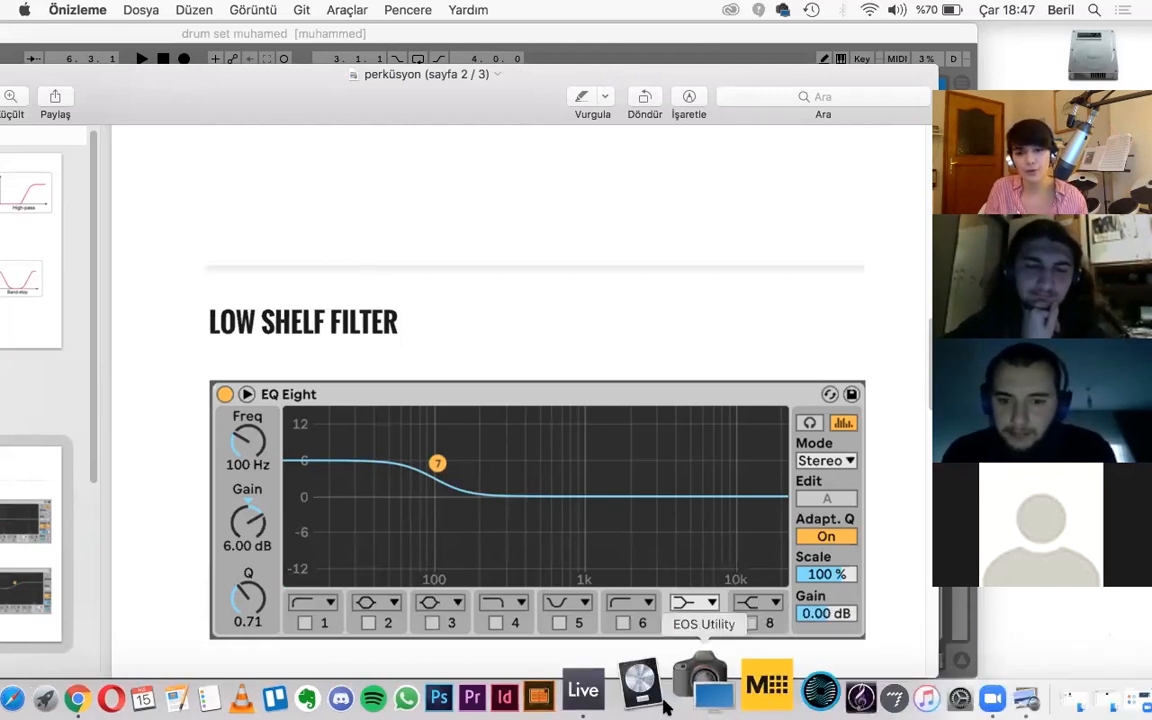
Step: Return to Live and isolate EQ Eight's band 1, moving band 2 to about 119 Hz and 0.37 dB and switching bands 2 and 4 off
{"action": "left_click", "coordinate": [630, 695]}
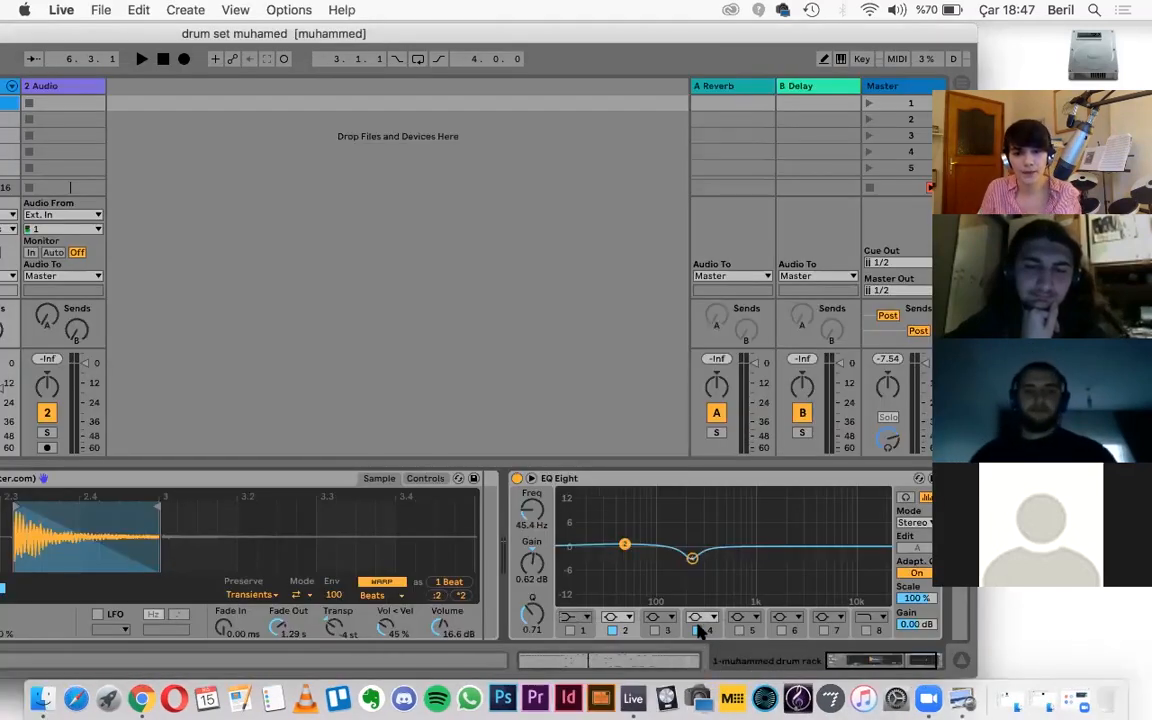
{"action": "left_click", "coordinate": [571, 627]}
{"action": "left_click_drag", "start_coordinate": [623, 545], "coordinate": [664, 547]}
{"action": "left_click", "coordinate": [612, 630]}
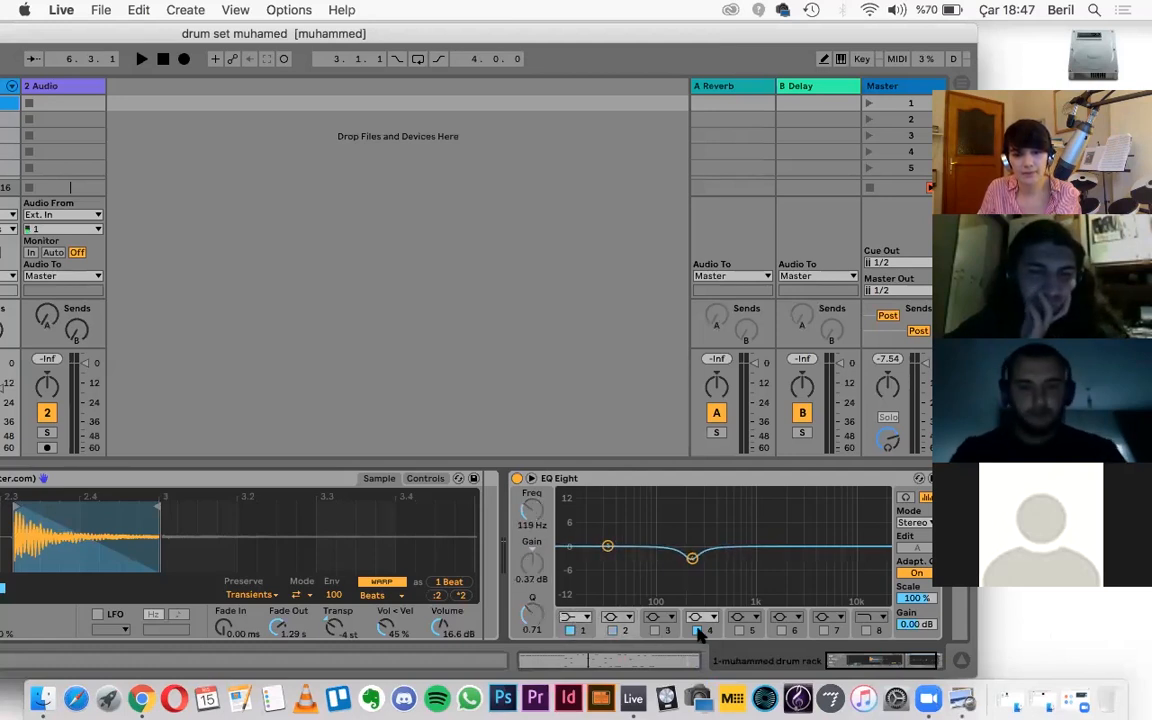
{"action": "left_click", "coordinate": [697, 630]}
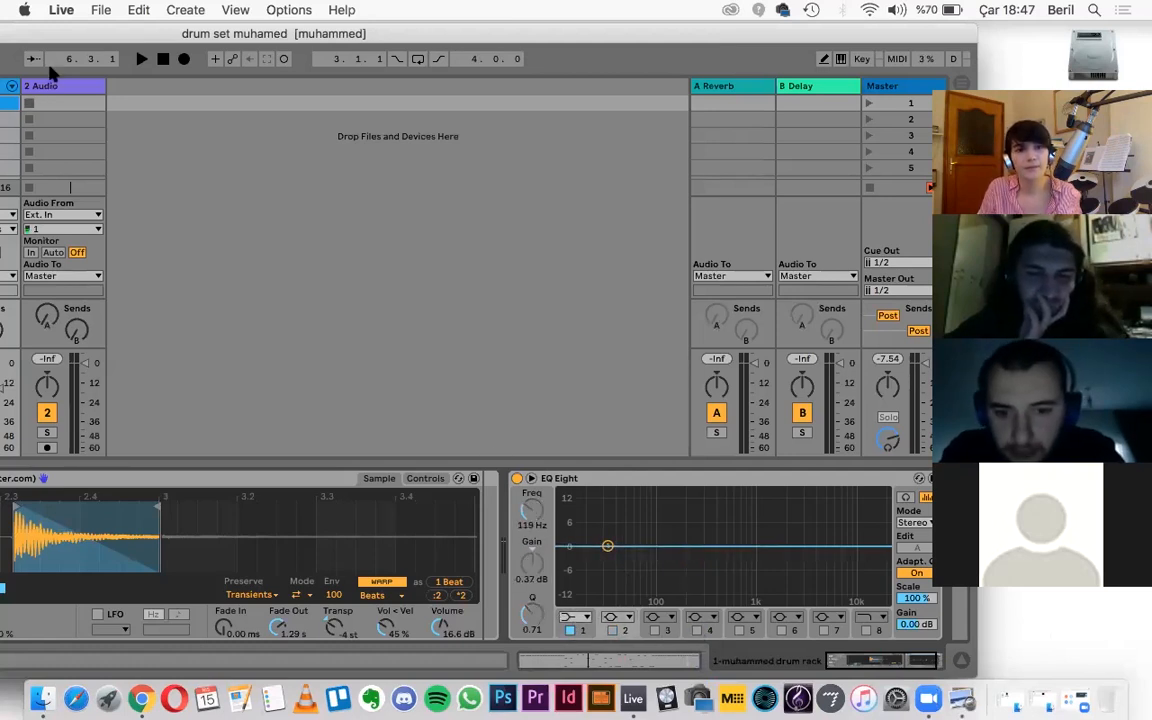
Step: During playback, shape EQ Eight's band 1 low shelf to about 132 Hz and 5.33 dB with a Q of 11.0, and stop playback
{"action": "left_click_drag", "start_coordinate": [50, 44], "coordinate": [22, 14]}
{"action": "key", "text": "space"}
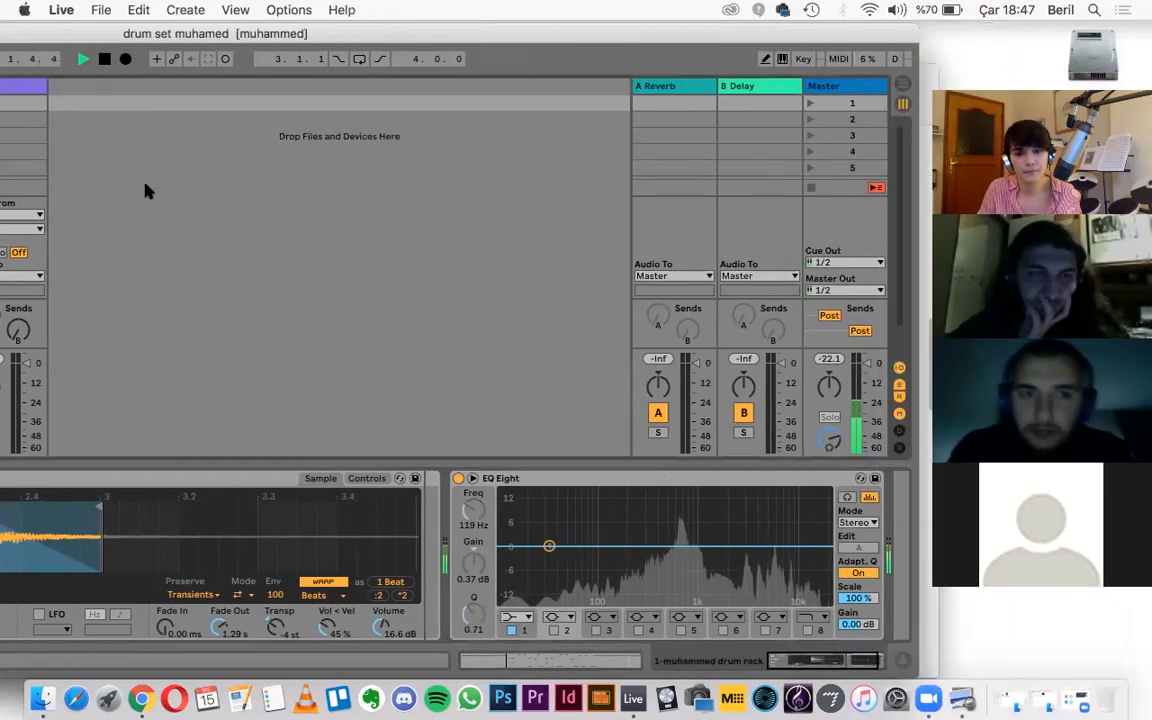
{"action": "left_click", "coordinate": [541, 546]}
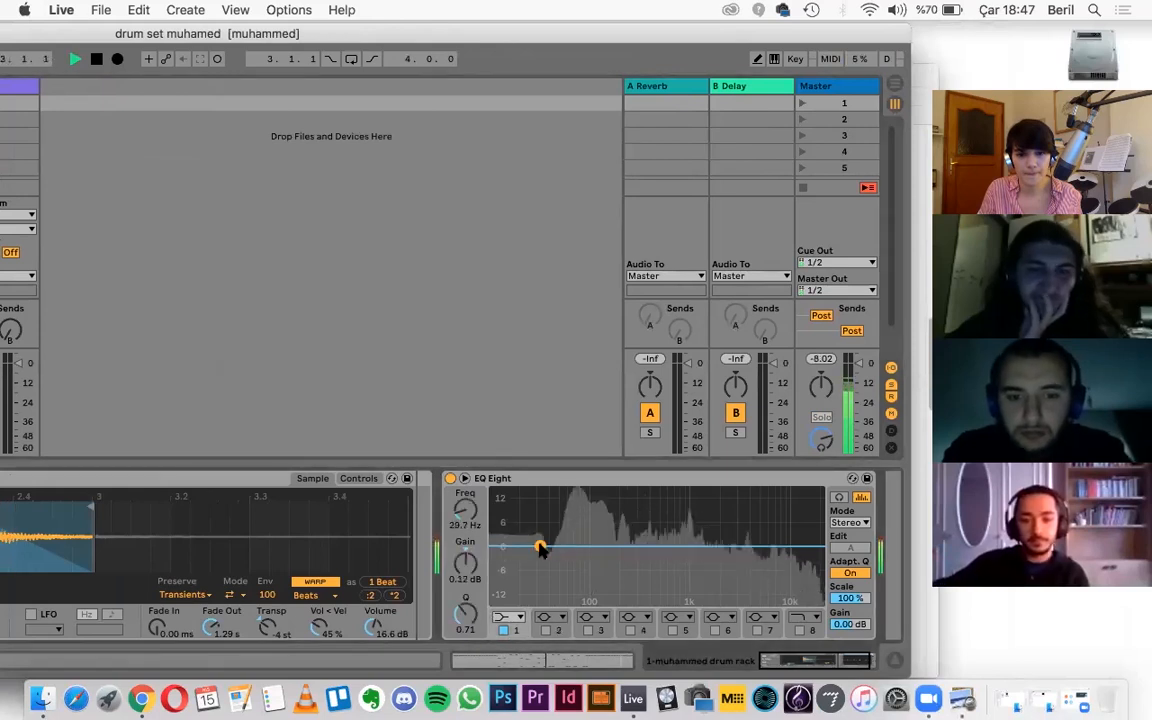
{"action": "left_click_drag", "start_coordinate": [541, 546], "coordinate": [603, 492]}
{"action": "key", "text": "space"}
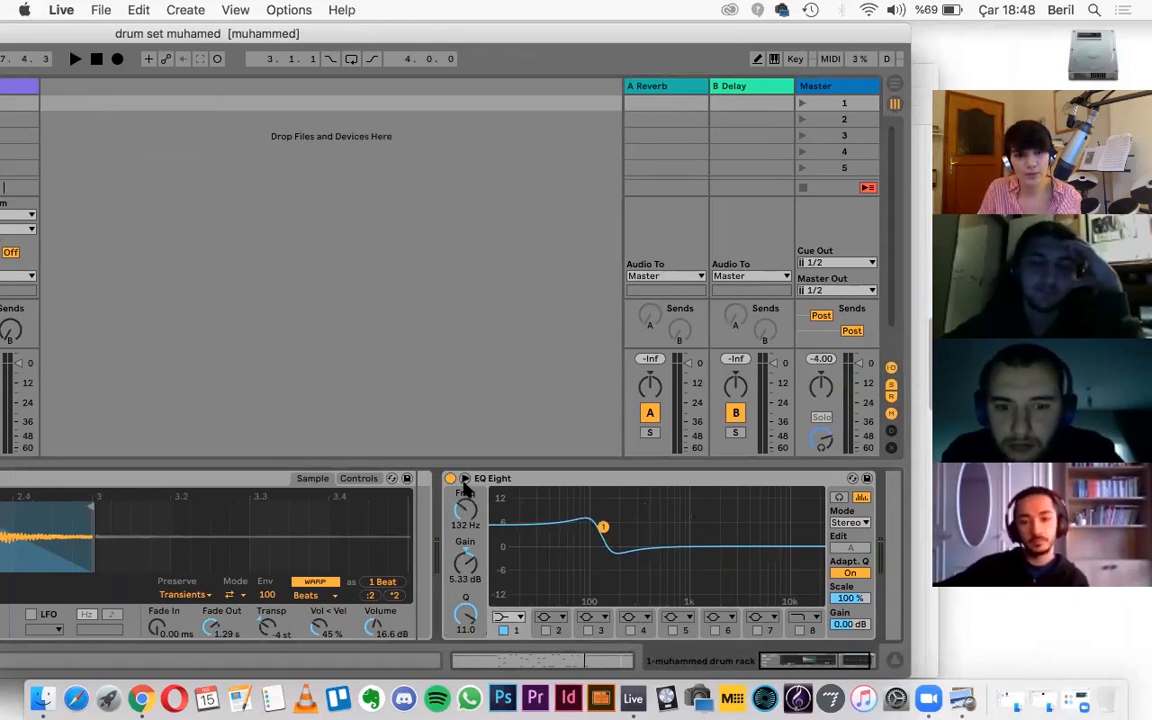
Step: Expand EQ Eight's display and, with the drum clip playing, sweep band 1 down to about 83.4 Hz and back to about 135 Hz at 5.20 dB
{"action": "left_click", "coordinate": [464, 478]}
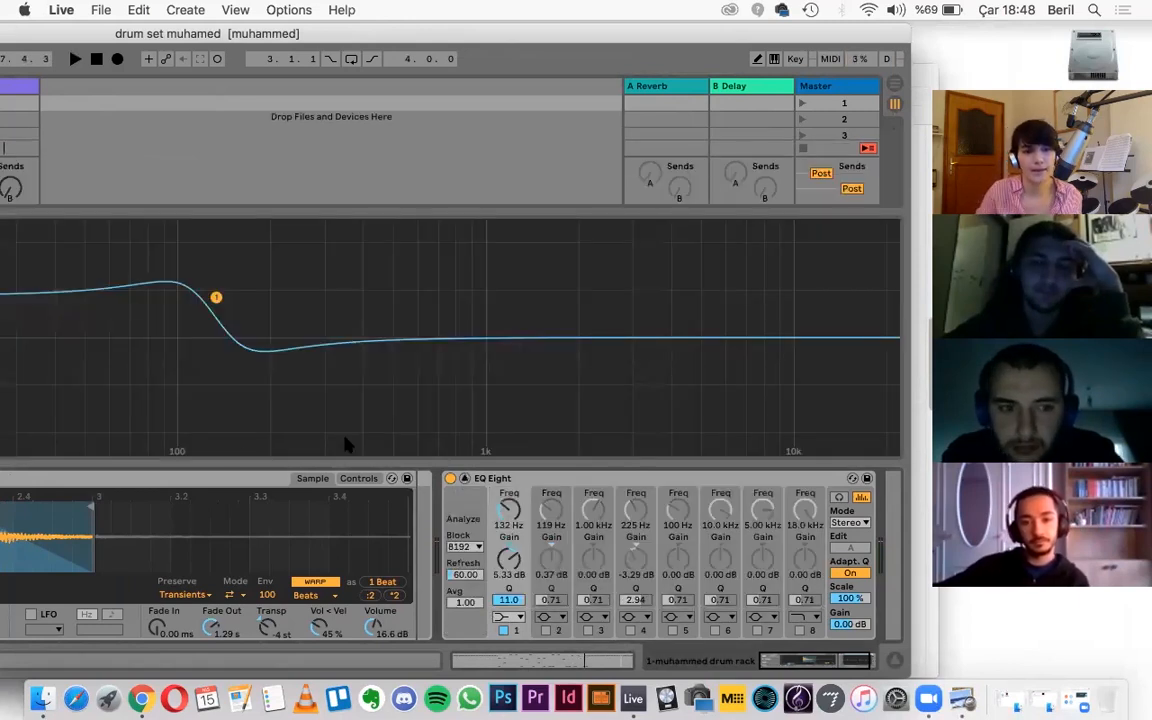
{"action": "left_click_drag", "start_coordinate": [197, 41], "coordinate": [387, 41]}
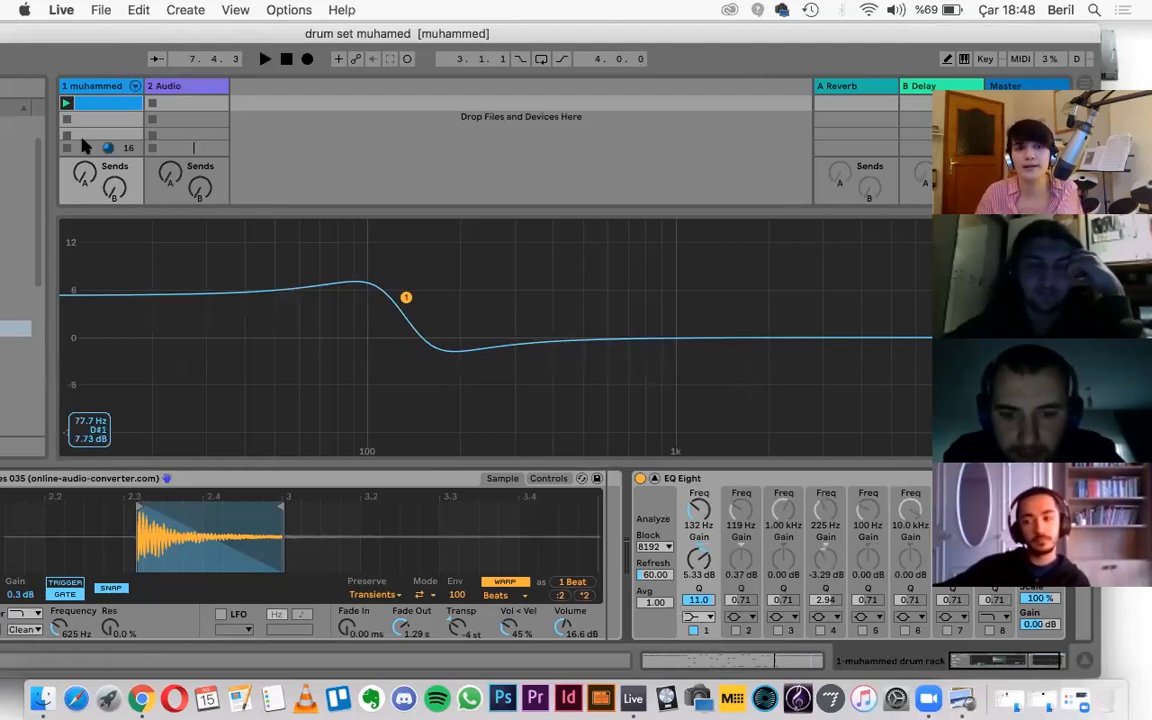
{"action": "left_click", "coordinate": [67, 104]}
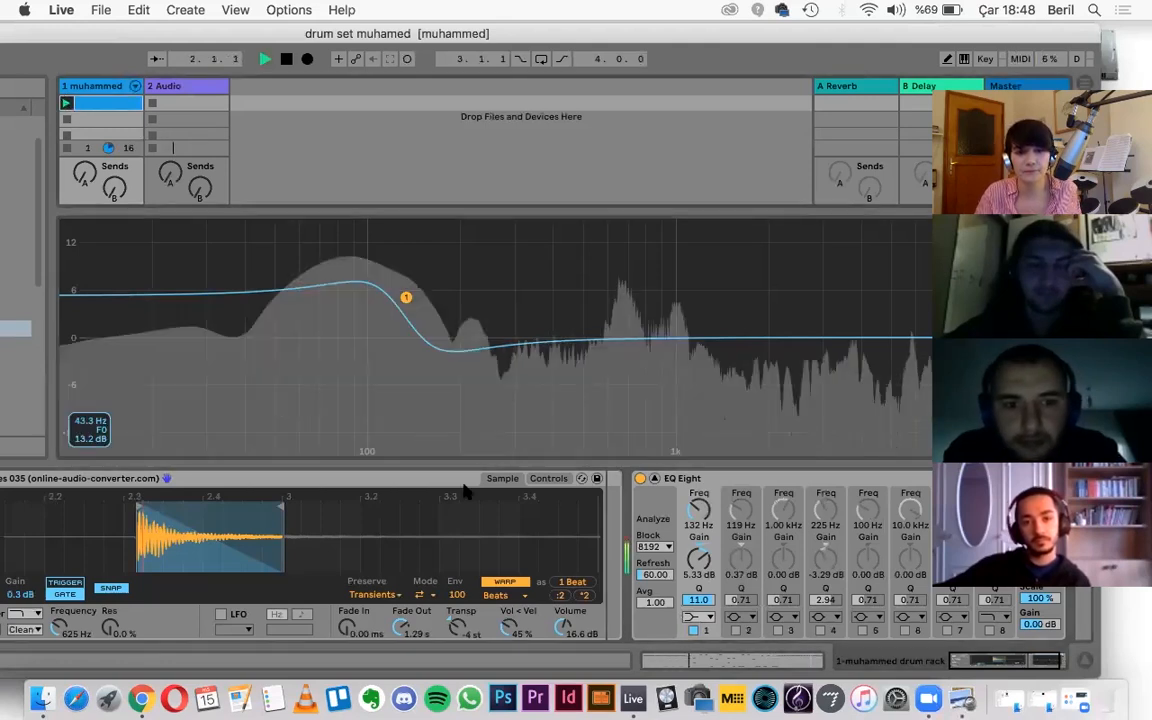
{"action": "left_click_drag", "start_coordinate": [405, 297], "coordinate": [345, 298]}
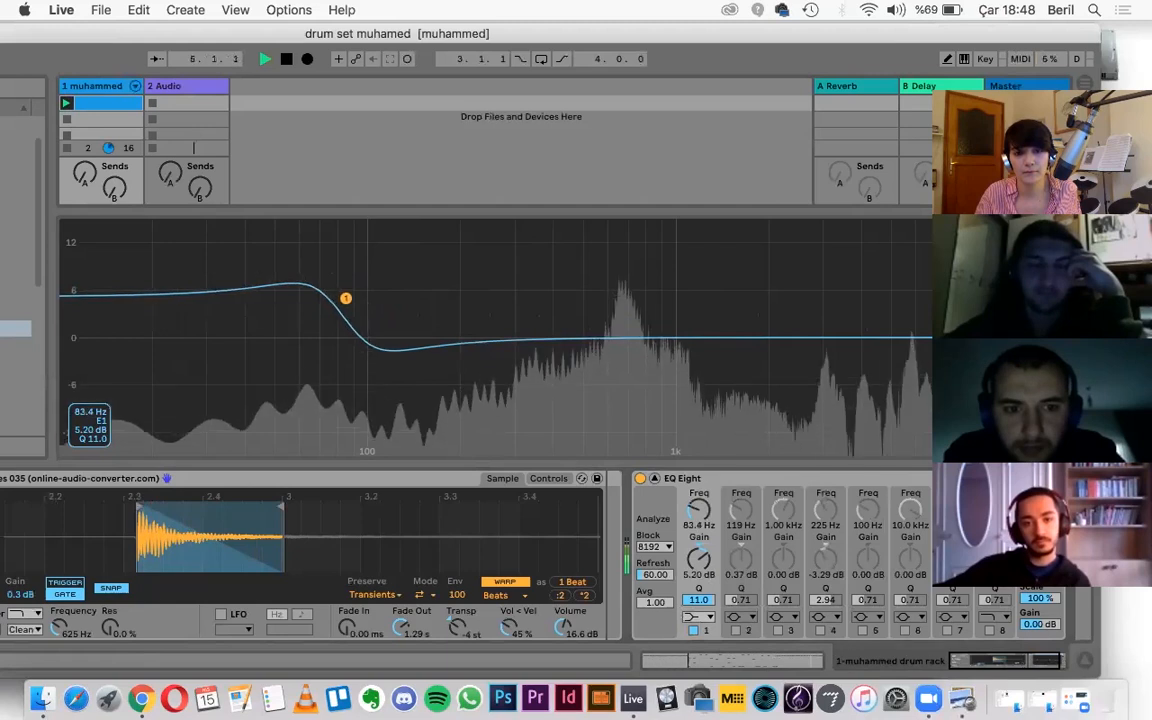
{"action": "left_click_drag", "start_coordinate": [345, 298], "coordinate": [409, 300]}
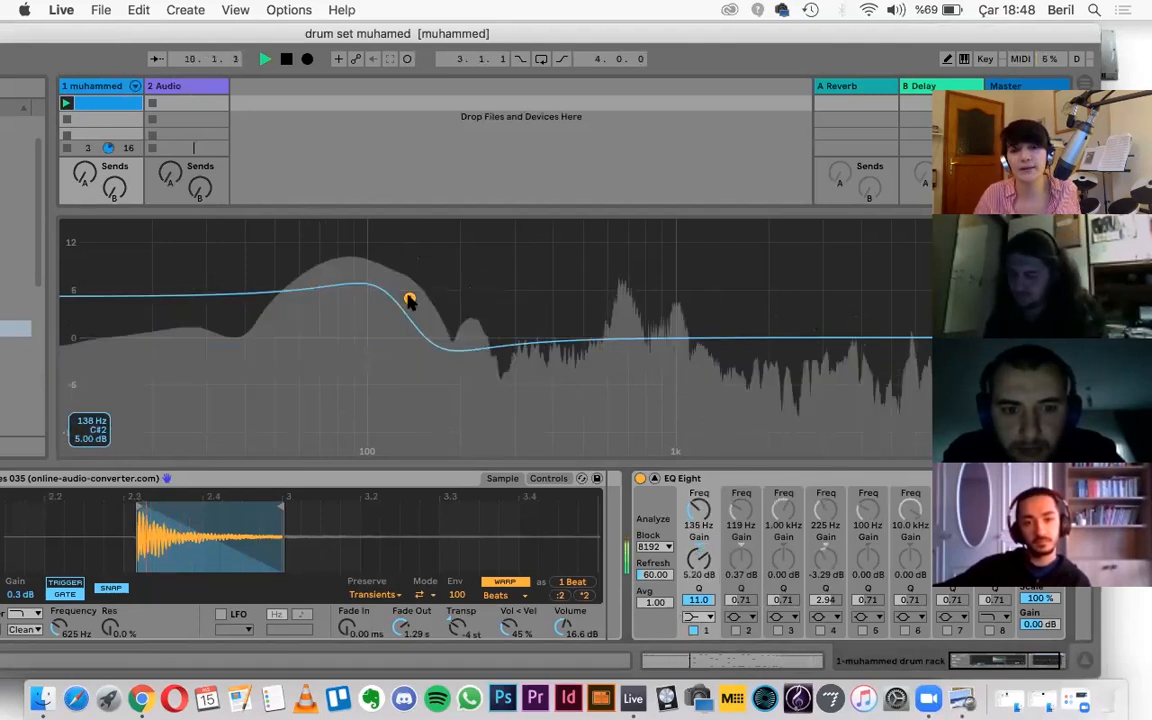
{"action": "key", "text": "space"}
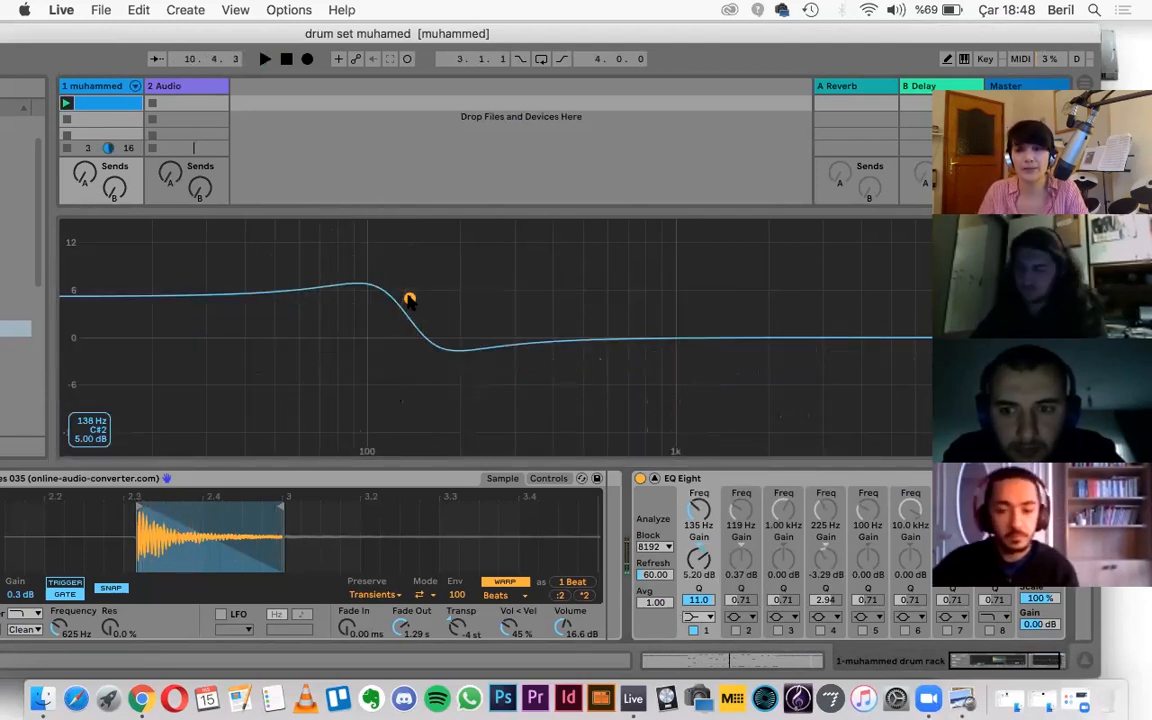
Step: View the High Shelf Filter diagram in Preview's perküsyon document and return to Live
{"action": "left_click", "coordinate": [1003, 698]}
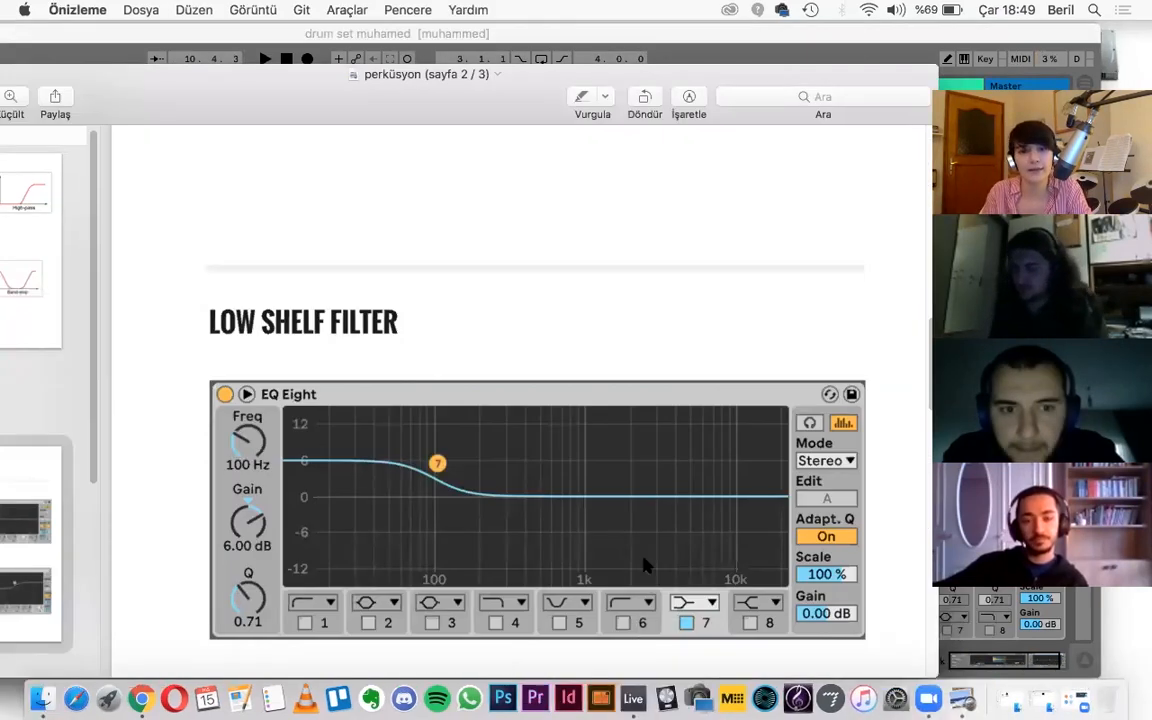
{"action": "scroll", "coordinate": [640, 565], "scroll_direction": "down", "scroll_amount": 9}
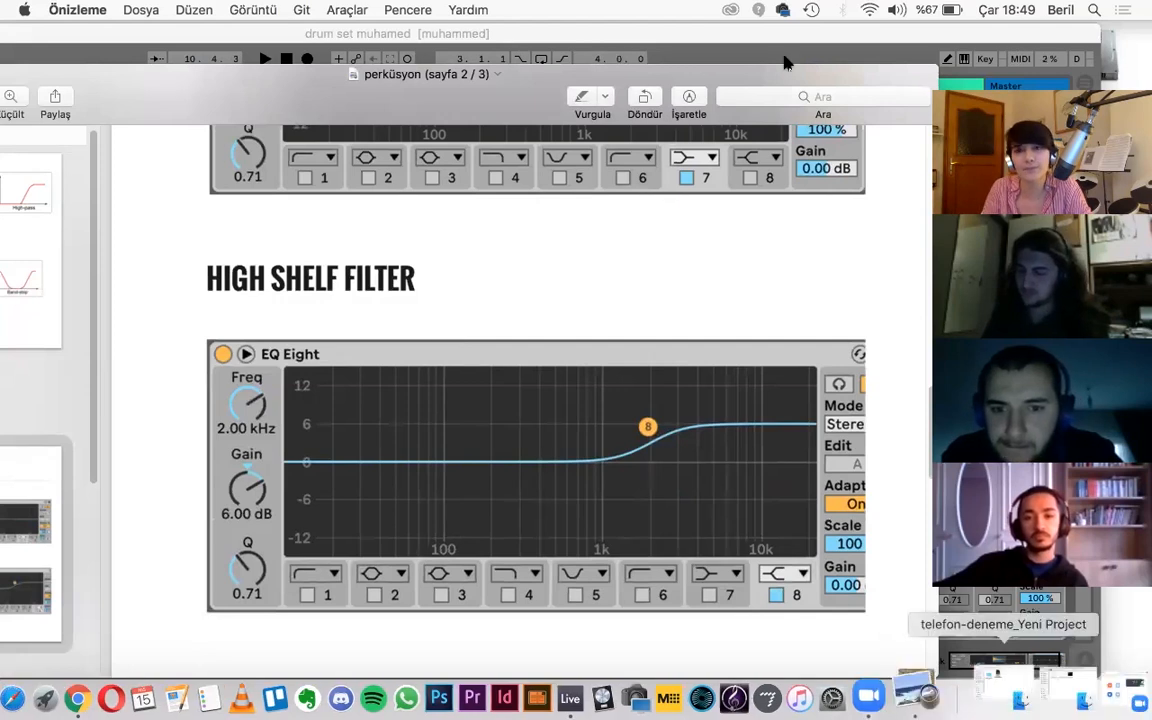
{"action": "left_click", "coordinate": [232, 40]}
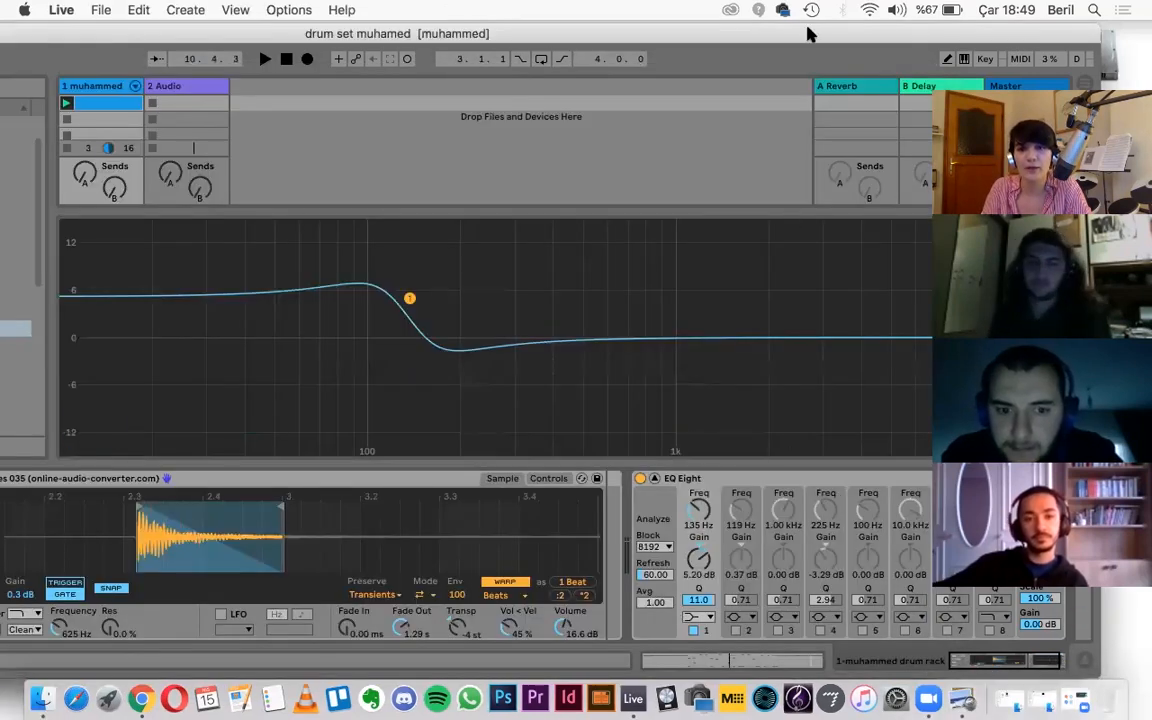
Step: Turn on EQ Eight's band 8 as a high shelf at about 3.99 kHz and 9.02 dB with a Q of 0.35
{"action": "left_click_drag", "start_coordinate": [848, 35], "coordinate": [652, 58]}
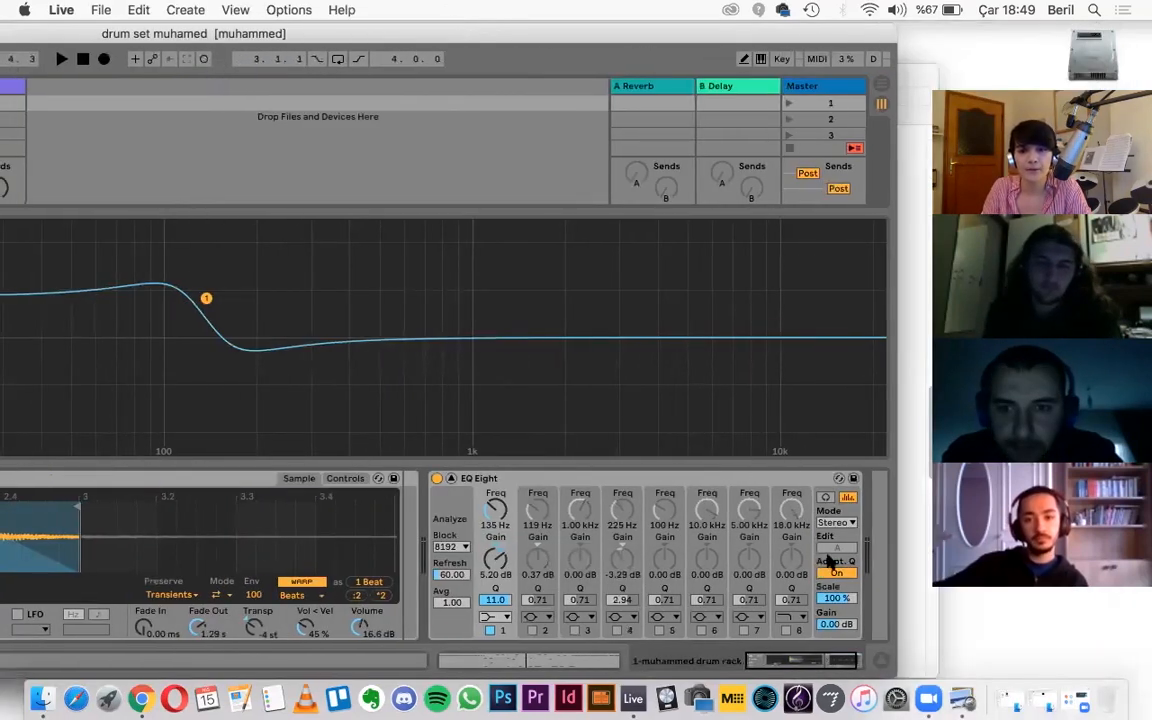
{"action": "left_click", "coordinate": [786, 630]}
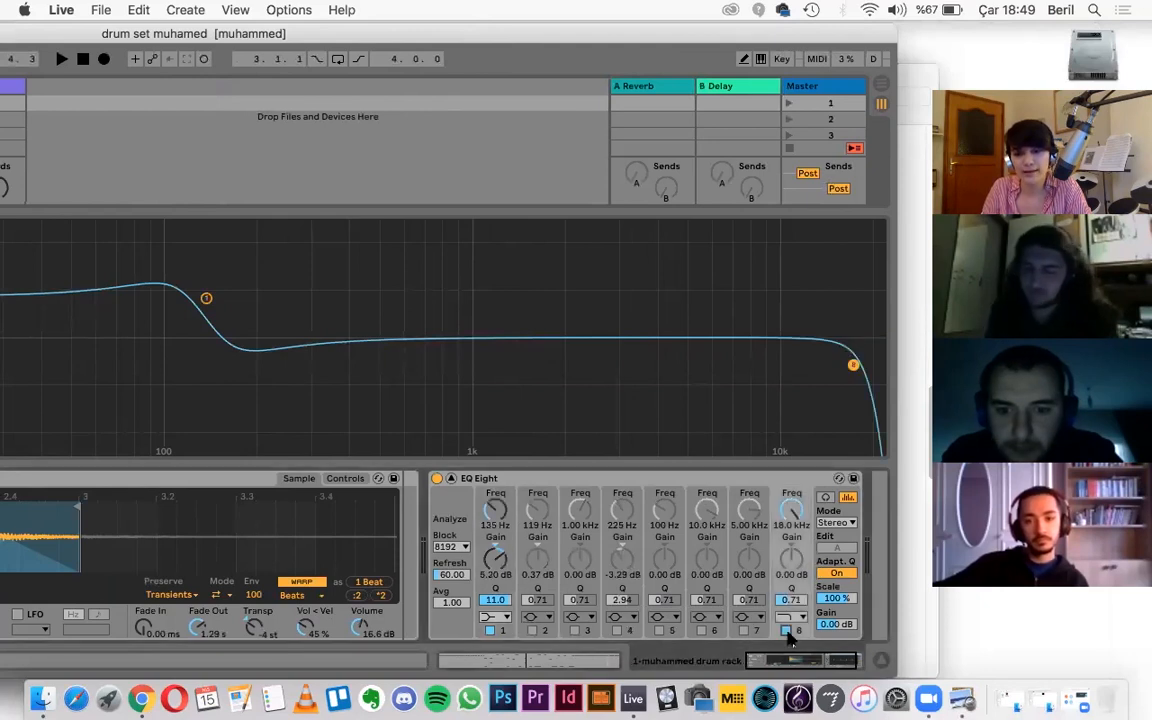
{"action": "left_click", "coordinate": [789, 617]}
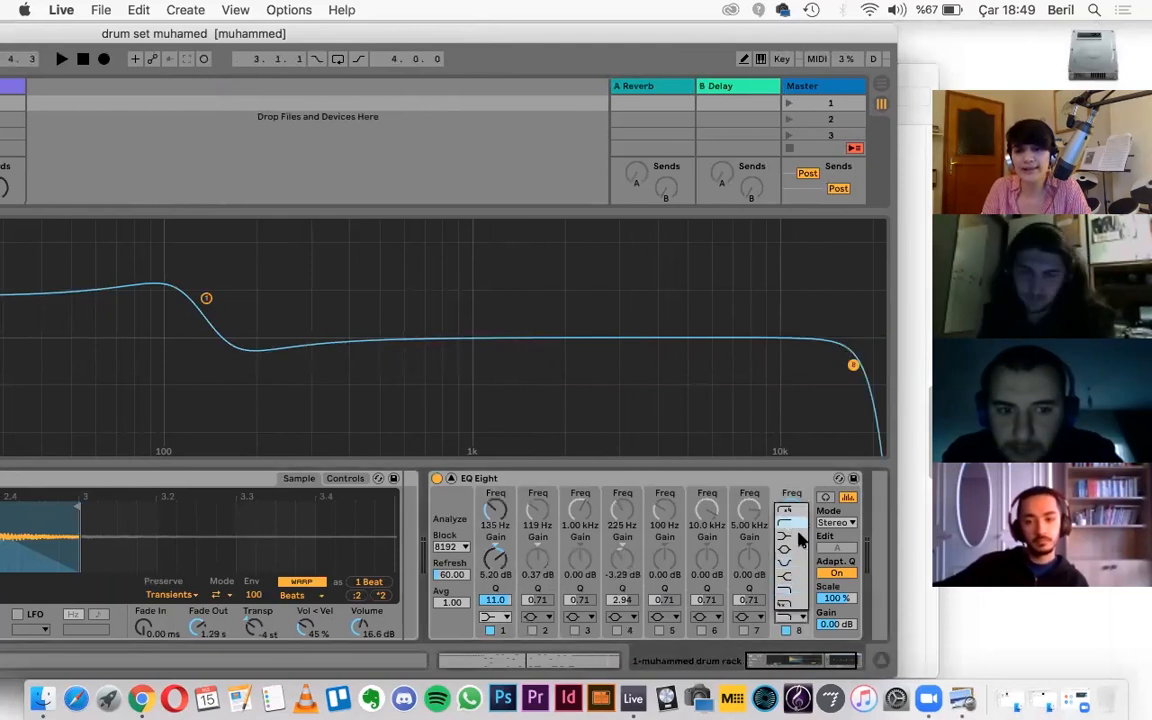
{"action": "left_click", "coordinate": [787, 580]}
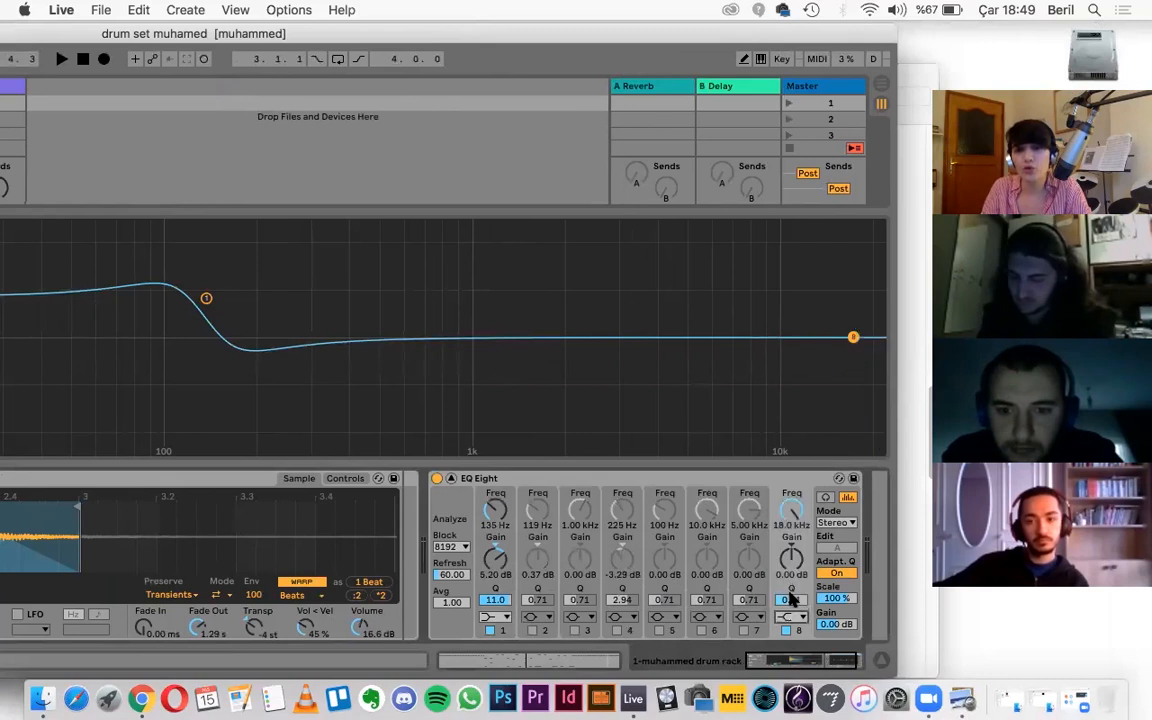
{"action": "left_click_drag", "start_coordinate": [853, 337], "coordinate": [650, 273]}
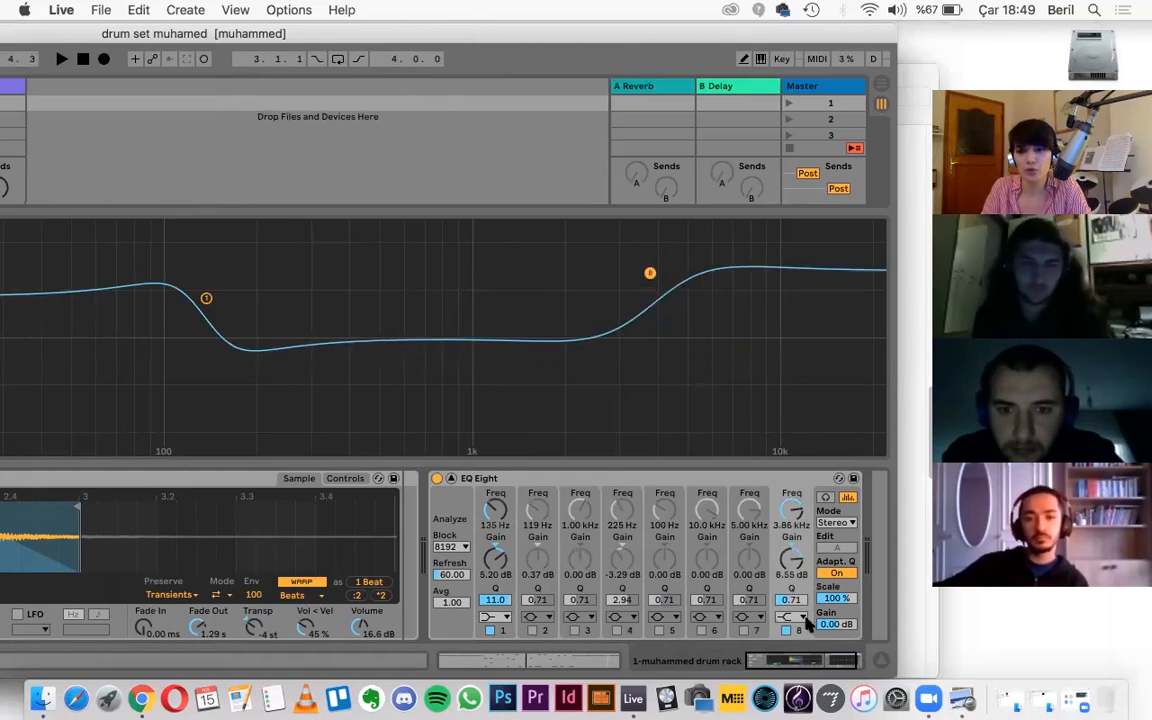
{"action": "left_click_drag", "start_coordinate": [649, 271], "coordinate": [654, 269]}
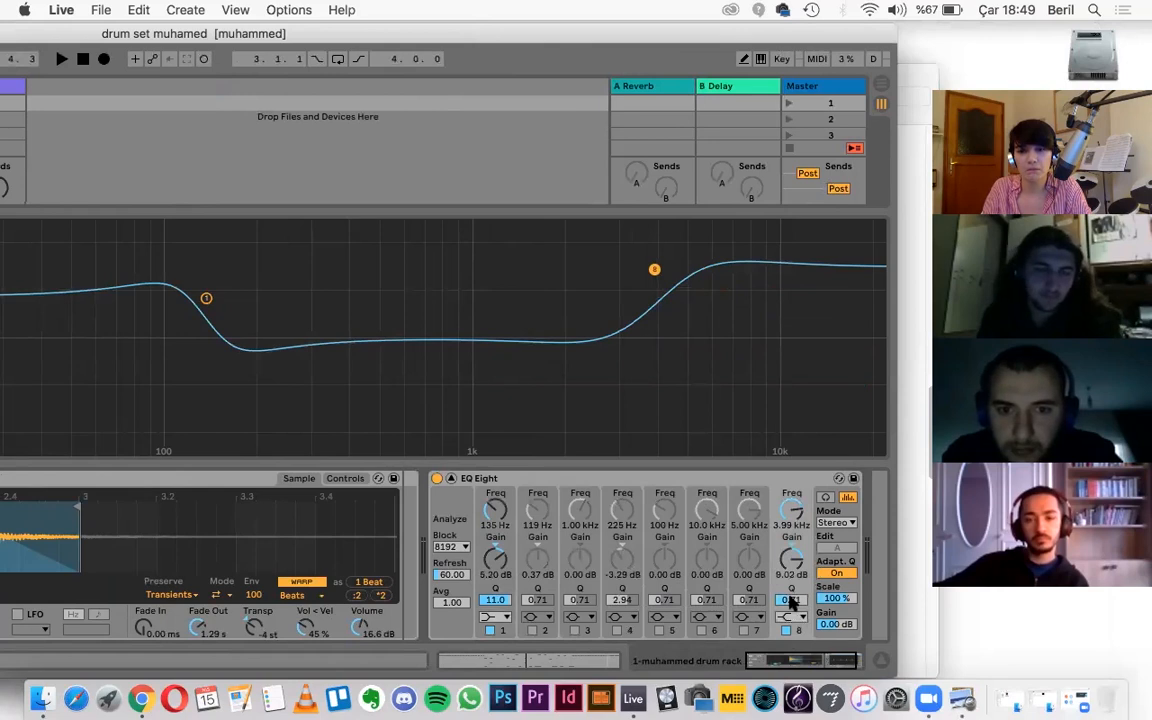
{"action": "mouse_move", "coordinate": [791, 600]}
{"action": "left_mouse_down"}
{"action": "mouse_move", "coordinate": [791, 570]}
{"action": "mouse_move", "coordinate": [791, 645]}
{"action": "mouse_move", "coordinate": [791, 600]}
{"action": "mouse_move", "coordinate": [791, 625]}
{"action": "left_mouse_up"}
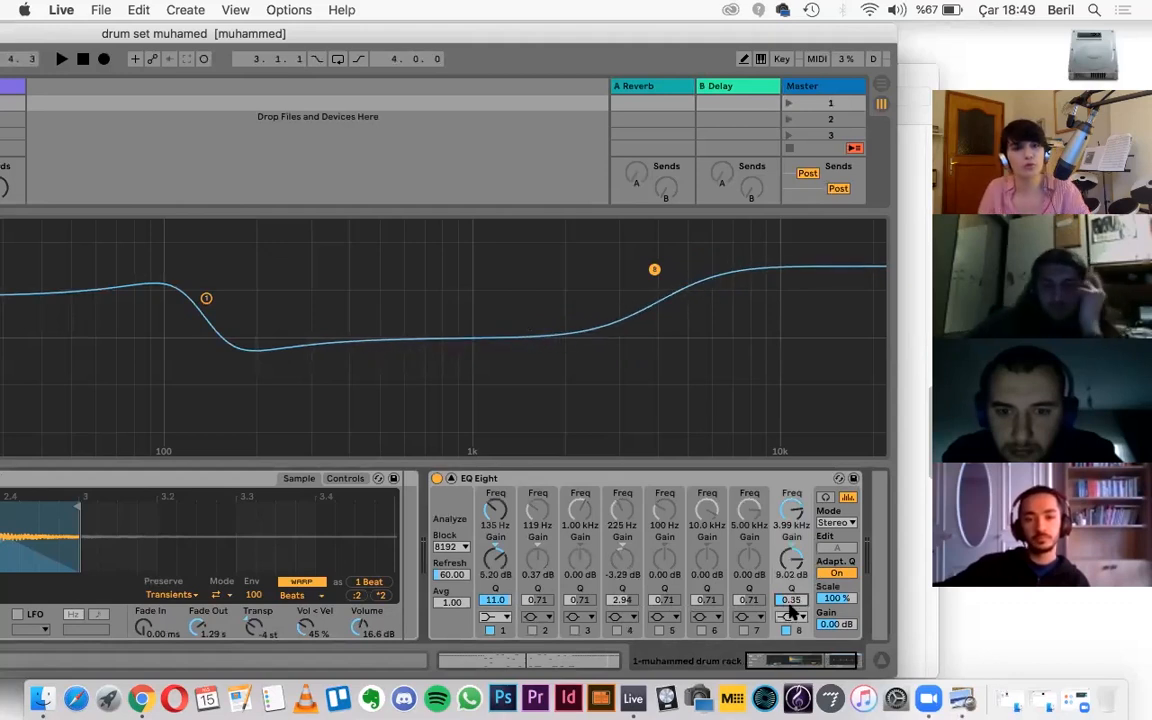
Step: Start playback and lower band 8's high shelf to about 3.83 kHz and 6.39 dB
{"action": "left_click_drag", "start_coordinate": [117, 36], "coordinate": [246, 36]}
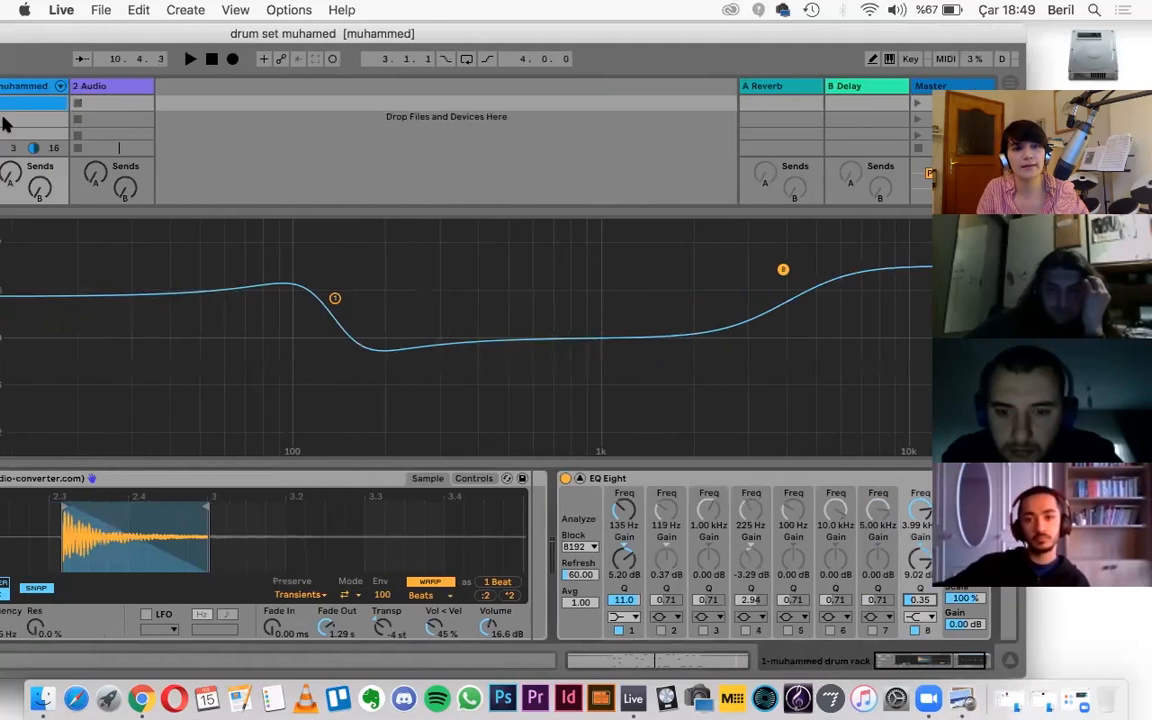
{"action": "left_click_drag", "start_coordinate": [66, 38], "coordinate": [95, 33]}
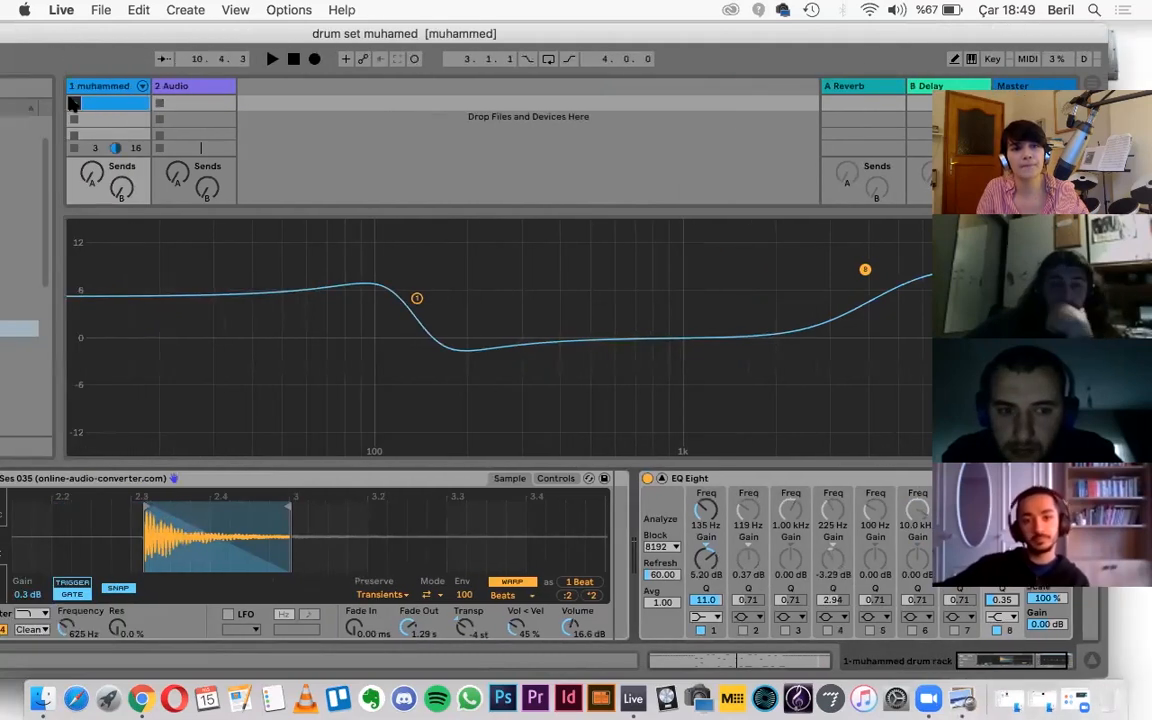
{"action": "key", "text": "space"}
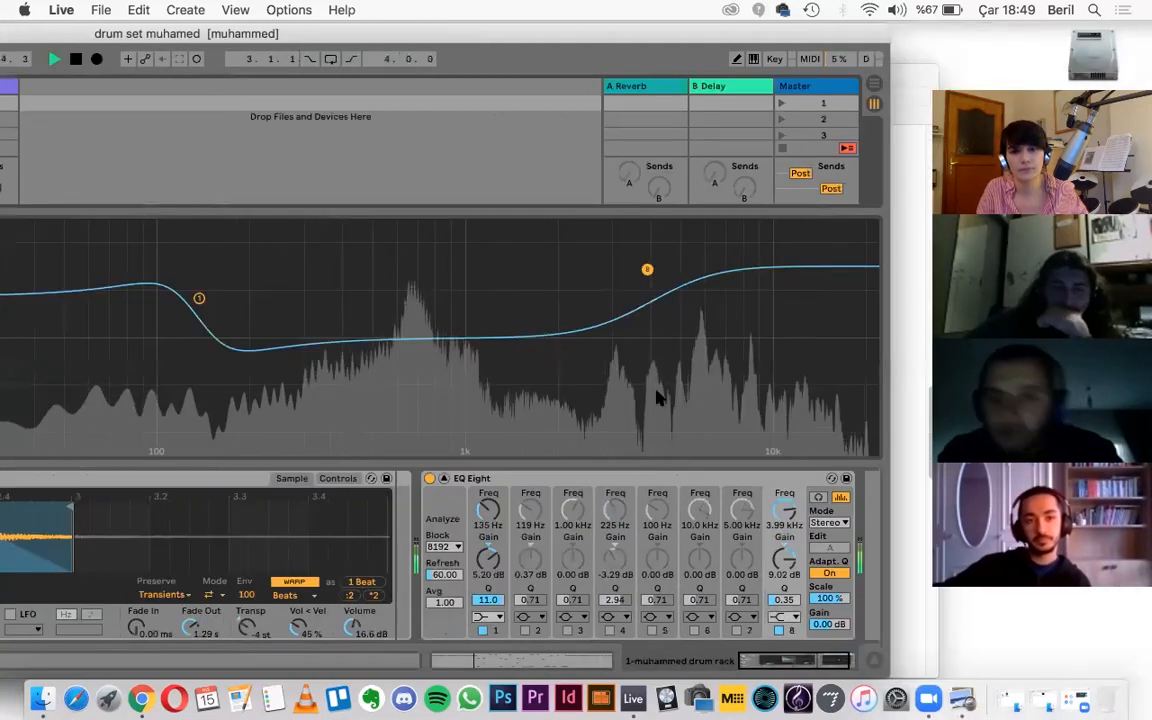
{"action": "mouse_move", "coordinate": [647, 269]}
{"action": "left_mouse_down"}
{"action": "mouse_move", "coordinate": [615, 320]}
{"action": "mouse_move", "coordinate": [630, 437]}
{"action": "mouse_move", "coordinate": [643, 278]}
{"action": "mouse_move", "coordinate": [642, 288]}
{"action": "left_mouse_up"}
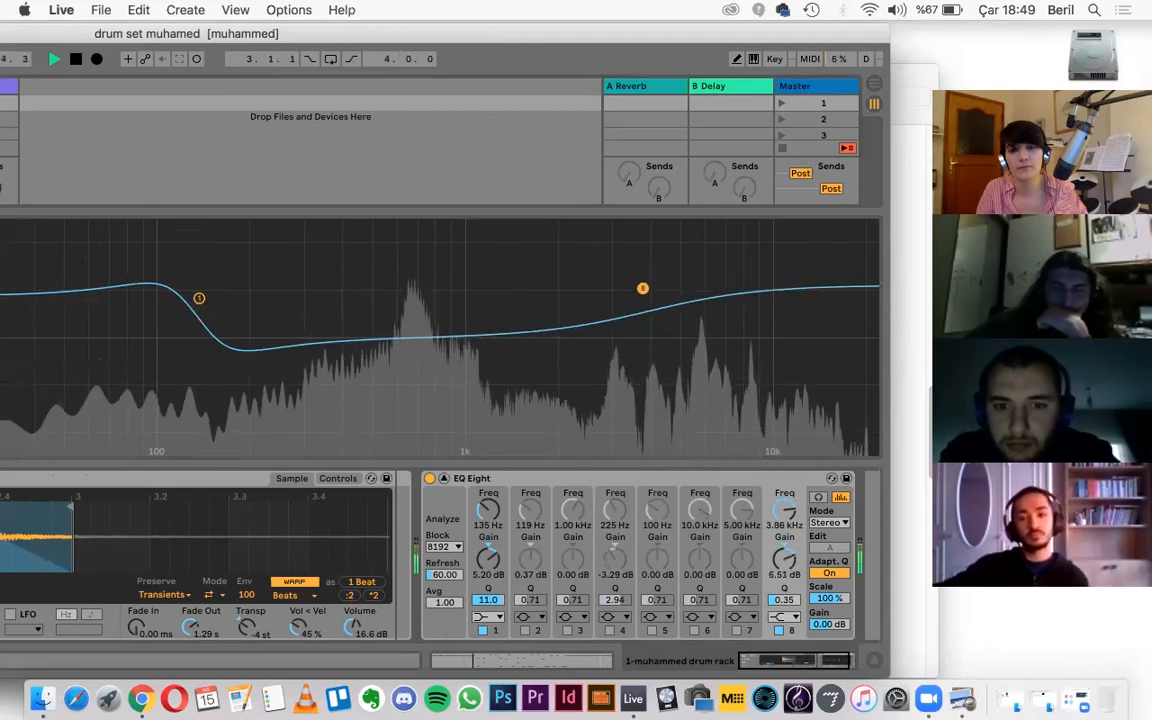
Step: Compare the sound with band 8 off and on, and set its Q to 1.52 before stopping playback
{"action": "left_click", "coordinate": [779, 630]}
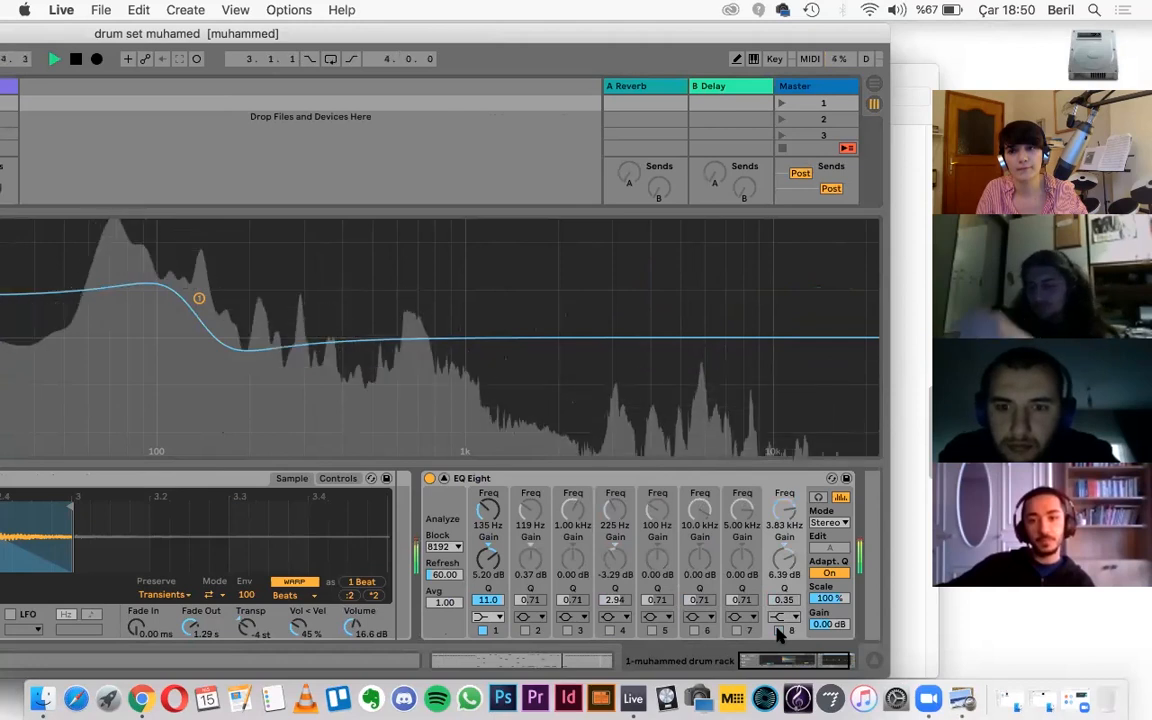
{"action": "left_click", "coordinate": [779, 630]}
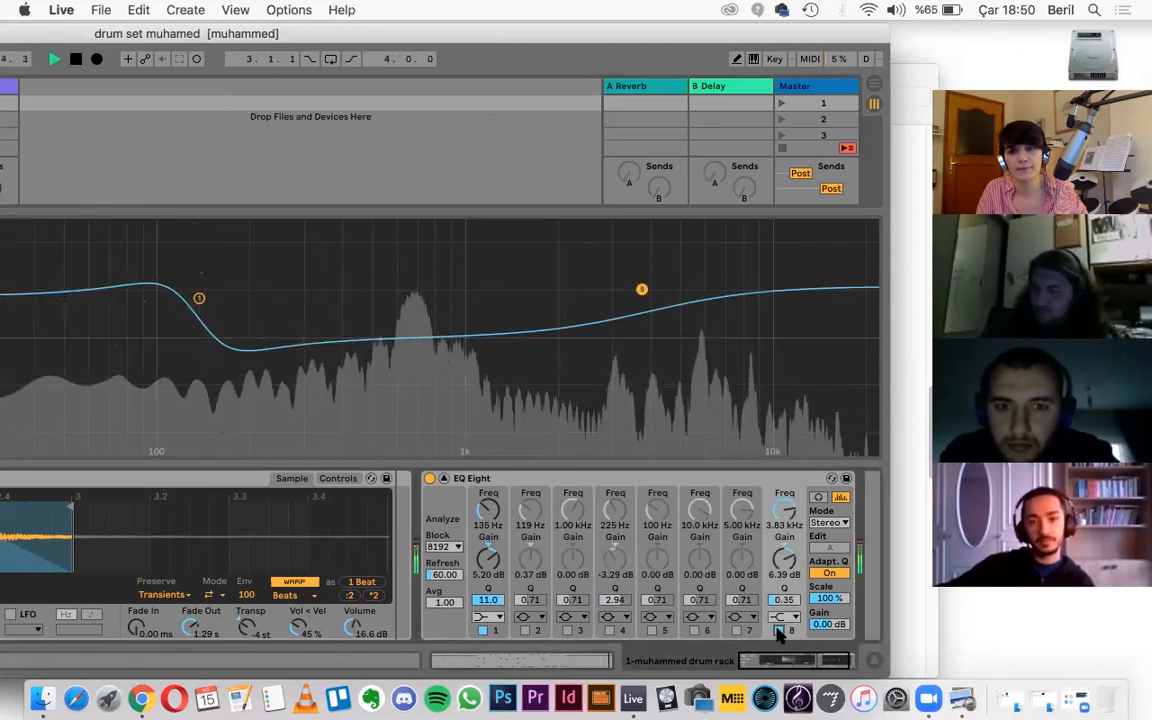
{"action": "left_click_drag", "start_coordinate": [784, 599], "coordinate": [784, 560]}
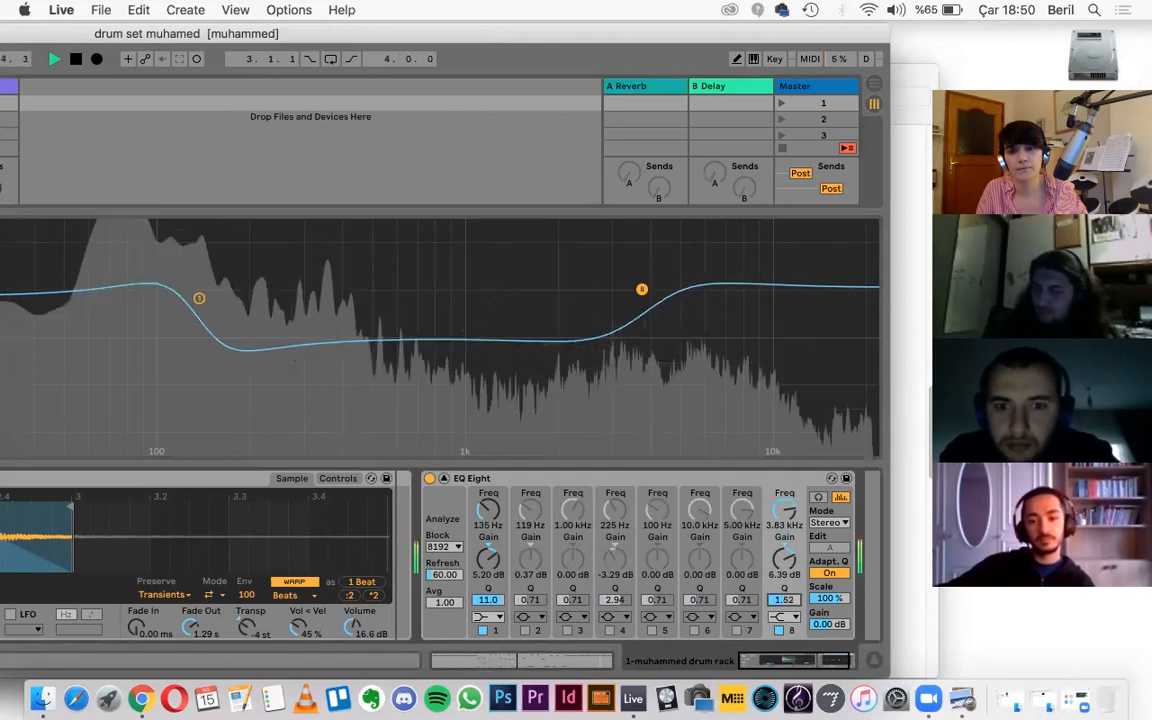
{"action": "key", "text": "space"}
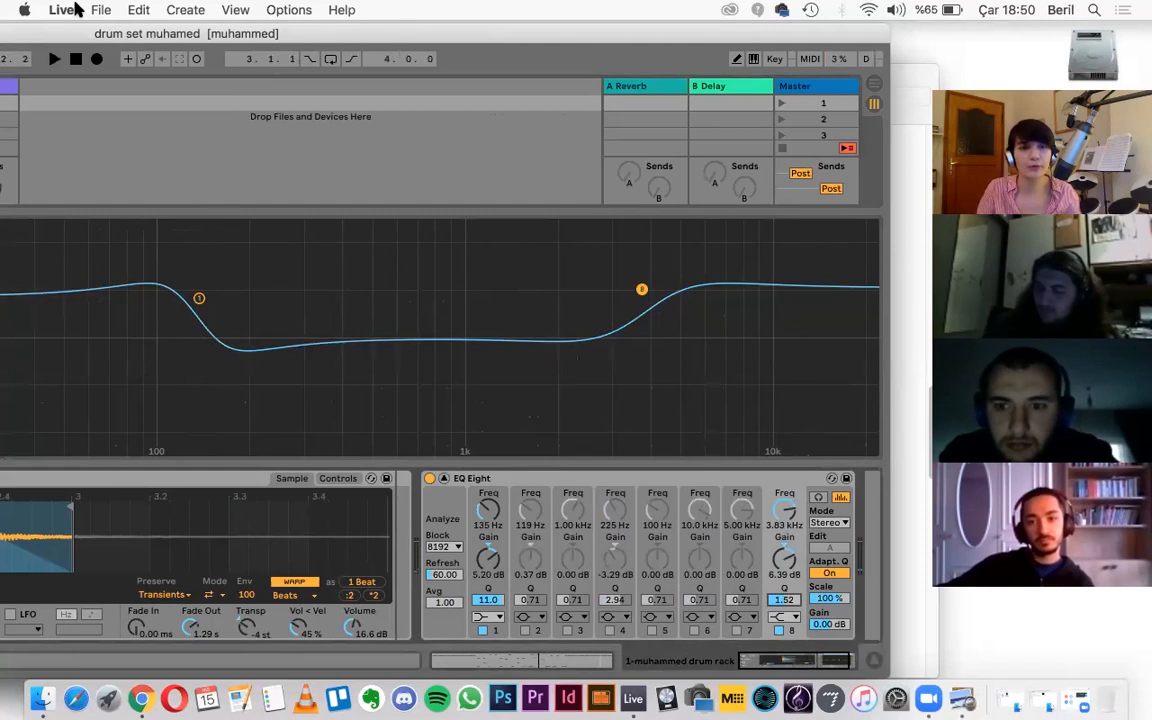
Step: Switch back to Preview's perküsyon document to compare the EQ curve with the High Shelf Filter diagram
{"action": "left_click_drag", "start_coordinate": [103, 40], "coordinate": [247, 42]}
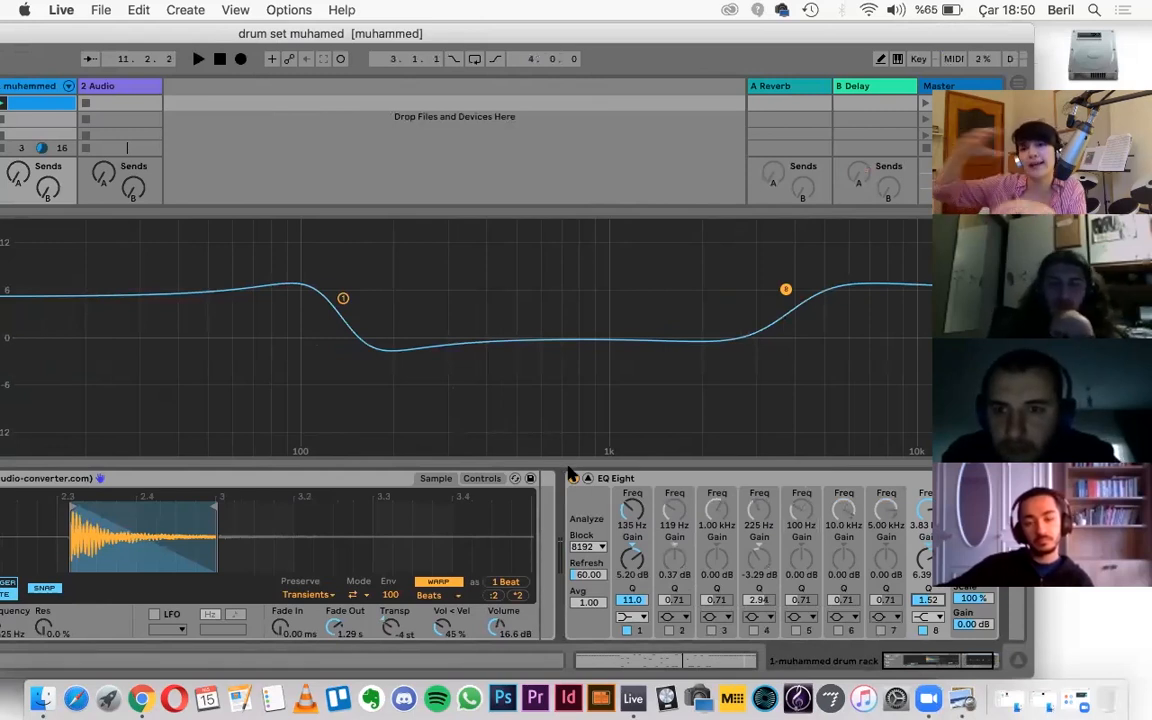
{"action": "left_click", "coordinate": [965, 690]}
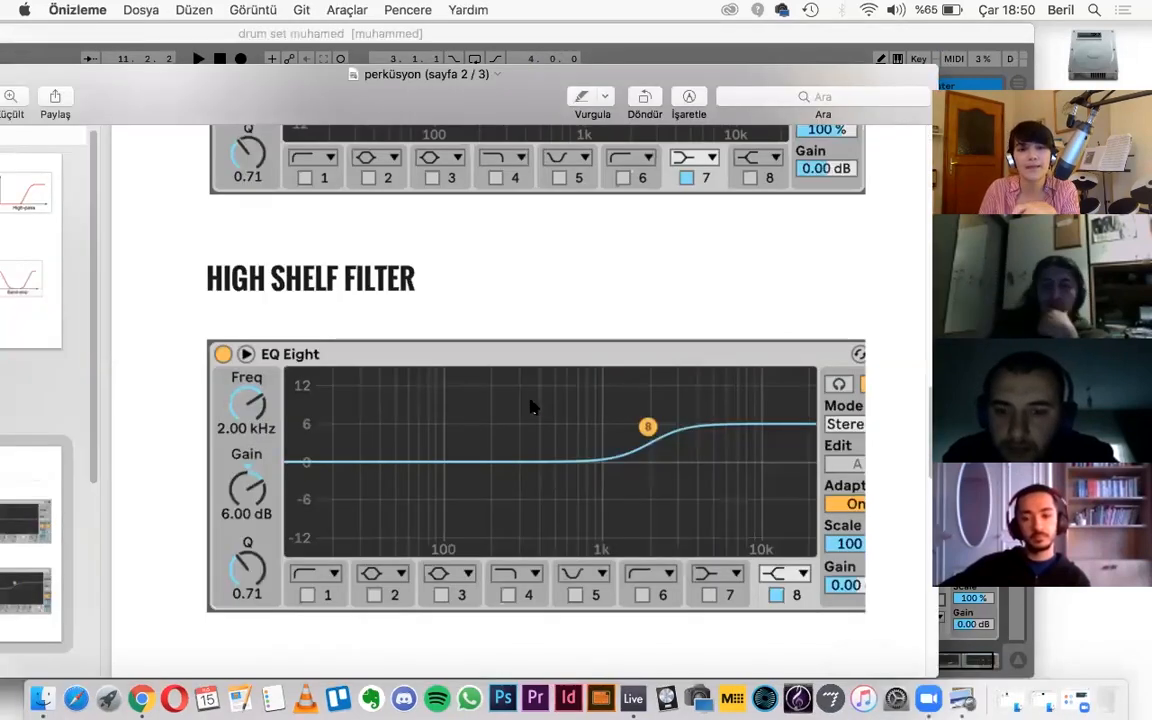
Step: Examine the High Shelf Filter diagram and the Bell Curve Filter diagram on page 3 of the perküsyon document
{"action": "scroll", "coordinate": [532, 404], "scroll_direction": "down", "scroll_amount": 10}
{"action": "scroll", "coordinate": [488, 411], "scroll_direction": "up", "scroll_amount": 8}
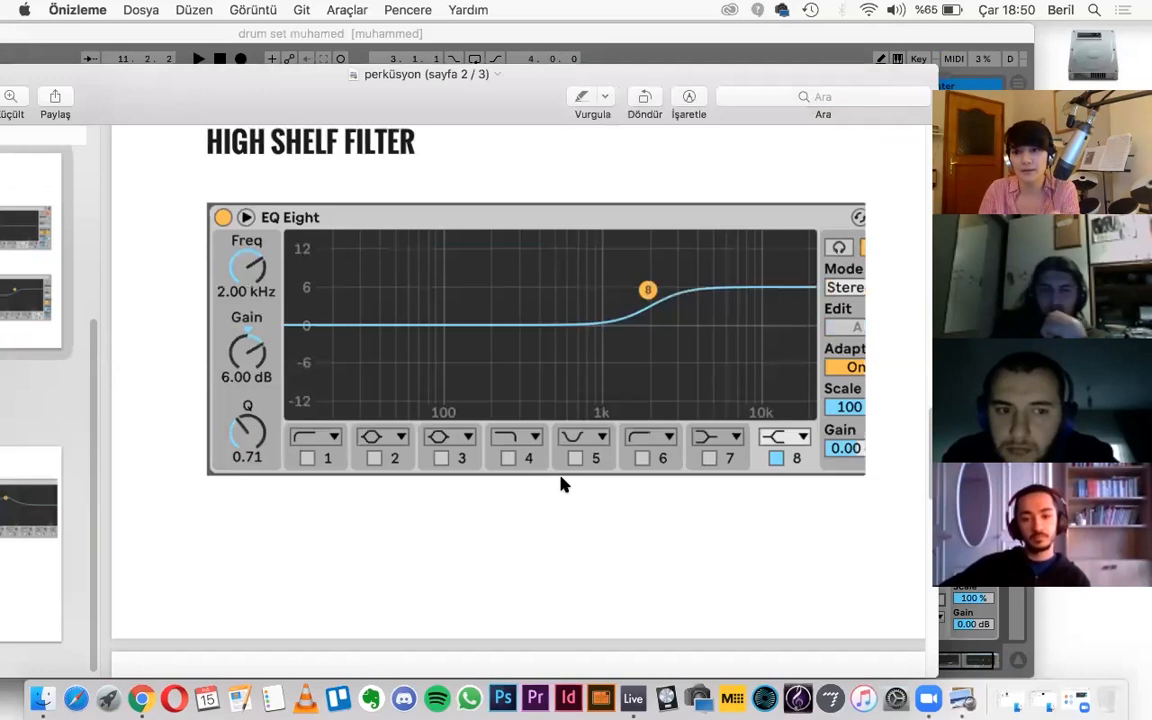
{"action": "scroll", "coordinate": [542, 465], "scroll_direction": "up", "scroll_amount": 2}
{"action": "scroll", "coordinate": [532, 528], "scroll_direction": "down", "scroll_amount": 10}
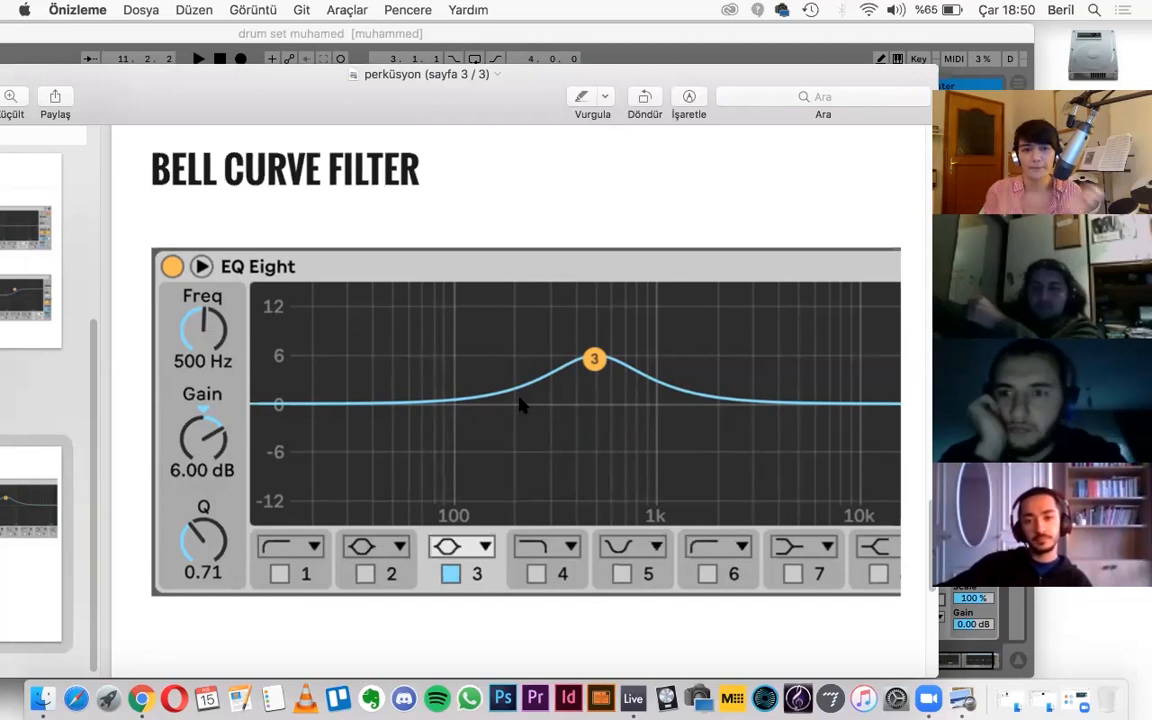
{"action": "double_click", "coordinate": [331, 79]}
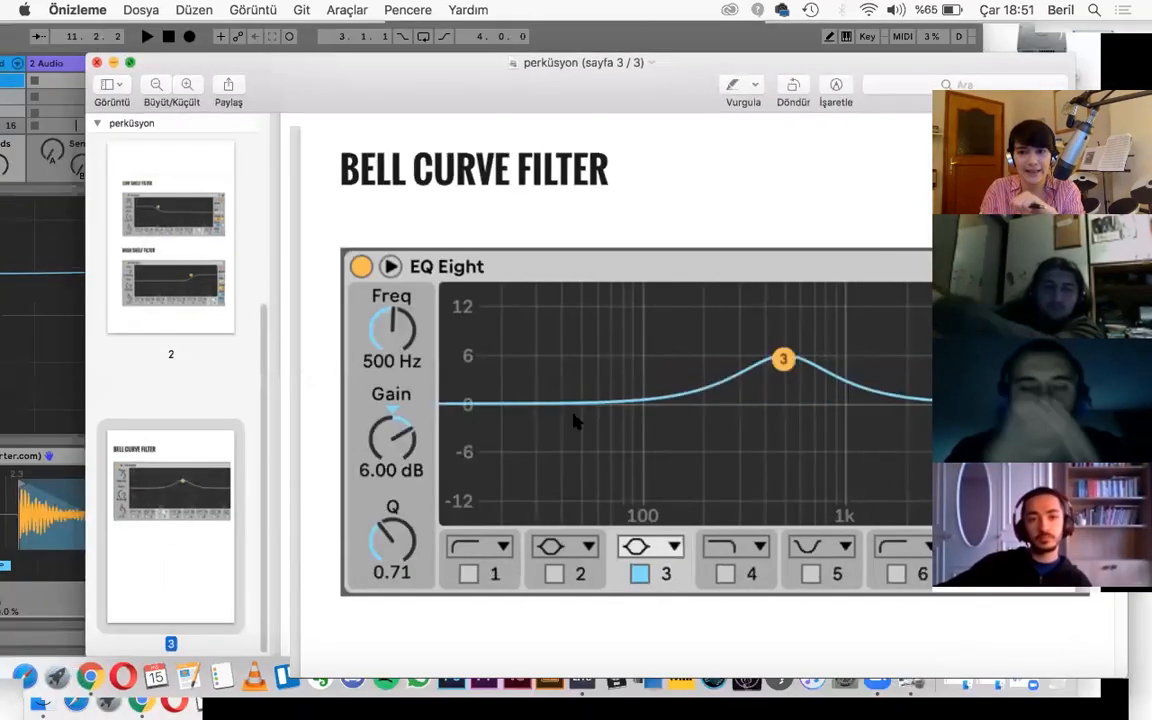
Step: Close the perküsyon document, switch back to Live, and reposition its window to show the browser and drum rack
{"action": "key", "text": "super+w"}
{"action": "left_click", "coordinate": [360, 345]}
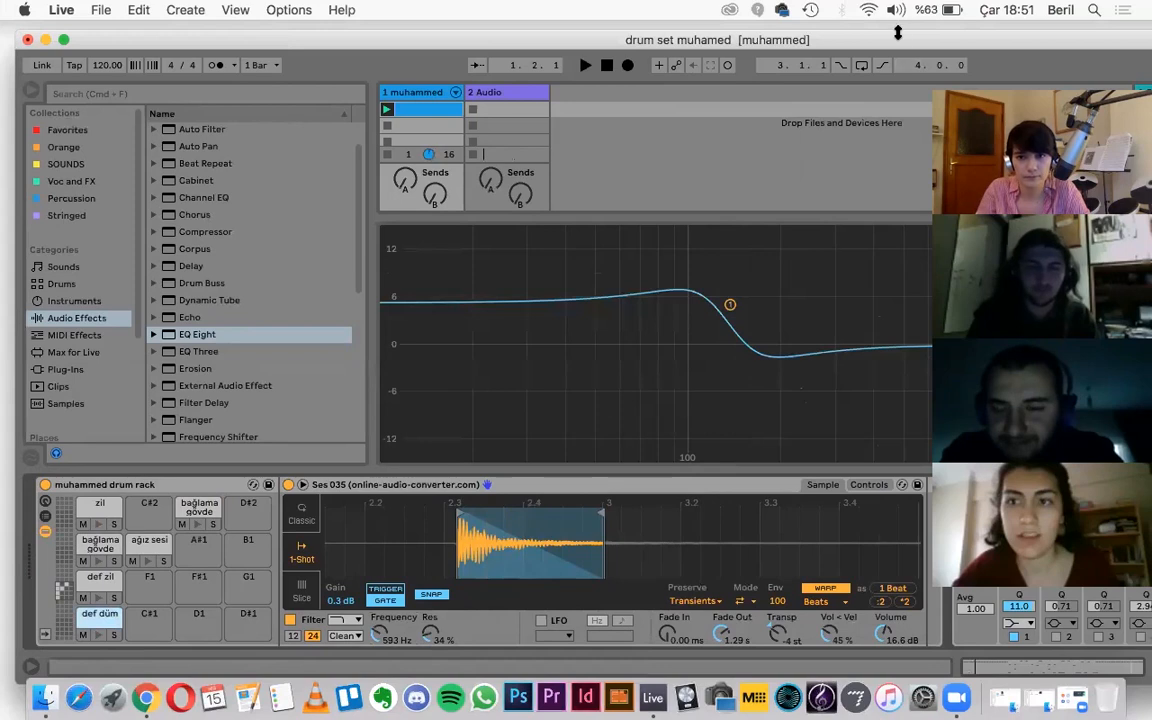
{"action": "left_click_drag", "start_coordinate": [694, 40], "coordinate": [514, 51]}
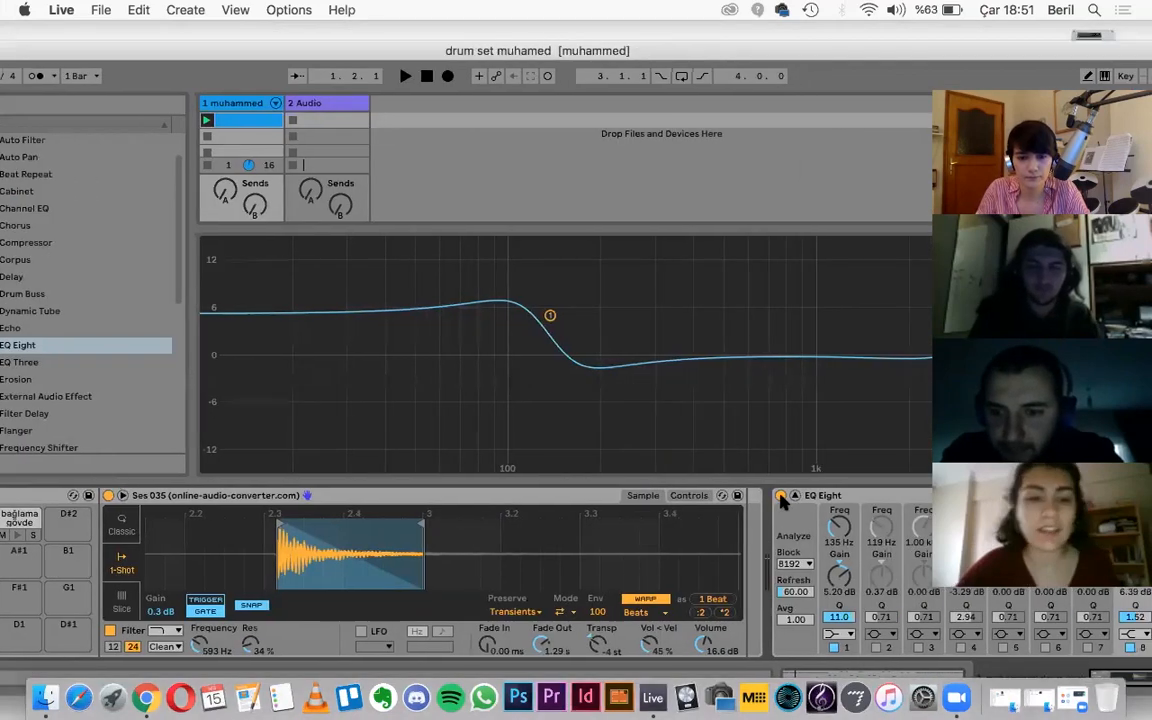
{"action": "left_click_drag", "start_coordinate": [797, 67], "coordinate": [983, 33]}
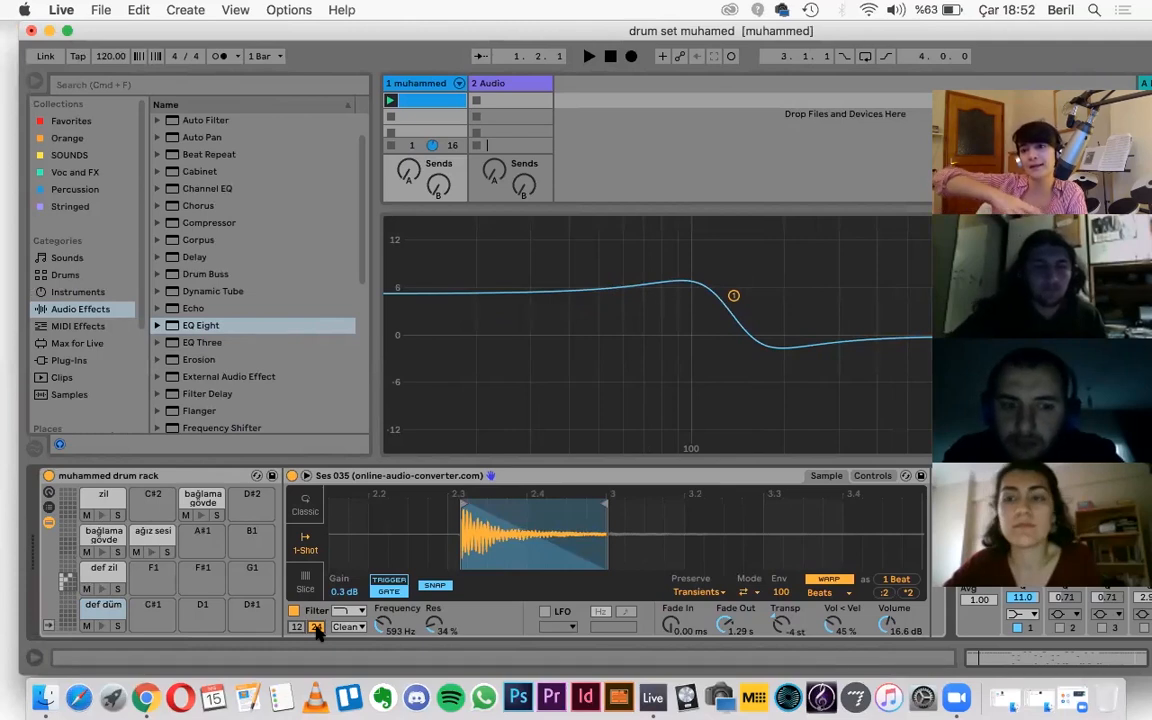
Step: Lower the def düm sampler's filter frequency to 534 Hz and expand the device to show its filter curve
{"action": "left_click", "coordinate": [345, 612]}
{"action": "left_click", "coordinate": [345, 618]}
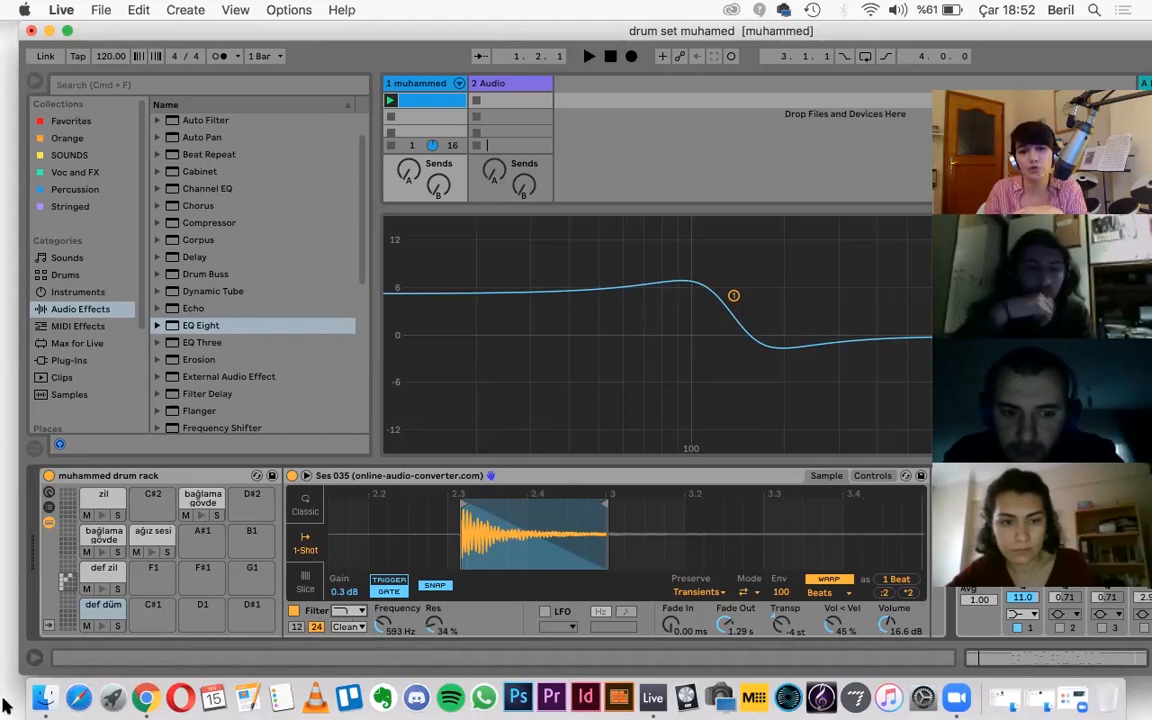
{"action": "left_click", "coordinate": [104, 627]}
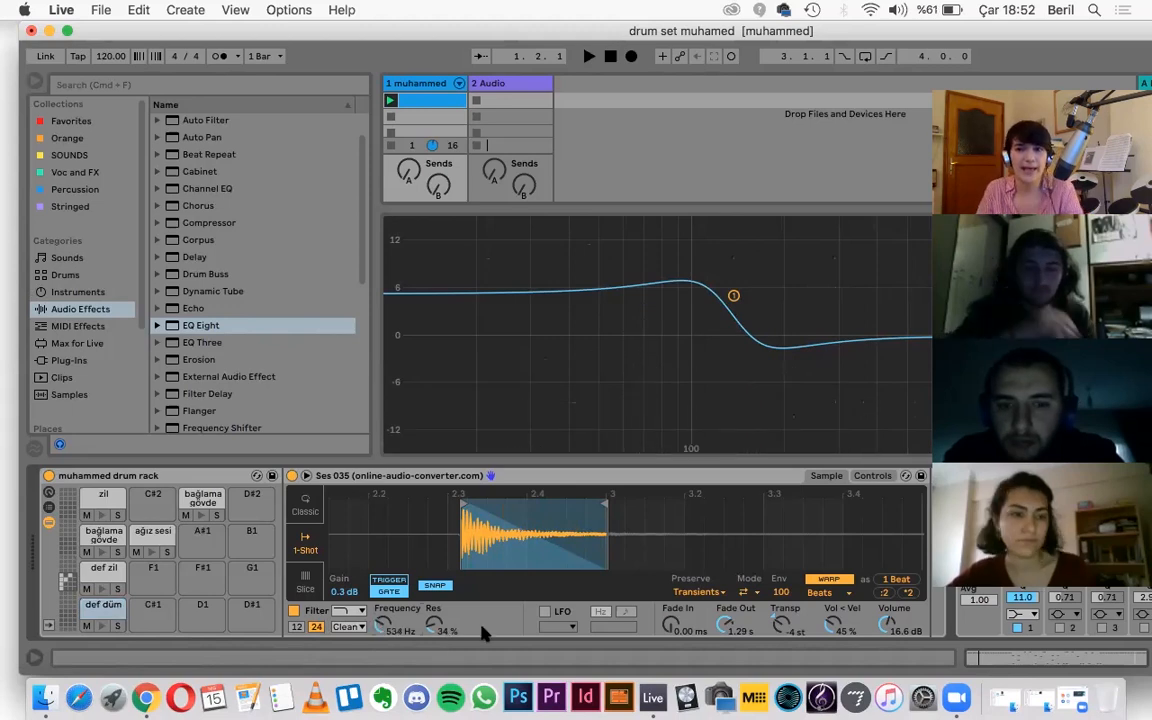
{"action": "scroll", "coordinate": [465, 625], "scroll_direction": "right", "scroll_amount": 2}
{"action": "scroll", "coordinate": [345, 545], "scroll_direction": "right", "scroll_amount": 3}
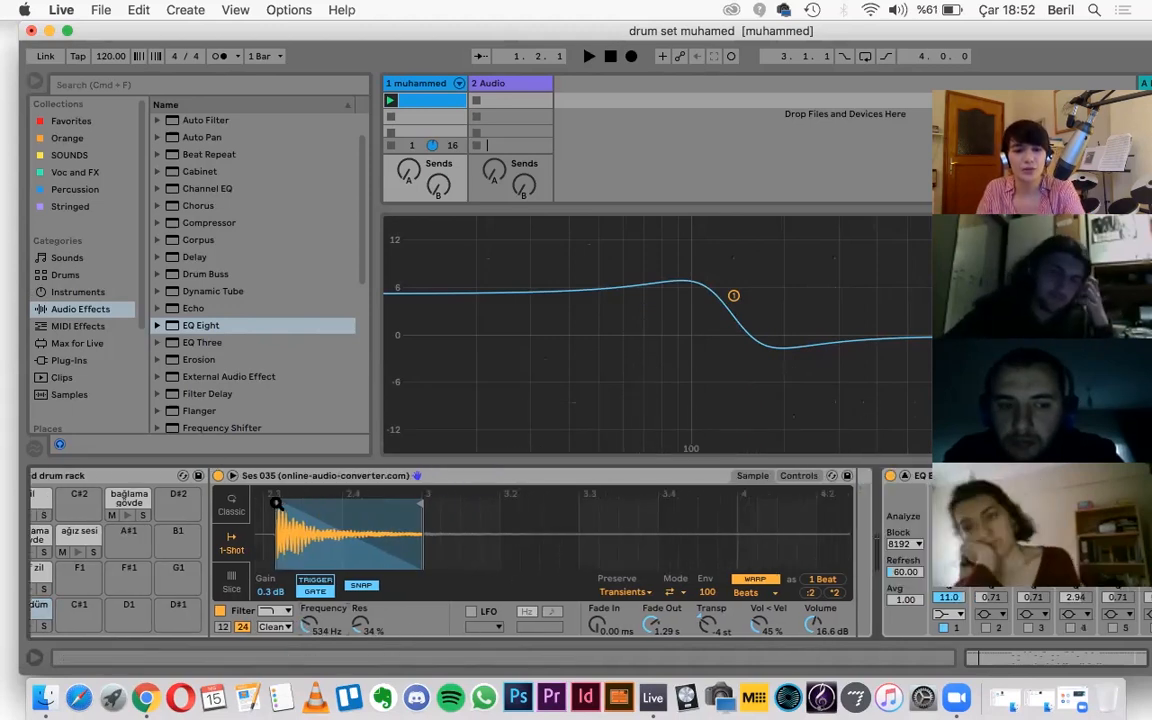
{"action": "scroll", "coordinate": [373, 564], "scroll_direction": "left", "scroll_amount": 9}
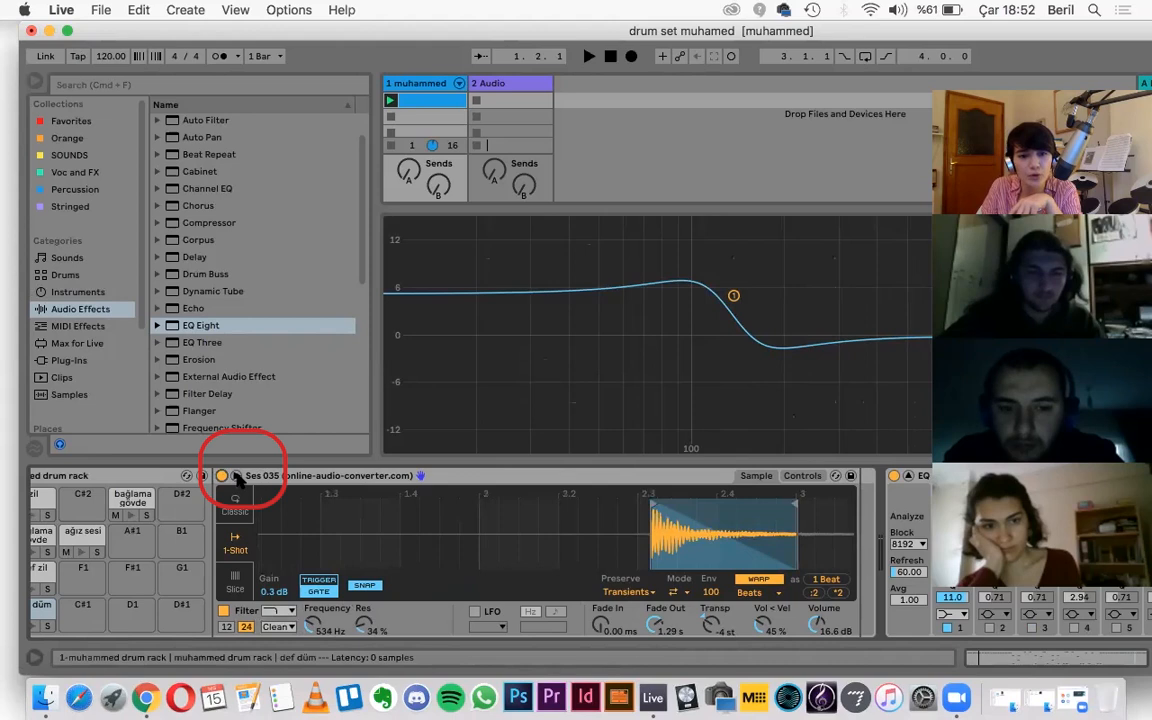
{"action": "left_click", "coordinate": [237, 477]}
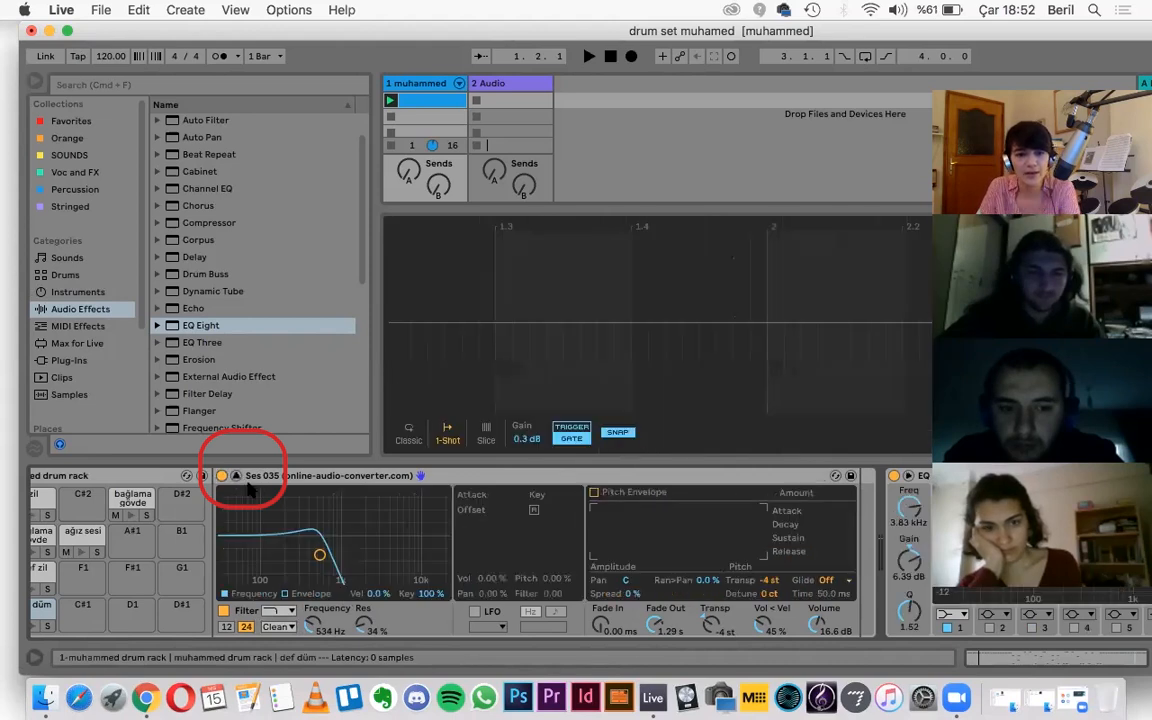
{"action": "scroll", "coordinate": [422, 547], "scroll_direction": "left", "scroll_amount": 3}
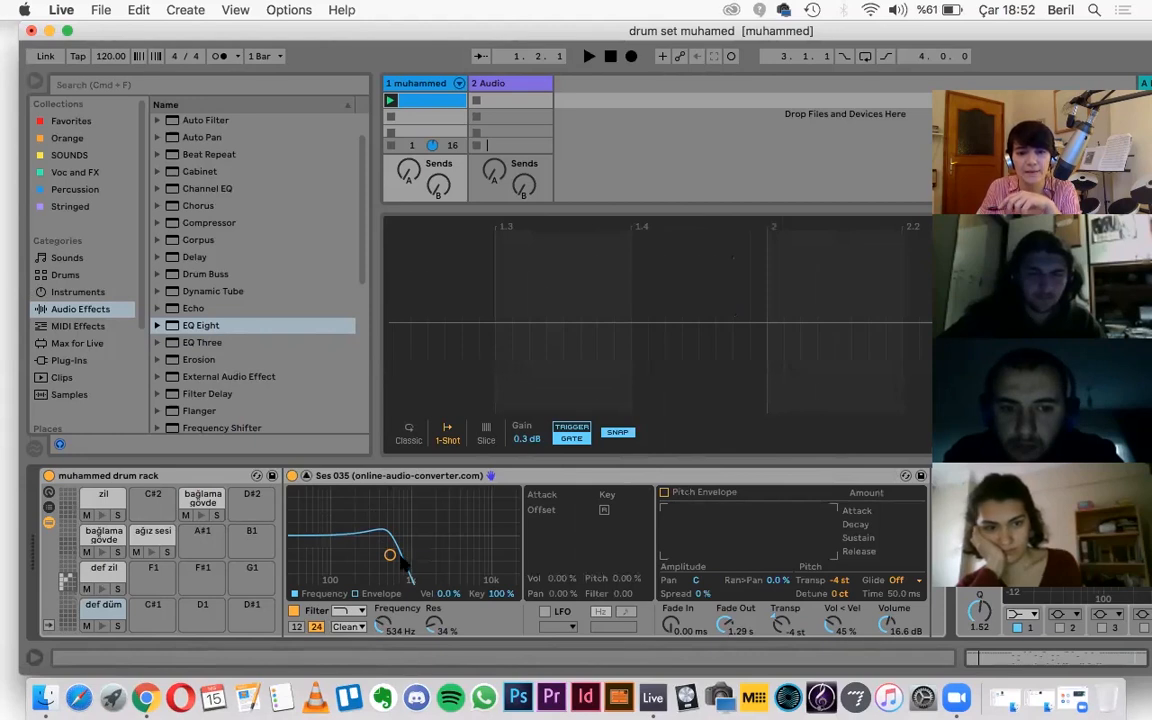
Step: Reshape def düm's filter curve, trying resonances of 50% and 81% before settling on 351 Hz and 28%
{"action": "left_click_drag", "start_coordinate": [405, 567], "coordinate": [390, 553]}
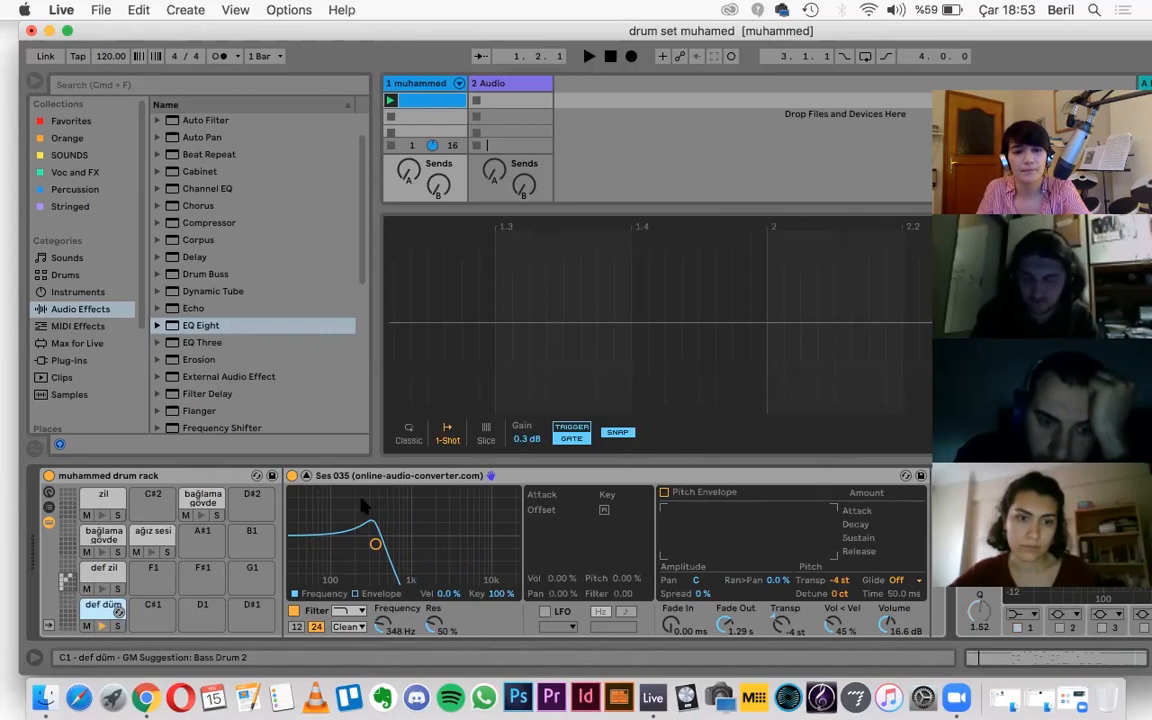
{"action": "left_click_drag", "start_coordinate": [375, 543], "coordinate": [368, 533]}
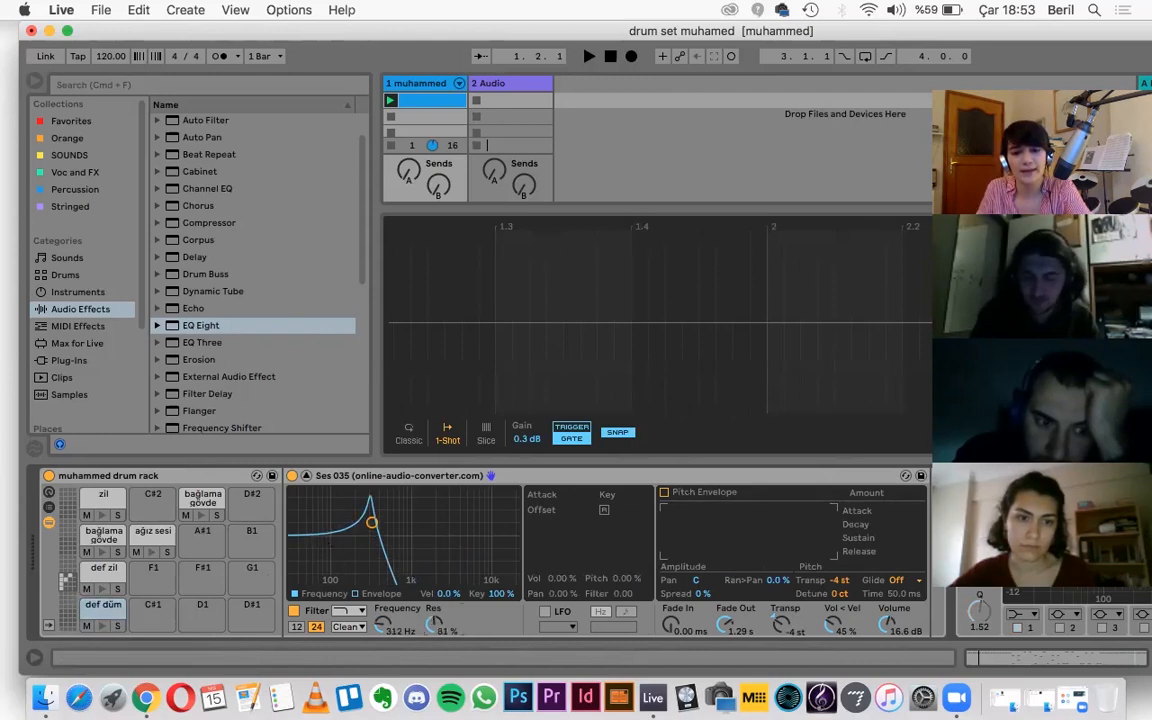
{"action": "left_click_drag", "start_coordinate": [371, 533], "coordinate": [371, 562]}
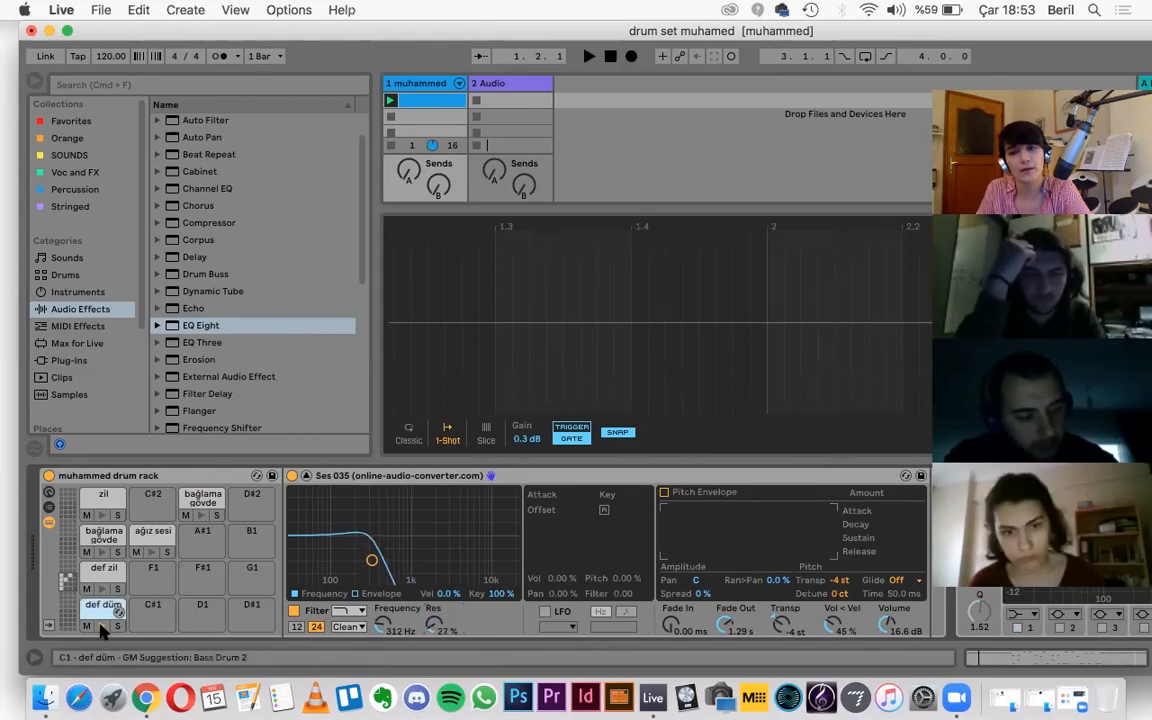
{"action": "left_click_drag", "start_coordinate": [371, 558], "coordinate": [371, 559]}
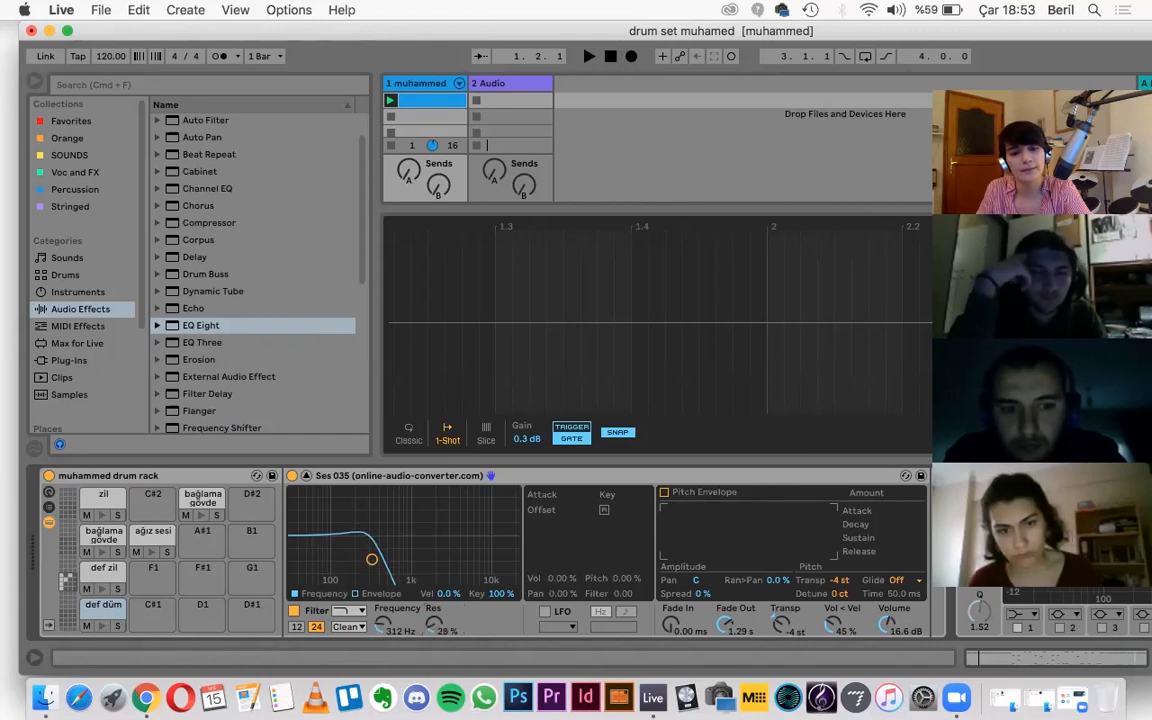
{"action": "left_click_drag", "start_coordinate": [398, 627], "coordinate": [398, 627]}
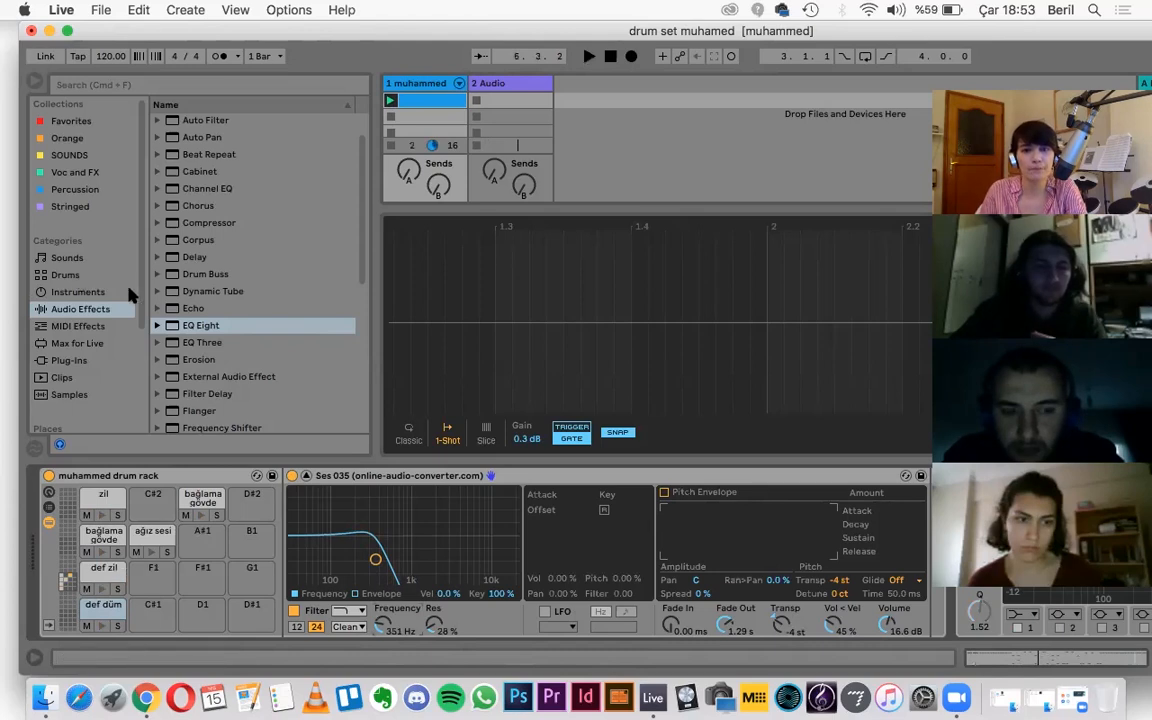
Step: Close the Live set window and go back from its project folder in Finder
{"action": "left_click", "coordinate": [29, 33]}
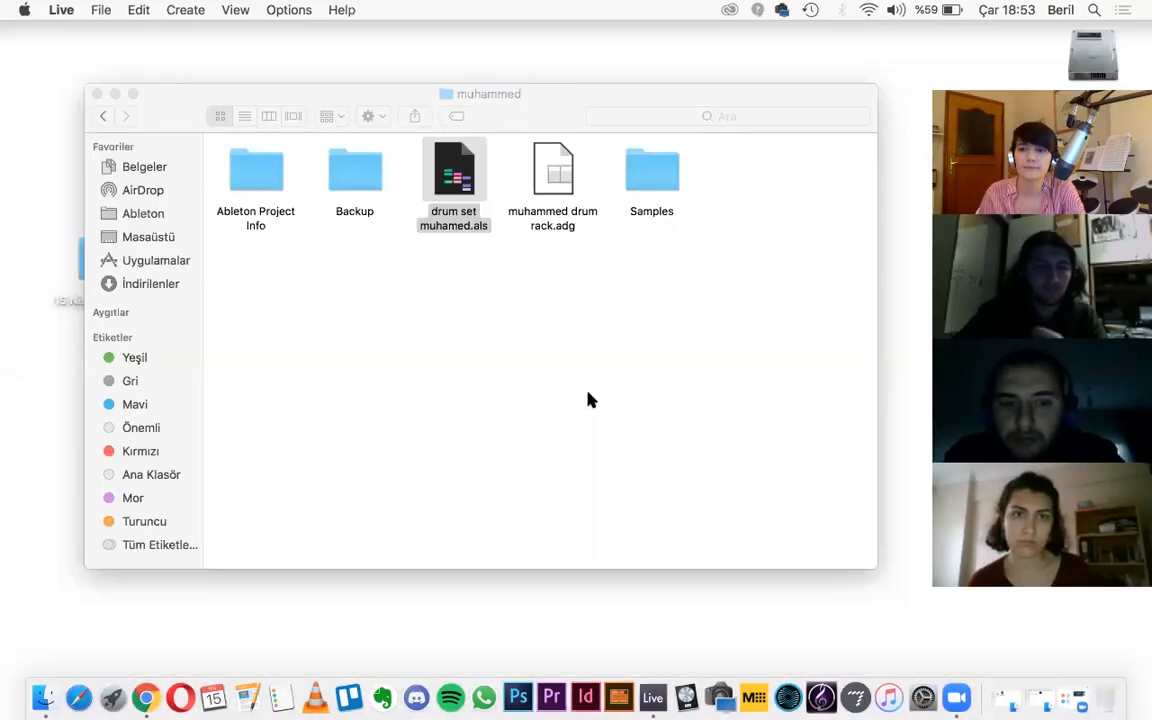
{"action": "left_click", "coordinate": [101, 117]}
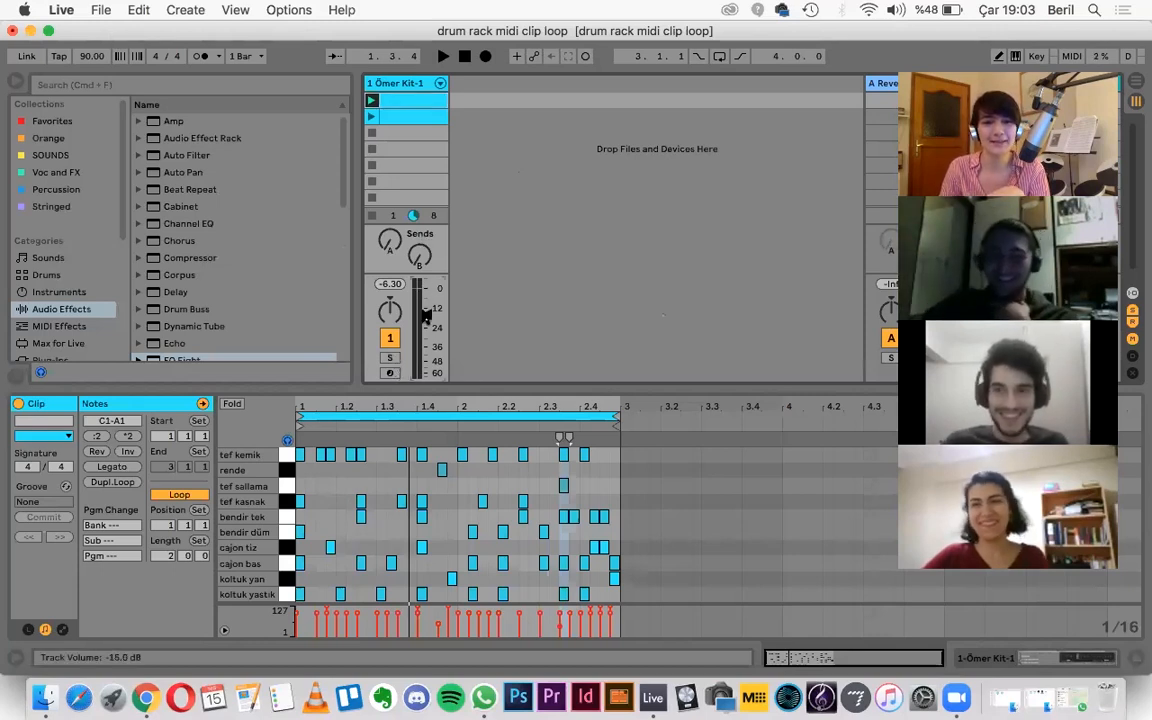
Step: Launch the first and second MIDI clips of the drum kit track in turn while adjusting the track volume
{"action": "left_click", "coordinate": [371, 101]}
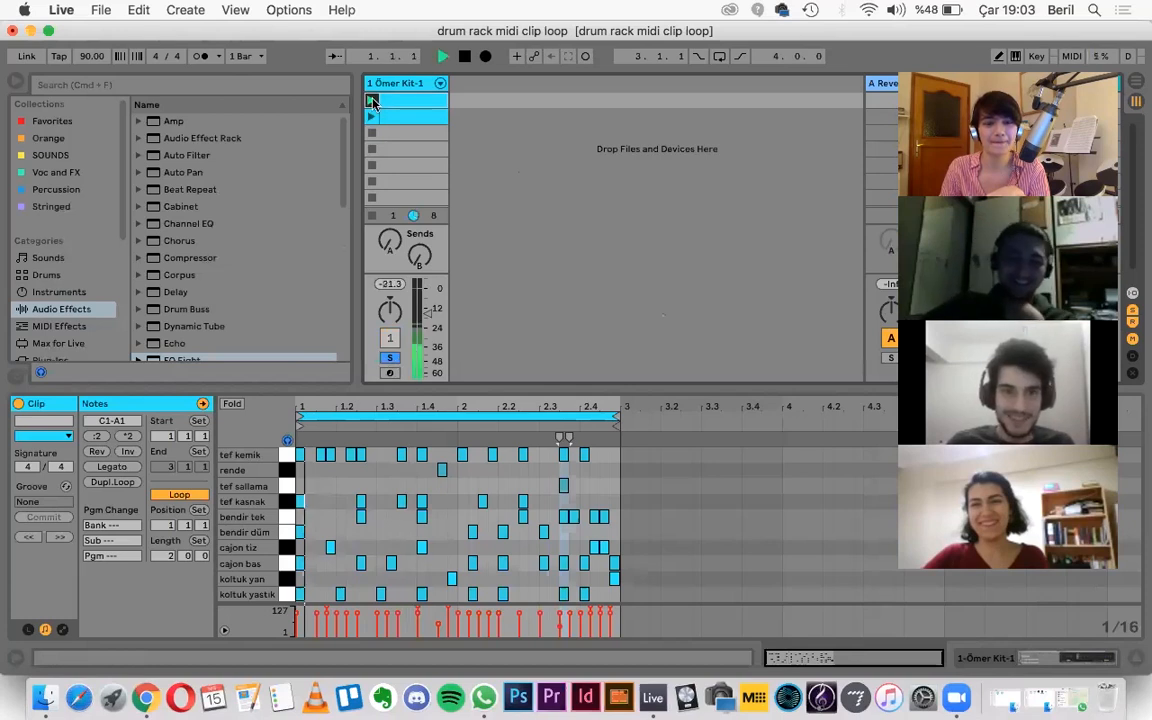
{"action": "left_click_drag", "start_coordinate": [427, 308], "coordinate": [425, 312]}
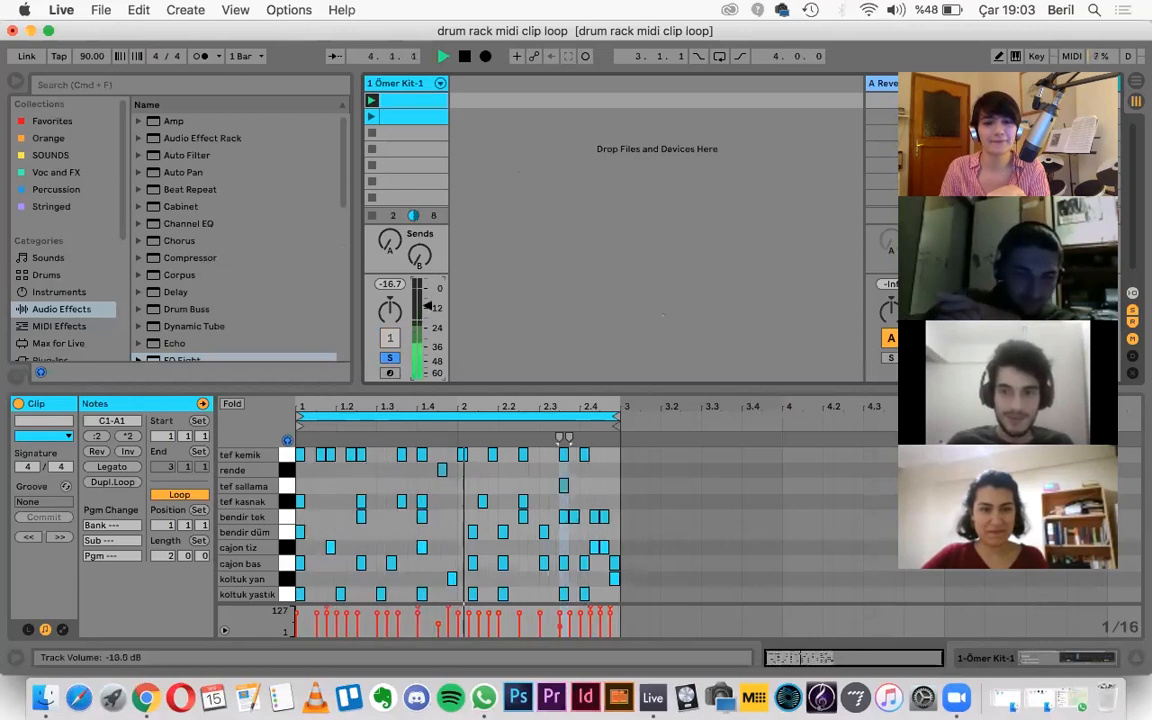
{"action": "left_click", "coordinate": [372, 117]}
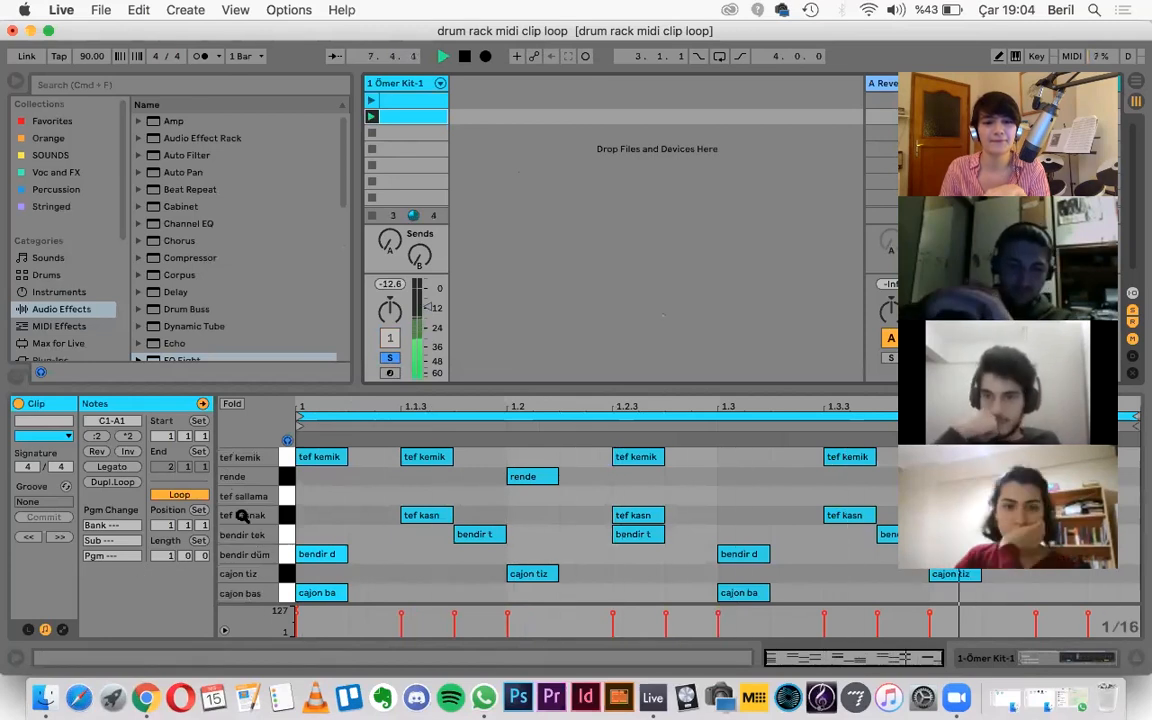
{"action": "scroll", "coordinate": [245, 497], "scroll_direction": "down", "scroll_amount": 2}
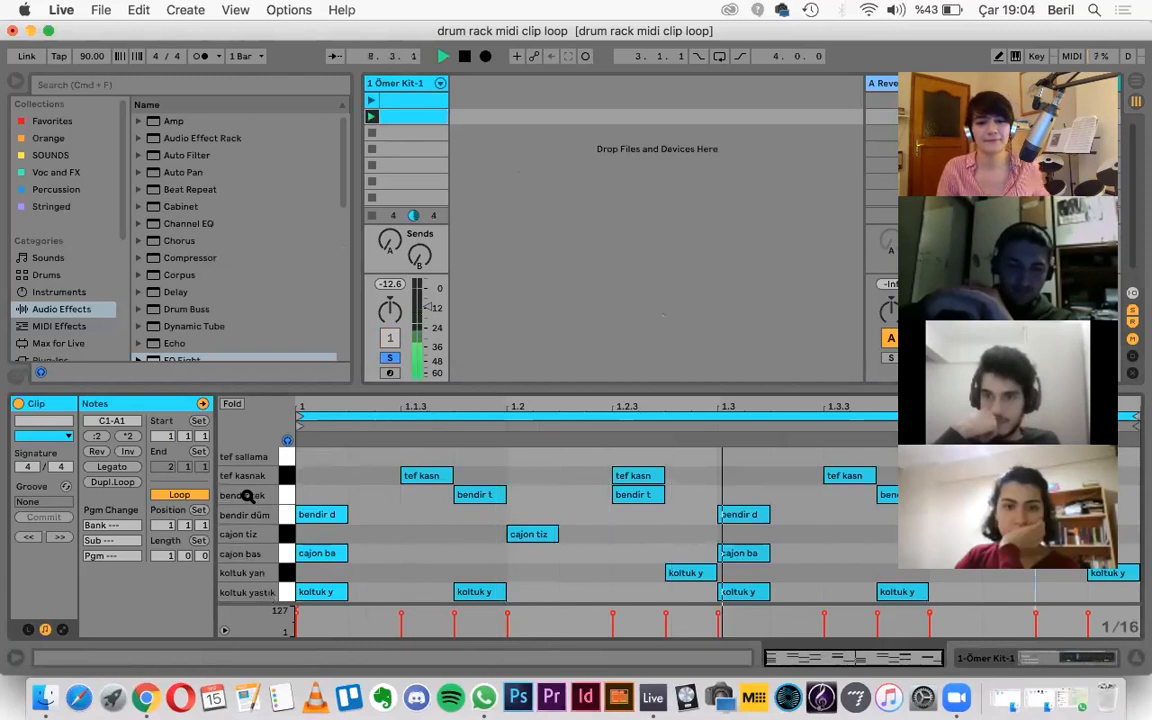
Step: Show the drum kit track's devices and insert EQ Eight directly after the bendir düm sampler, inside the pad's chain
{"action": "double_click", "coordinate": [393, 84]}
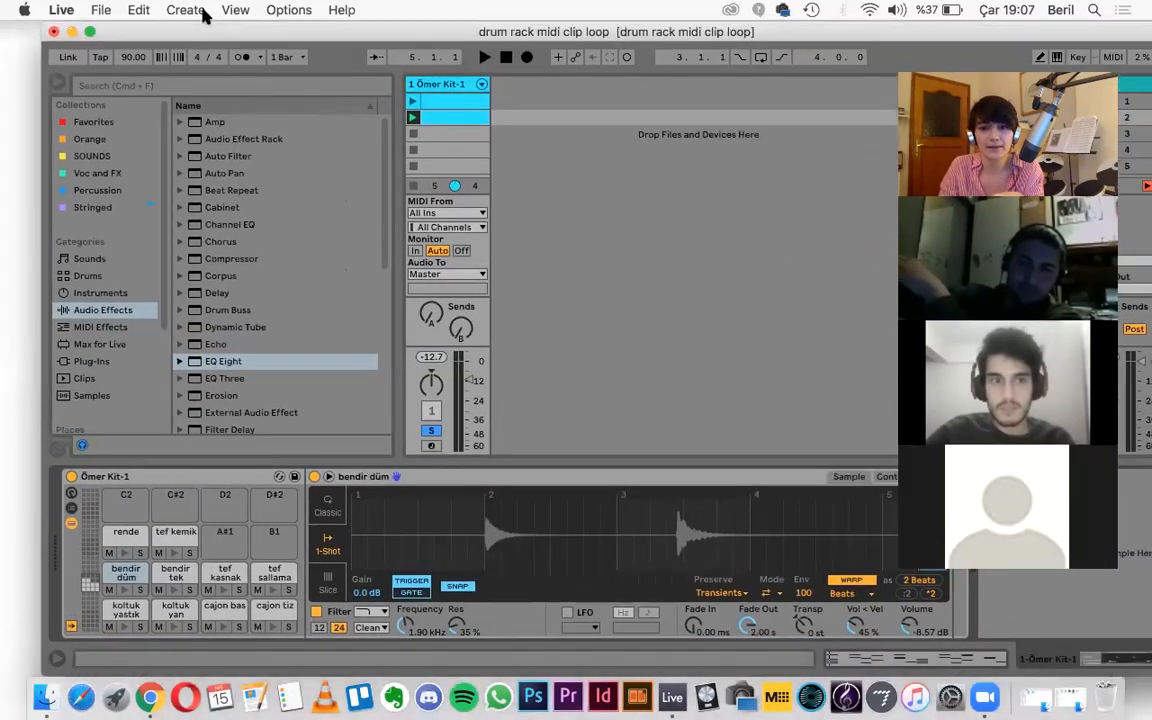
{"action": "left_click_drag", "start_coordinate": [95, 3], "coordinate": [77, 8]}
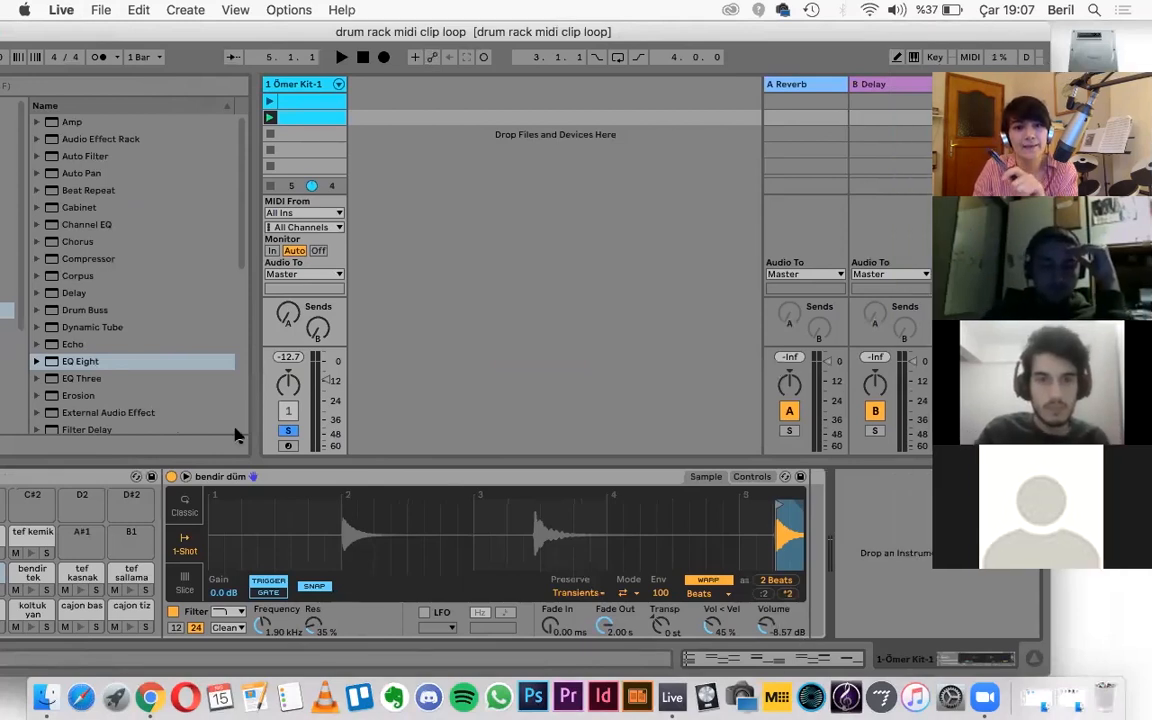
{"action": "left_click", "coordinate": [73, 364]}
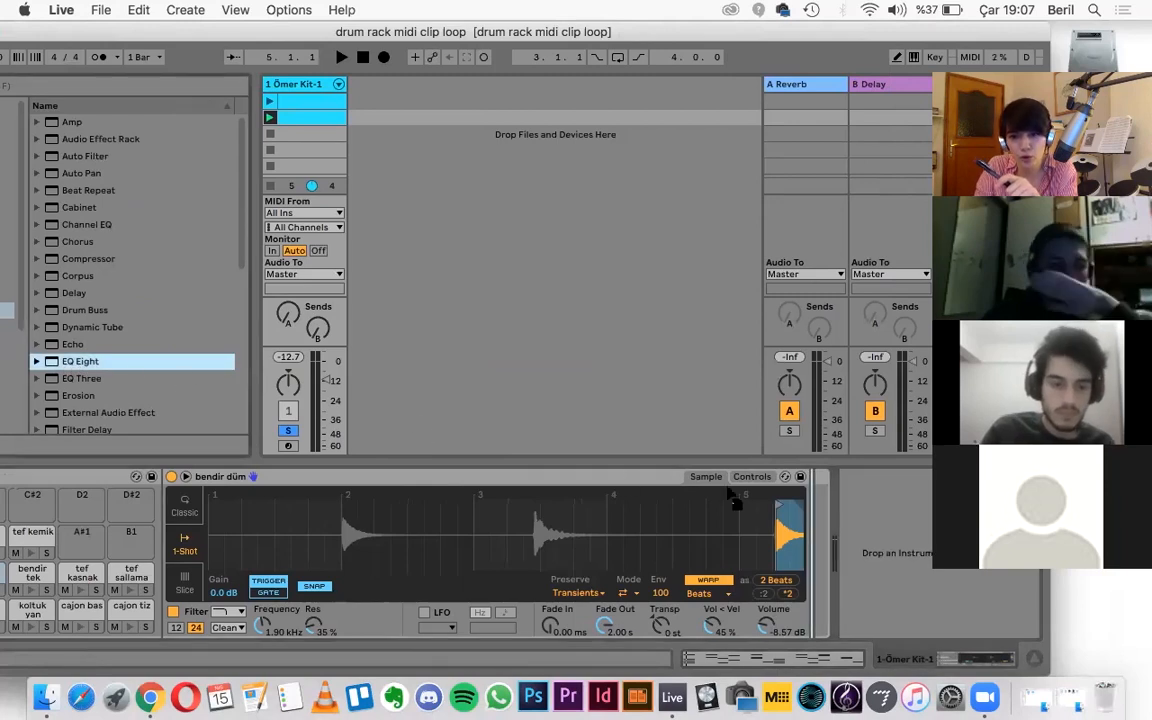
{"action": "left_click_drag", "start_coordinate": [825, 515], "coordinate": [915, 520]}
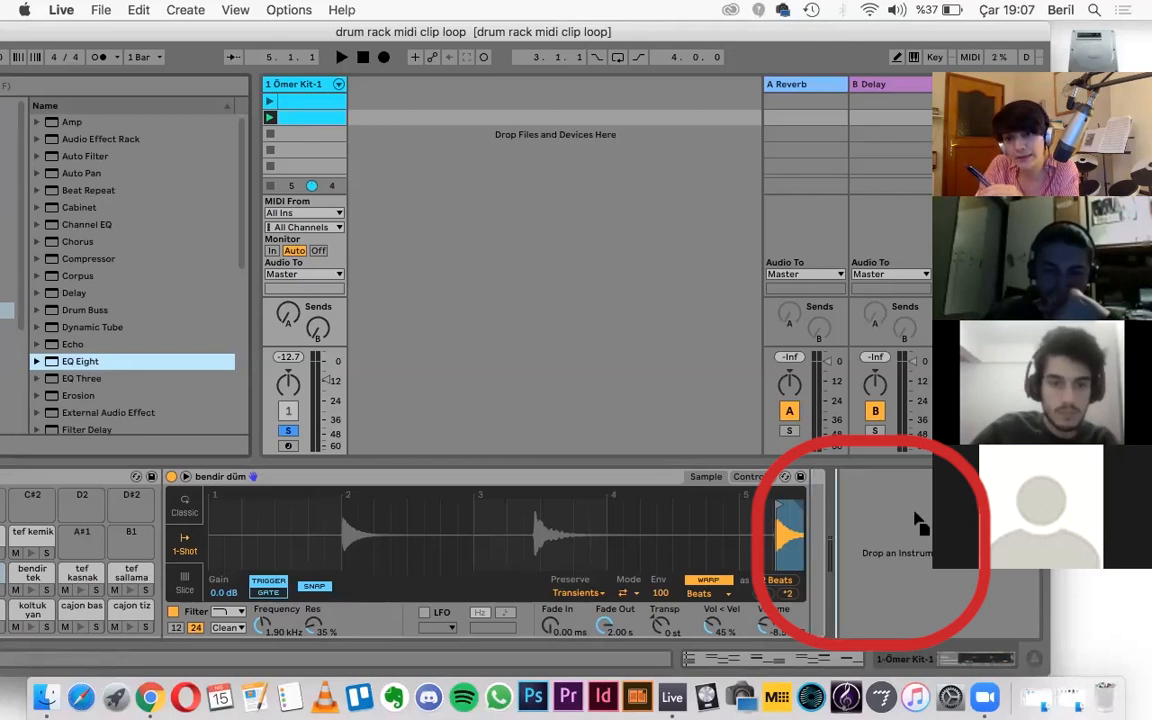
{"action": "left_click_drag", "start_coordinate": [815, 511], "coordinate": [806, 512]}
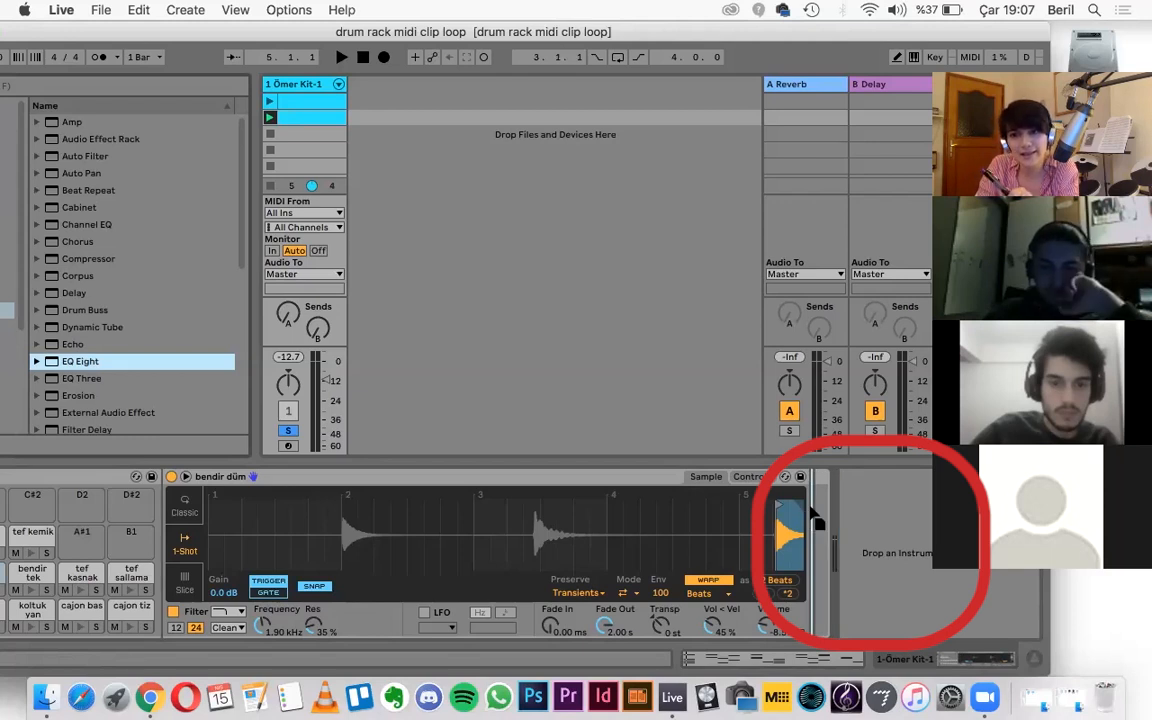
{"action": "left_click_drag", "start_coordinate": [814, 520], "coordinate": [882, 526]}
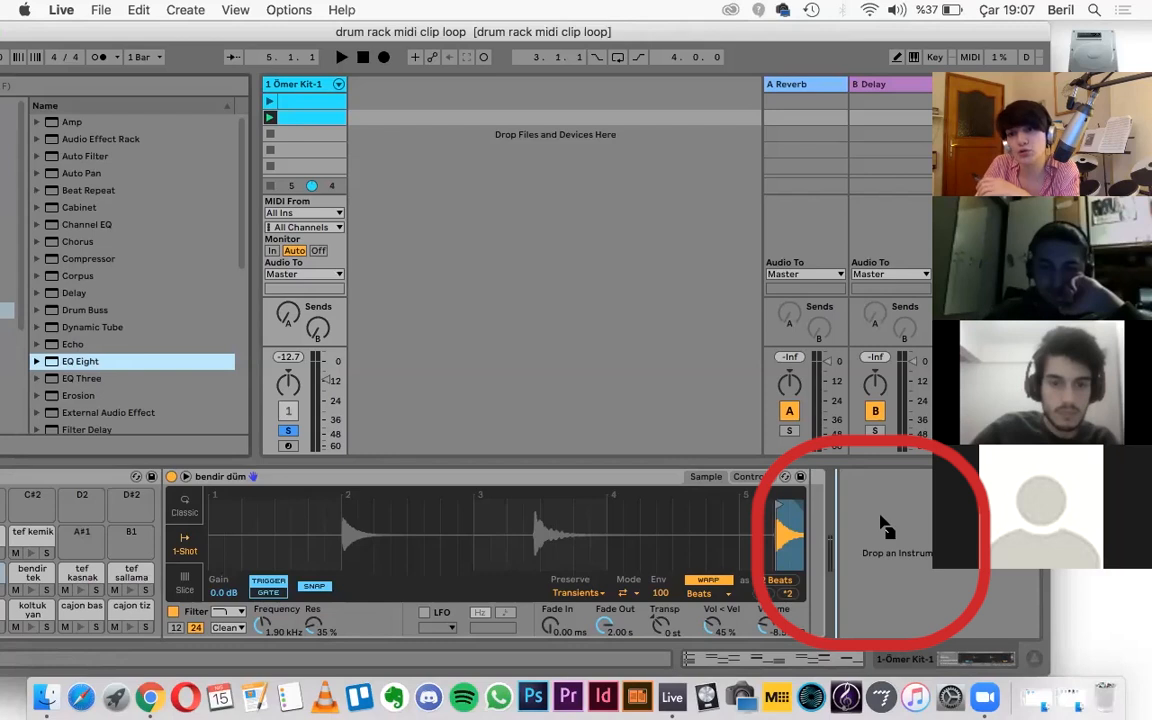
{"action": "mouse_move", "coordinate": [818, 535]}
{"action": "left_mouse_down"}
{"action": "mouse_move", "coordinate": [795, 530]}
{"action": "mouse_move", "coordinate": [813, 530]}
{"action": "left_mouse_up"}
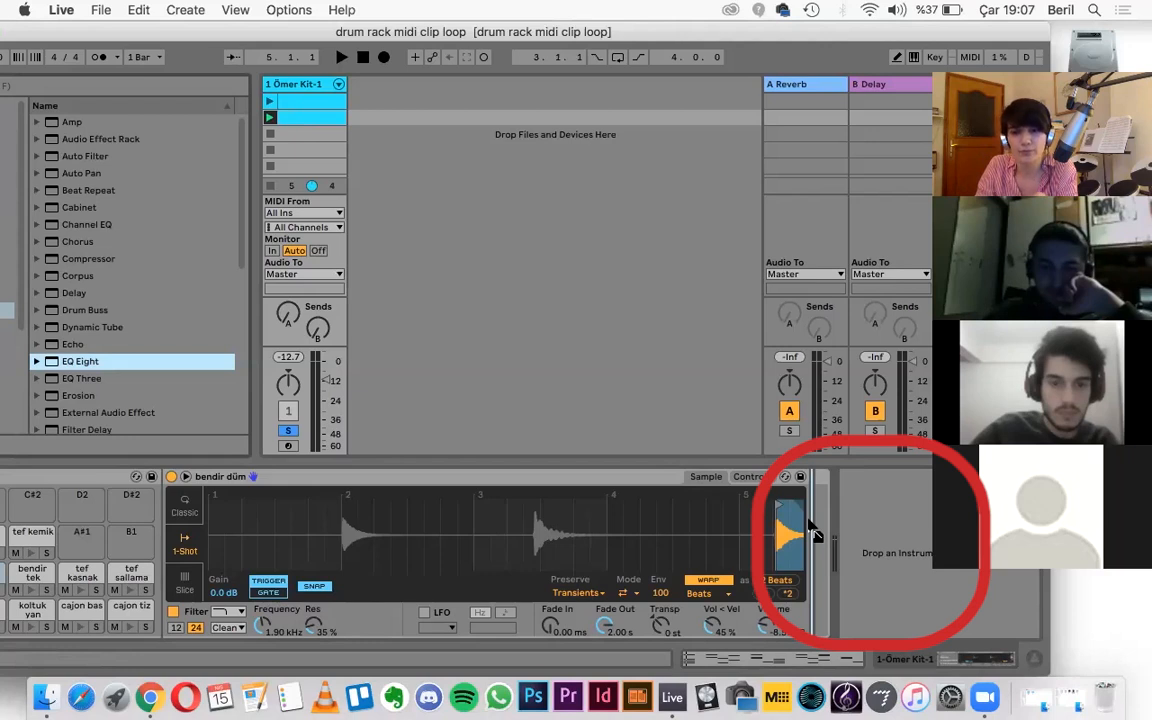
{"action": "left_click_drag", "start_coordinate": [806, 520], "coordinate": [810, 524]}
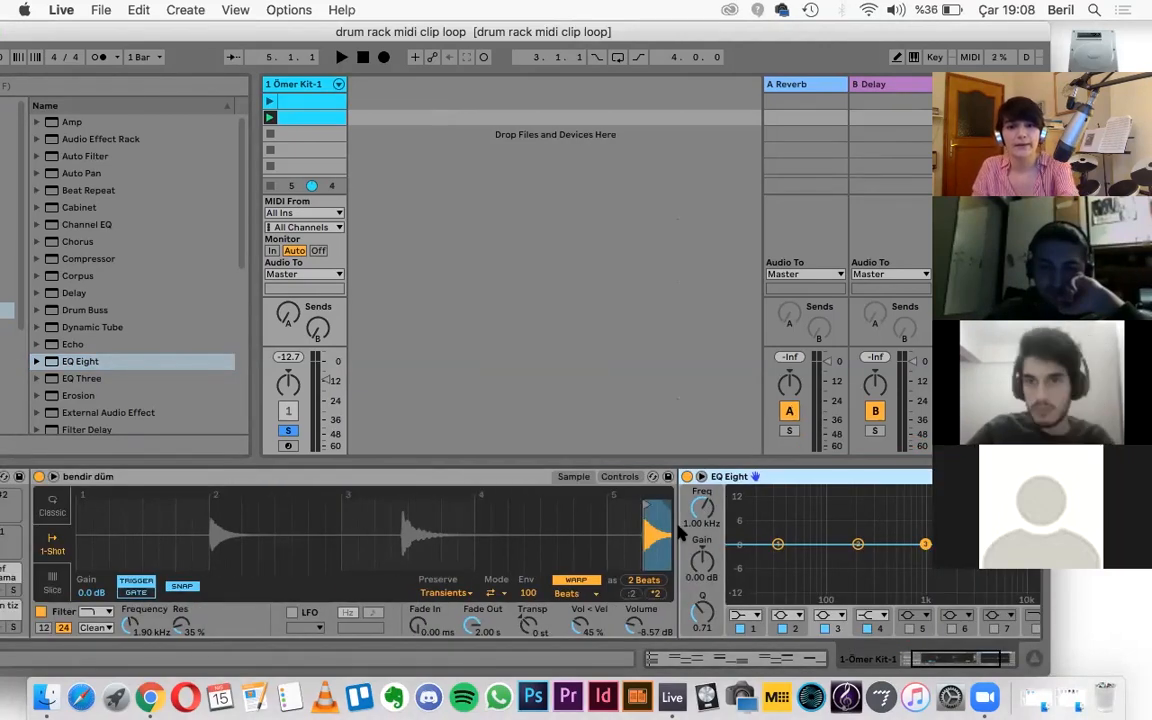
Step: Play the drum kit track's second clip and inspect bendir düm's EQ Eight and the rack's pads
{"action": "scroll", "coordinate": [678, 535], "scroll_direction": "right", "scroll_amount": 5}
{"action": "scroll", "coordinate": [681, 532], "scroll_direction": "right", "scroll_amount": 1}
{"action": "left_click_drag", "start_coordinate": [765, 35], "coordinate": [1043, 38]}
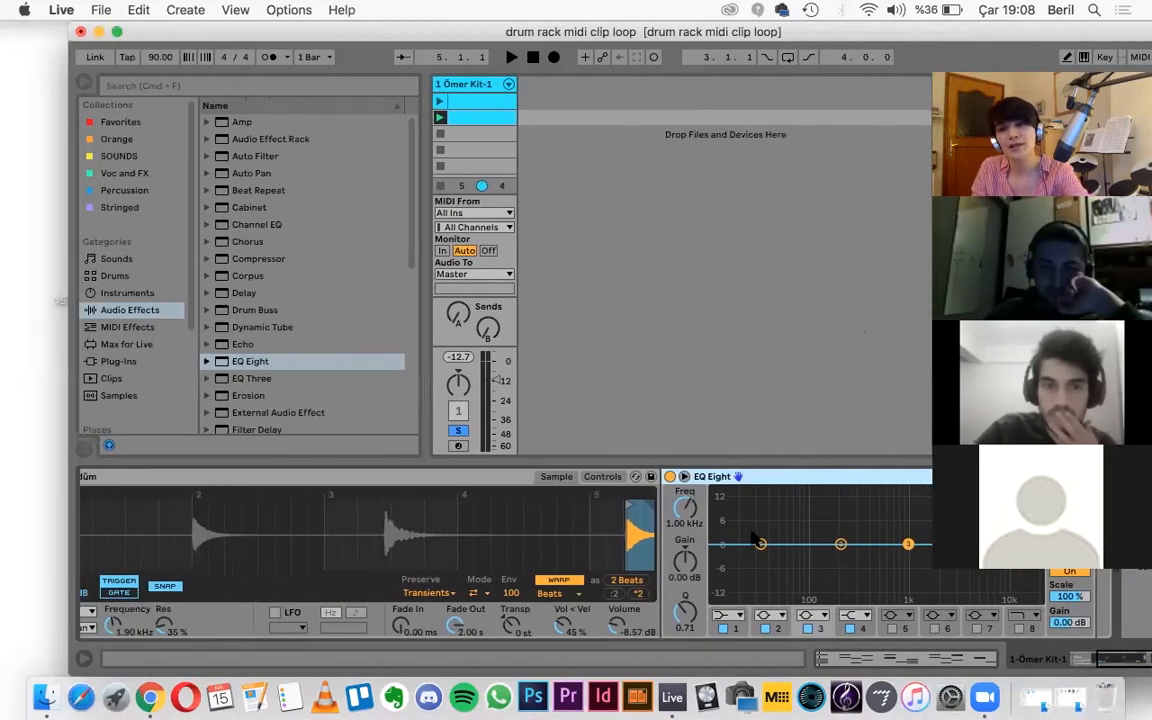
{"action": "scroll", "coordinate": [745, 565], "scroll_direction": "left", "scroll_amount": 5}
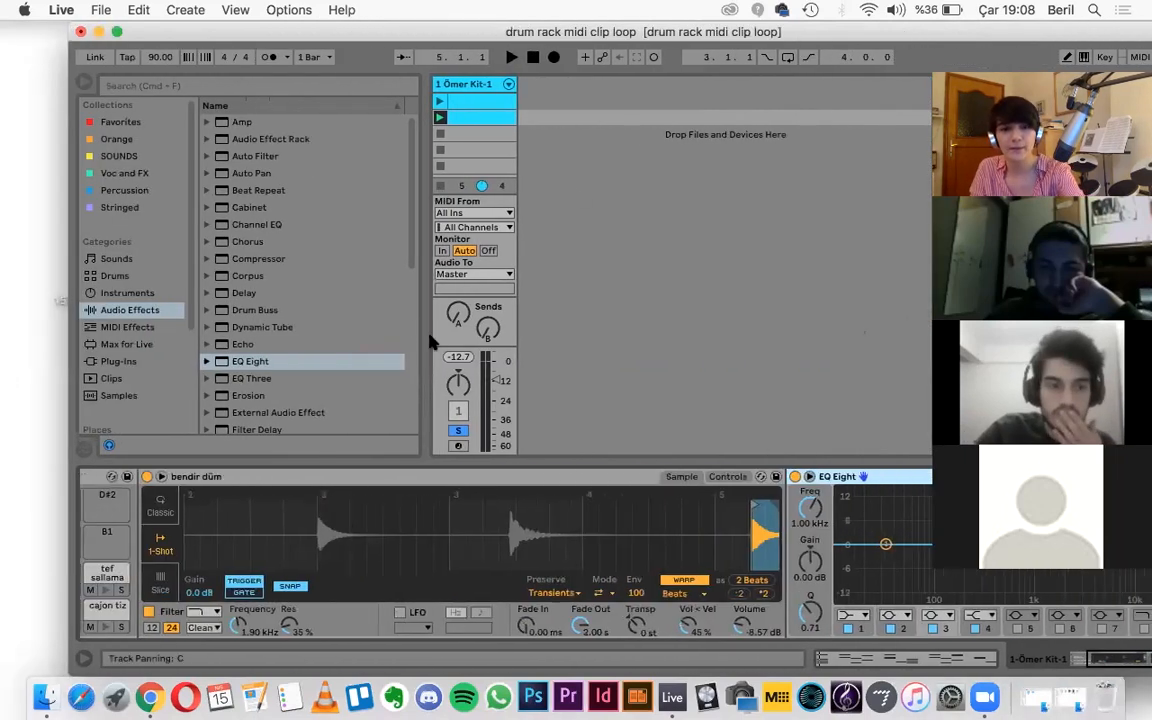
{"action": "left_click", "coordinate": [440, 119]}
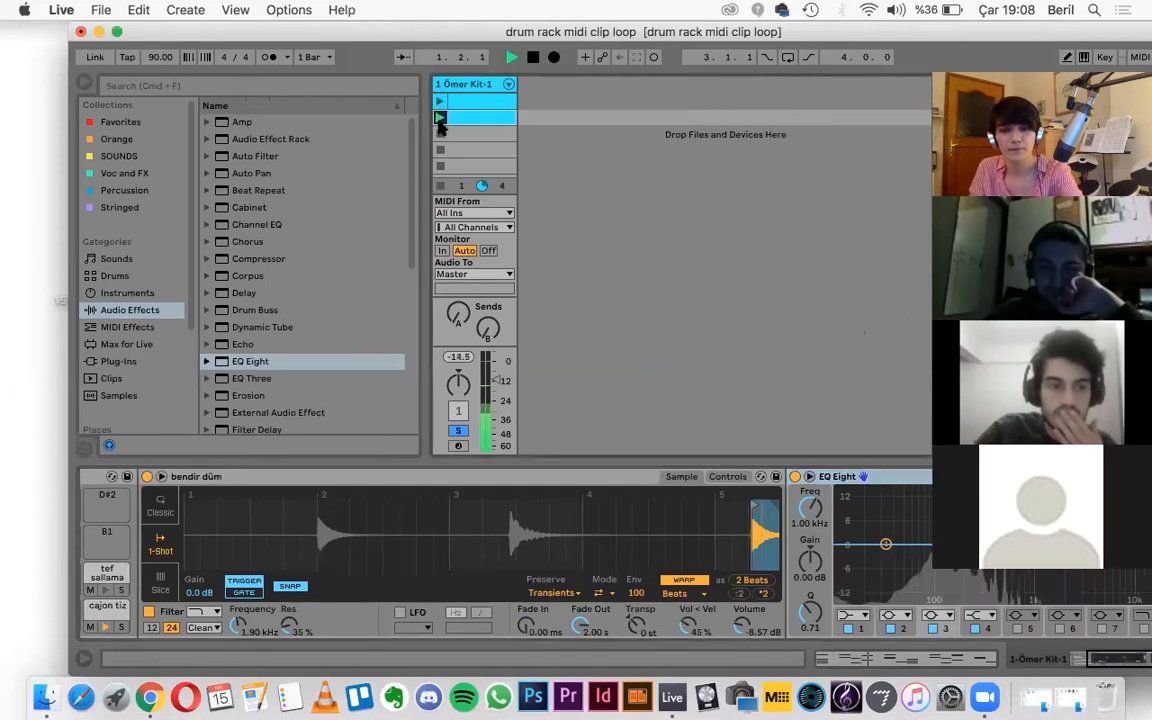
{"action": "scroll", "coordinate": [249, 561], "scroll_direction": "left", "scroll_amount": 3}
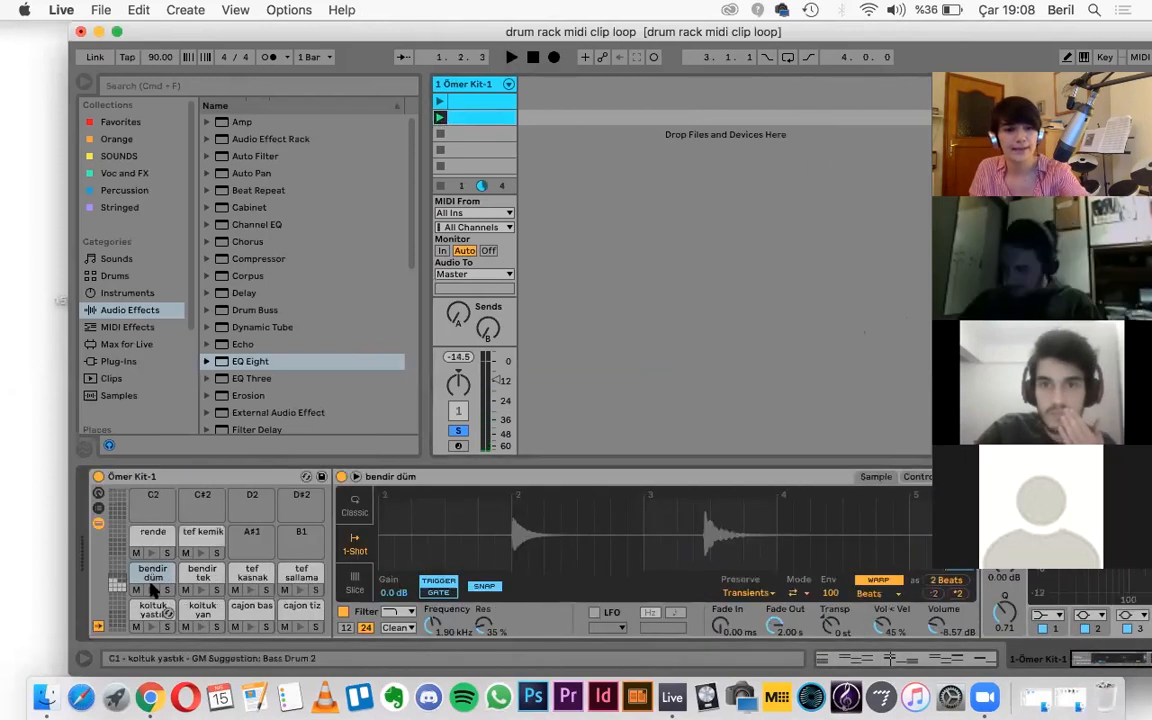
Step: Select the rende pad and insert EQ Eight directly after its sampler, inside the pad's chain
{"action": "left_click", "coordinate": [163, 536]}
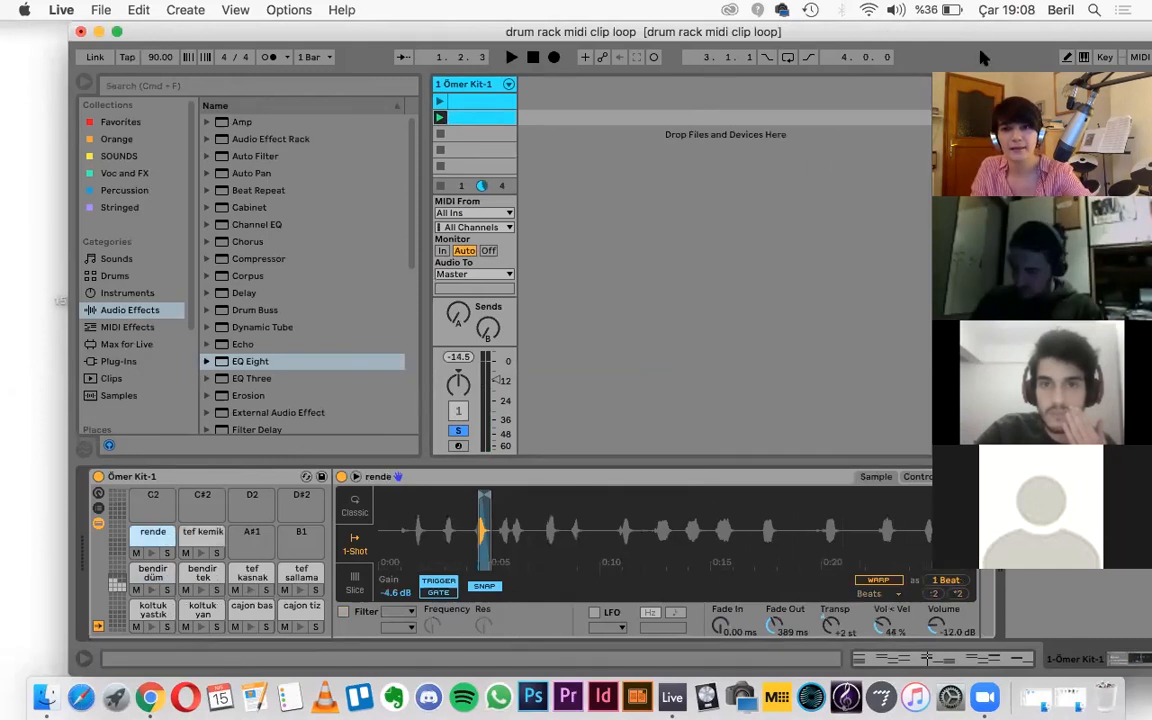
{"action": "left_click_drag", "start_coordinate": [977, 39], "coordinate": [835, 57]}
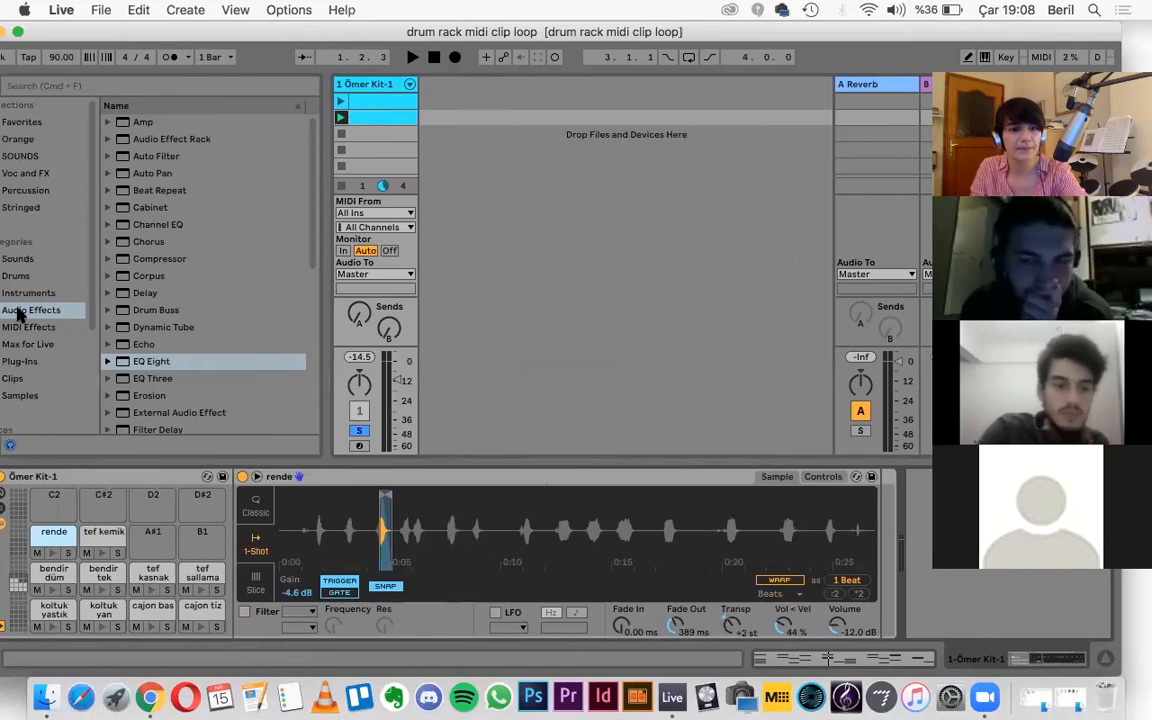
{"action": "left_click", "coordinate": [165, 366]}
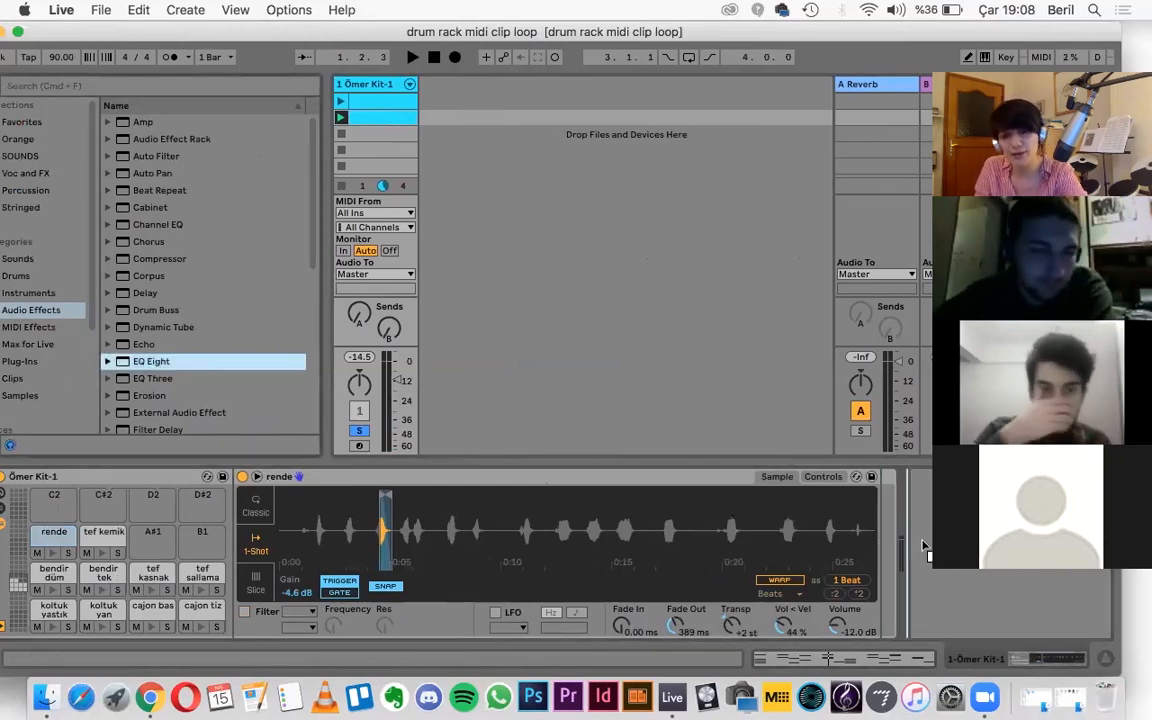
{"action": "key", "text": "Return"}
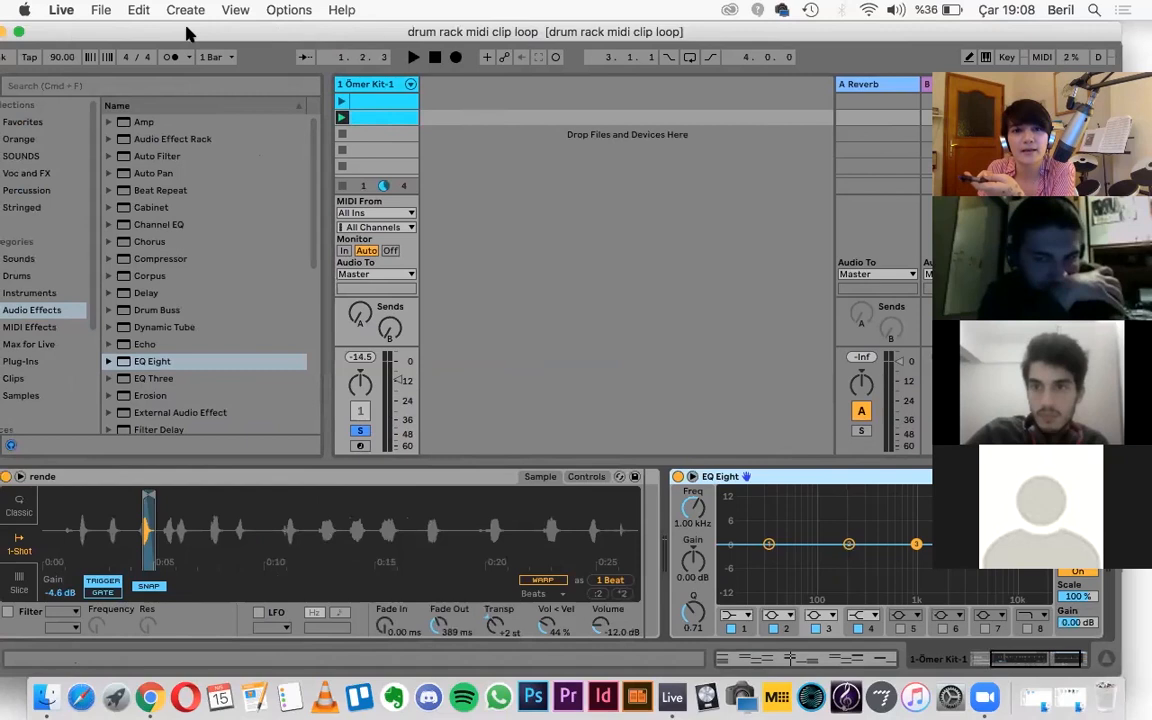
Step: Show the bendir düm pad's chain and compare its own EQ Eight with the EQ Eight placed after the whole drum rack
{"action": "left_click_drag", "start_coordinate": [313, 32], "coordinate": [425, 34]}
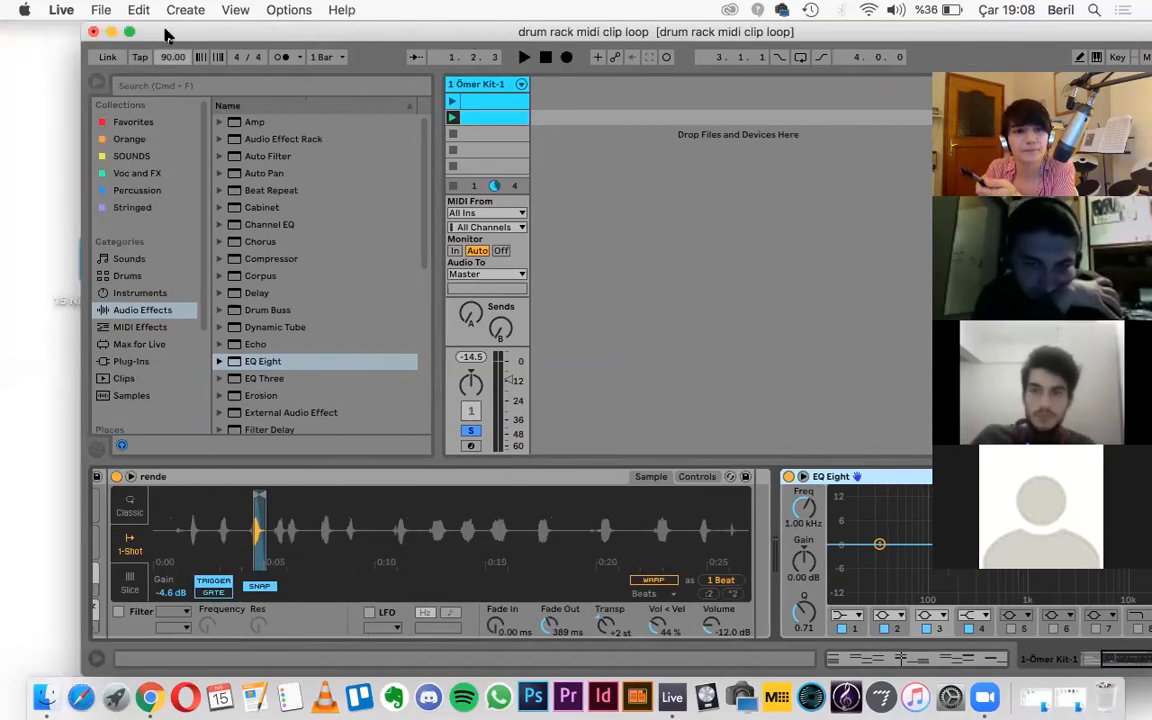
{"action": "left_click_drag", "start_coordinate": [166, 35], "coordinate": [180, 35]}
{"action": "scroll", "coordinate": [248, 592], "scroll_direction": "left", "scroll_amount": 5}
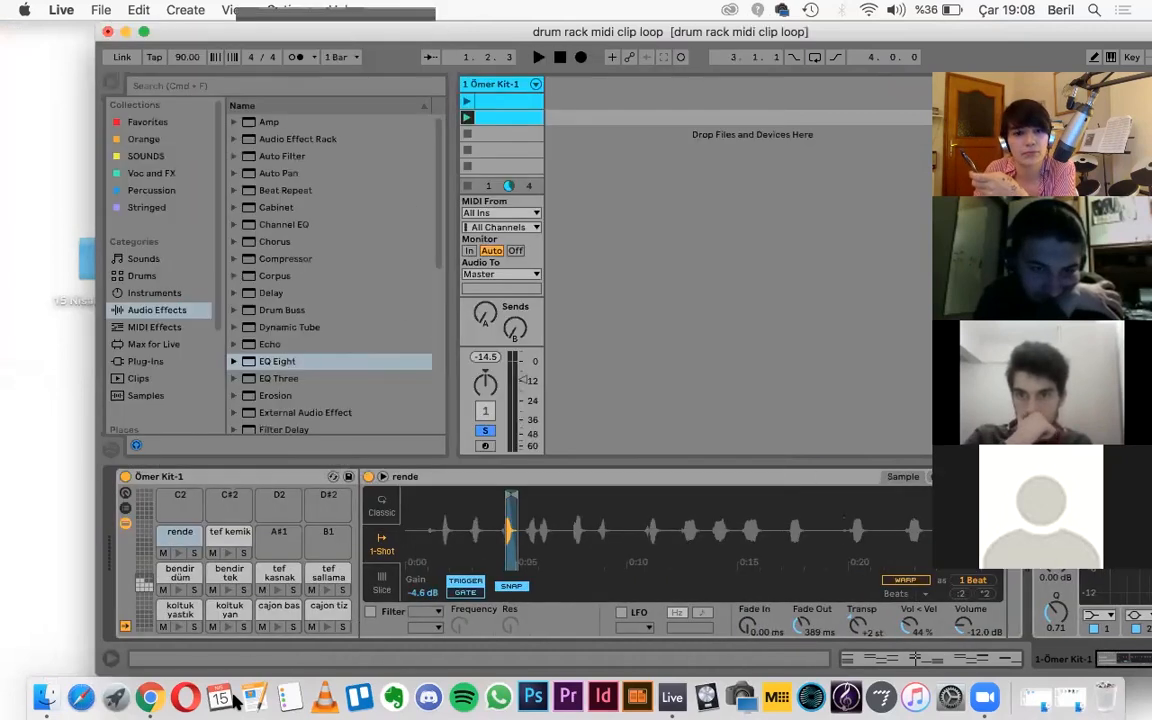
{"action": "left_click", "coordinate": [181, 573]}
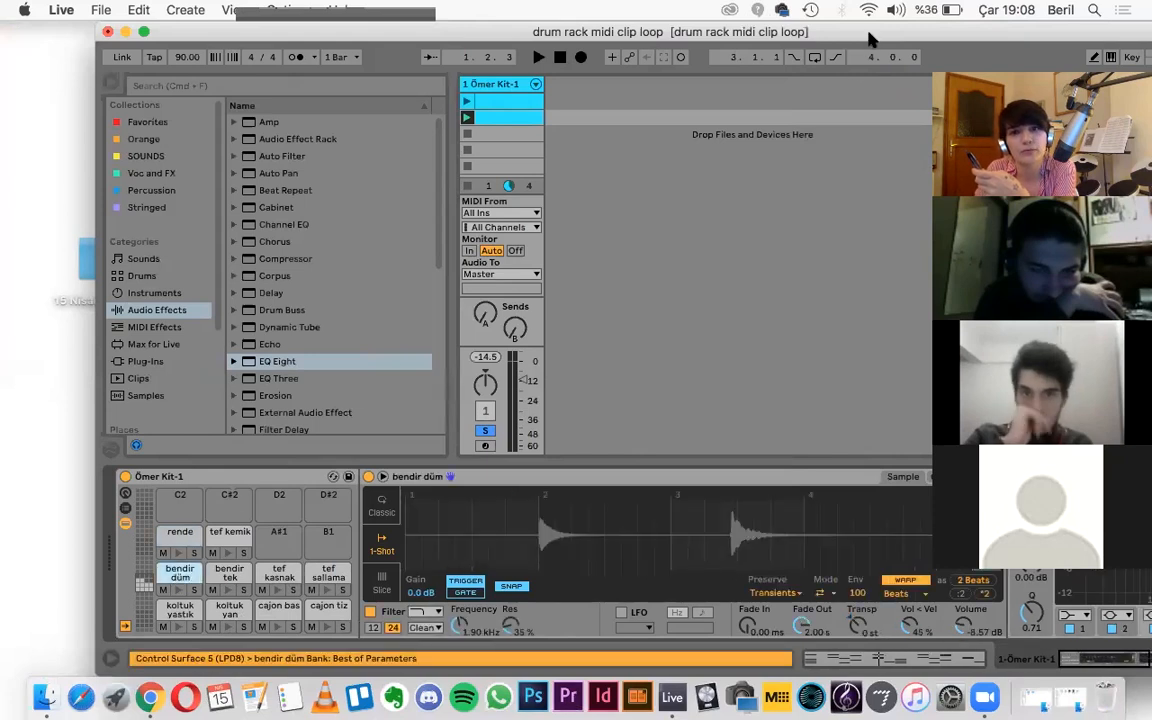
{"action": "left_click_drag", "start_coordinate": [487, 22], "coordinate": [103, 22]}
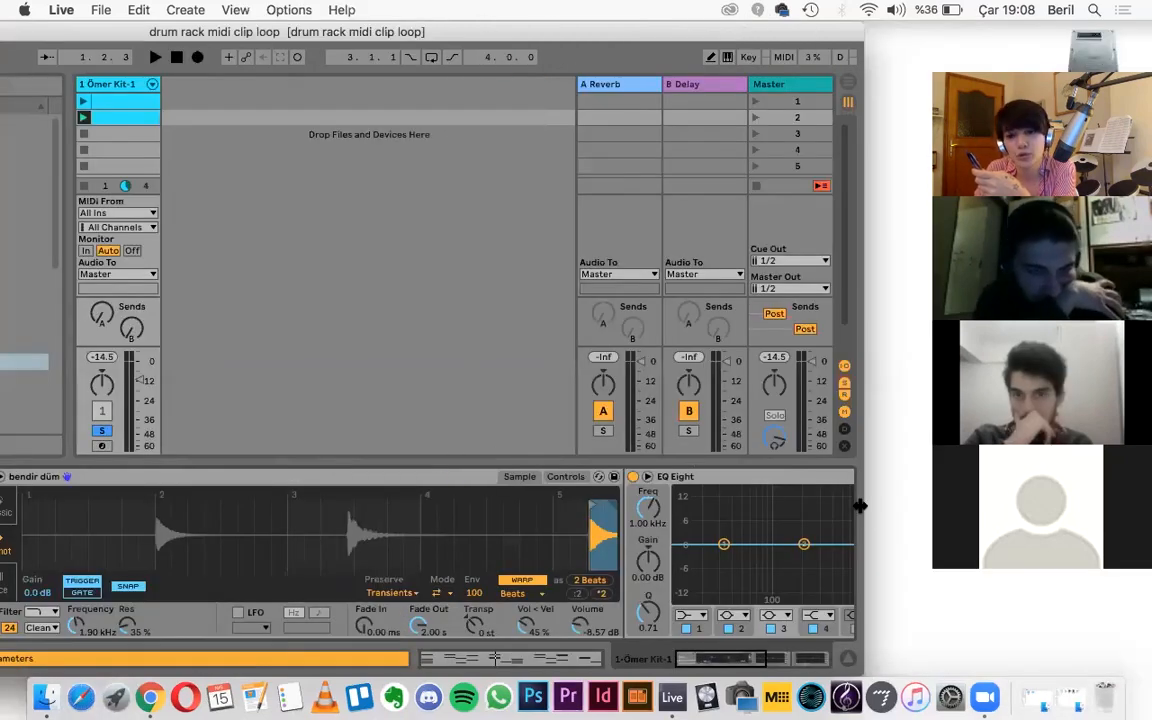
{"action": "left_click_drag", "start_coordinate": [860, 506], "coordinate": [1030, 506]}
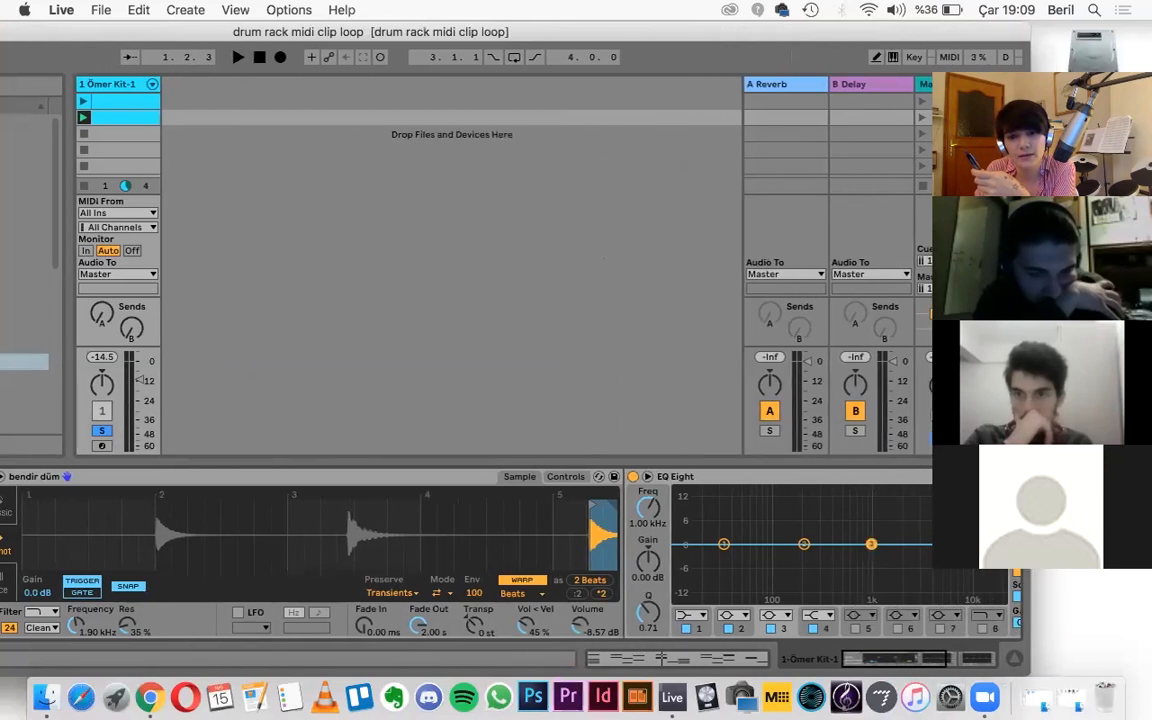
{"action": "scroll", "coordinate": [830, 551], "scroll_direction": "right", "scroll_amount": 10}
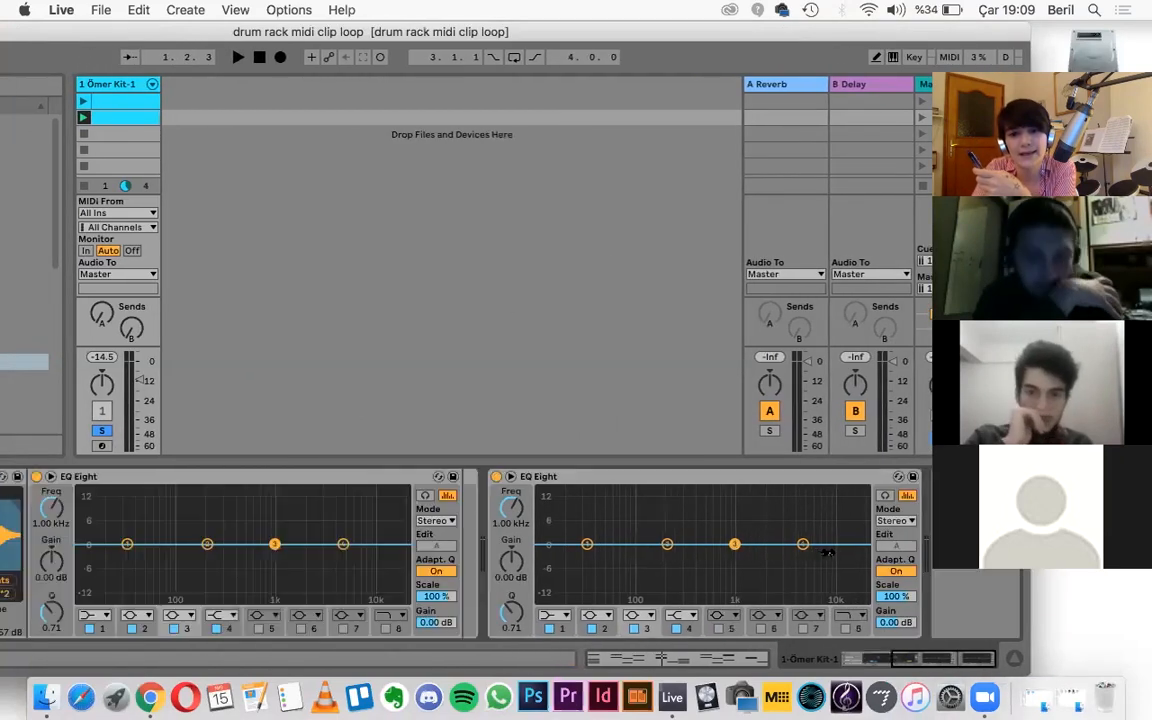
{"action": "left_click", "coordinate": [577, 478]}
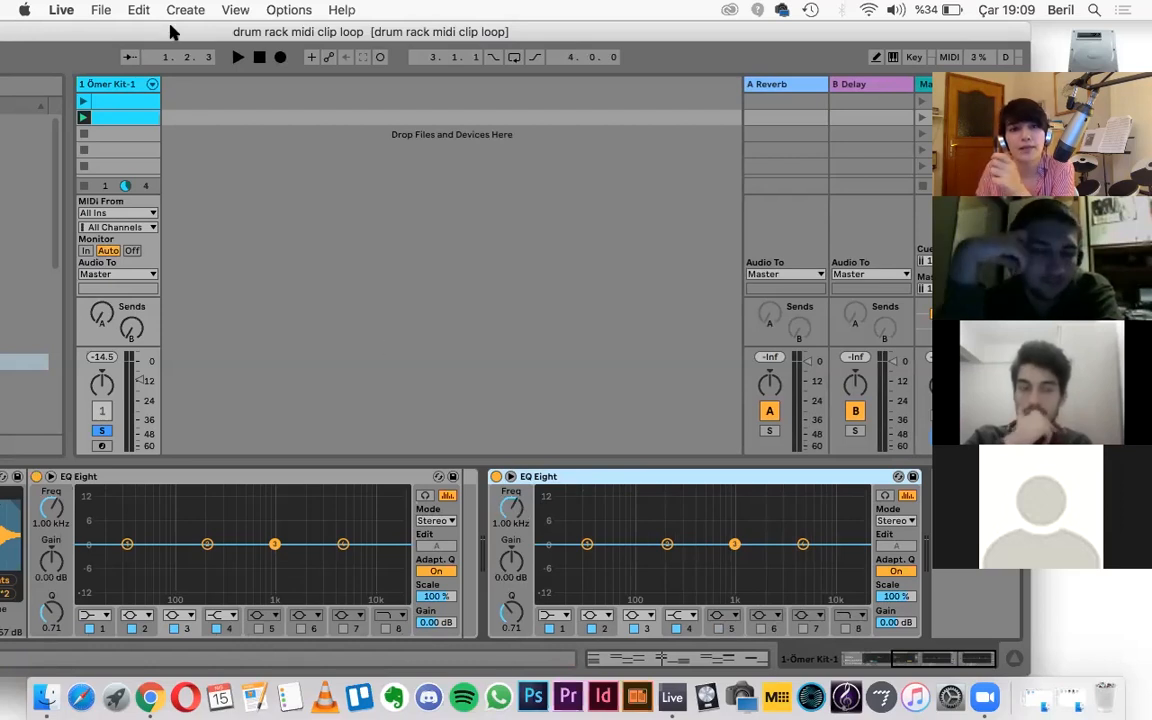
{"action": "double_click", "coordinate": [257, 33]}
{"action": "left_click_drag", "start_coordinate": [528, 48], "coordinate": [660, 48]}
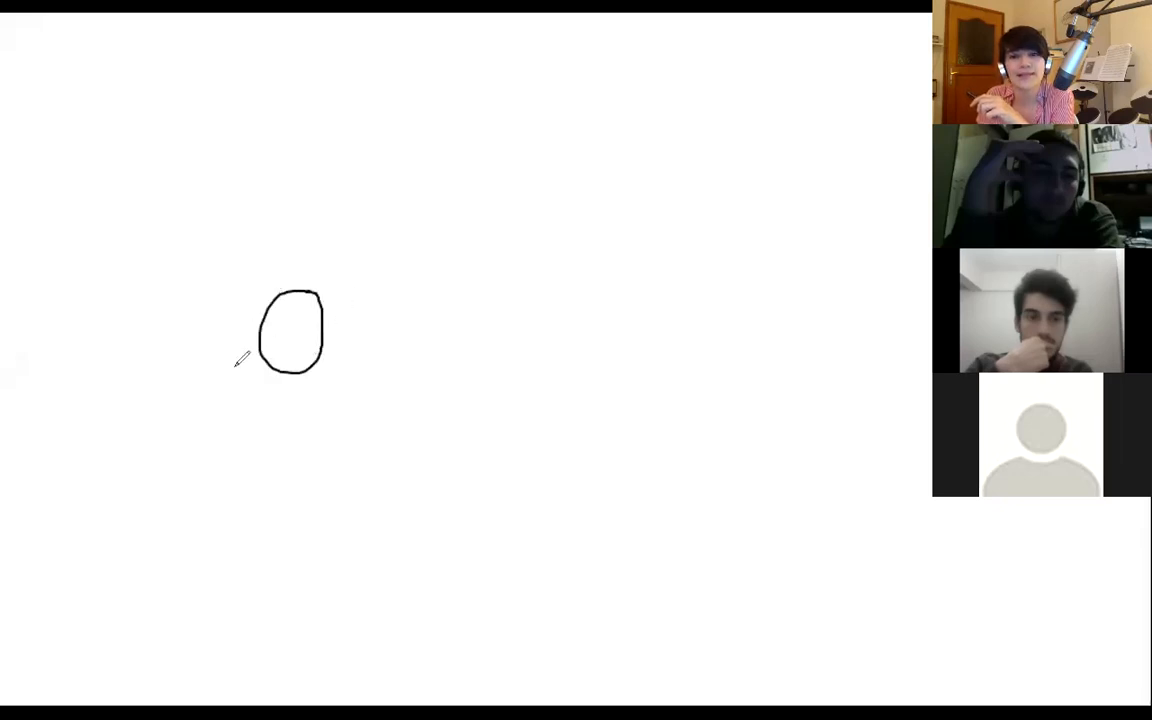
Step: Sketch circles on the whiteboard with vertical barrier lines beside them and an arrow passing through the large barrier
{"action": "left_click_drag", "start_coordinate": [373, 252], "coordinate": [371, 447]}
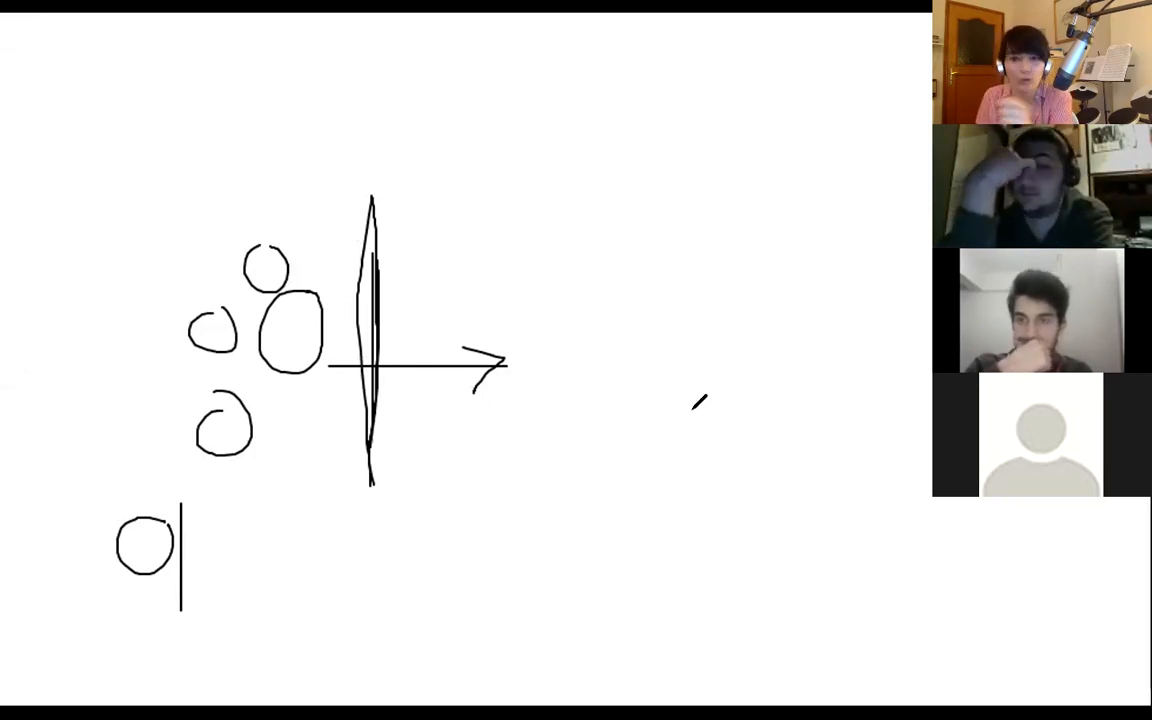
{"action": "left_click_drag", "start_coordinate": [95, 484], "coordinate": [95, 645]}
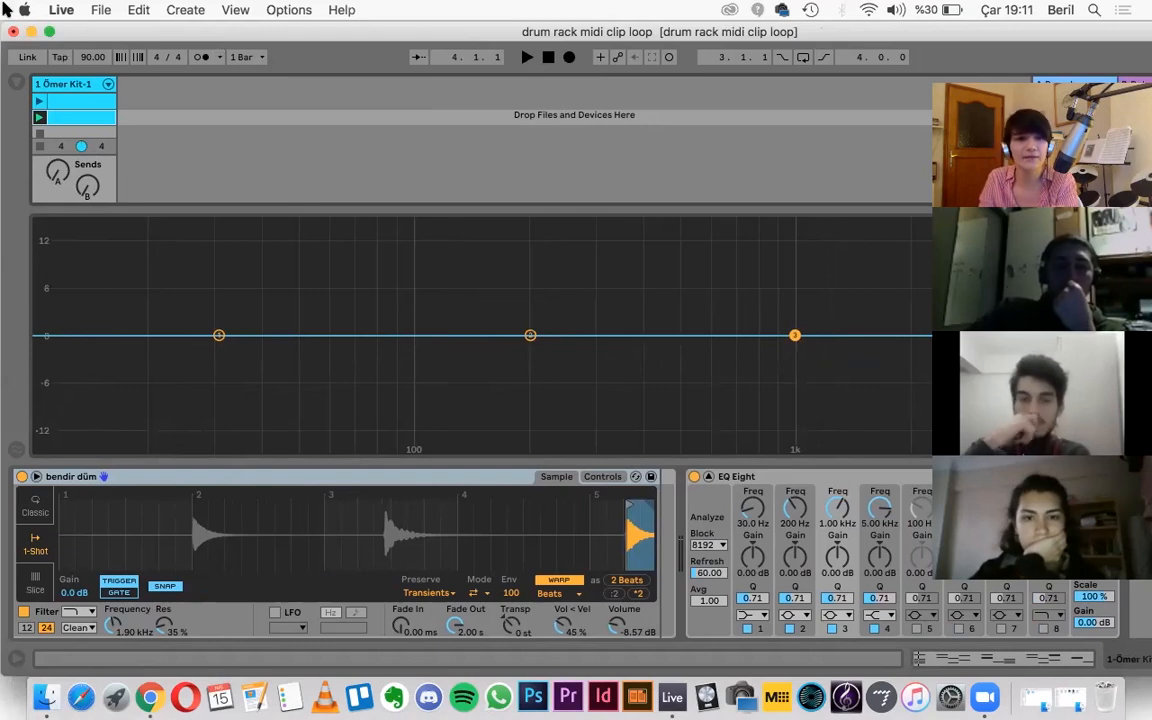
Step: Reopen the browser, collapse EQ Eight's enlarged display, and list the presets in EQ Eight's Drums folder
{"action": "left_click", "coordinate": [16, 81]}
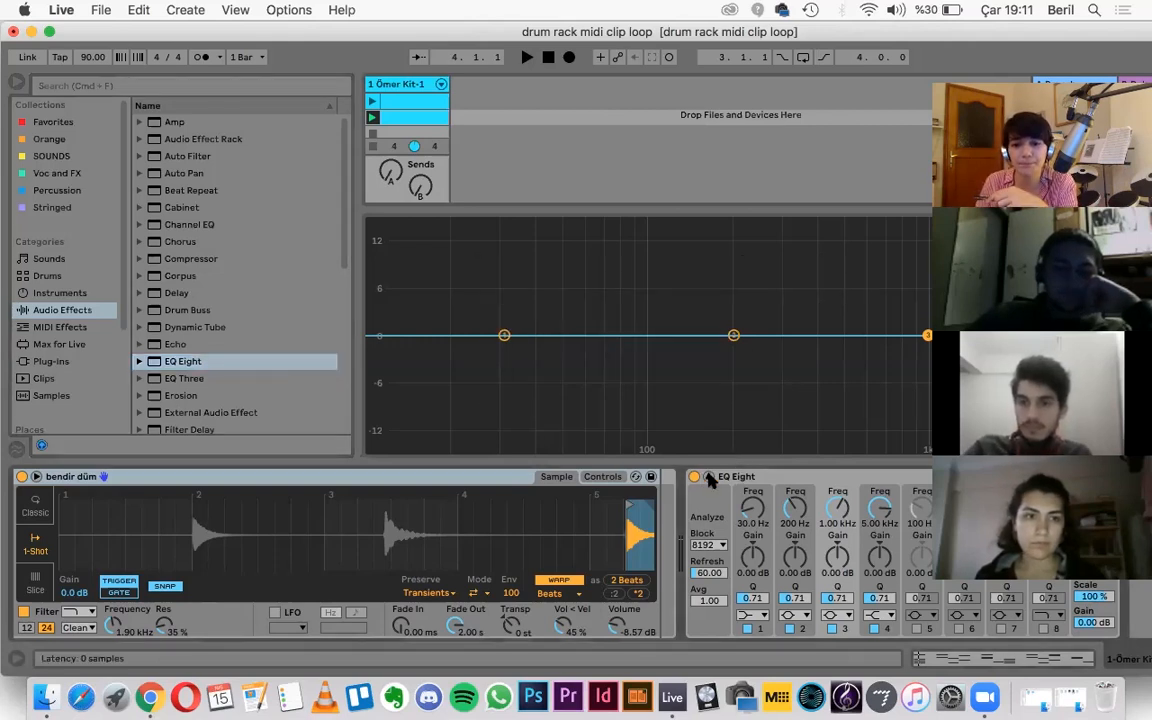
{"action": "left_click", "coordinate": [708, 477]}
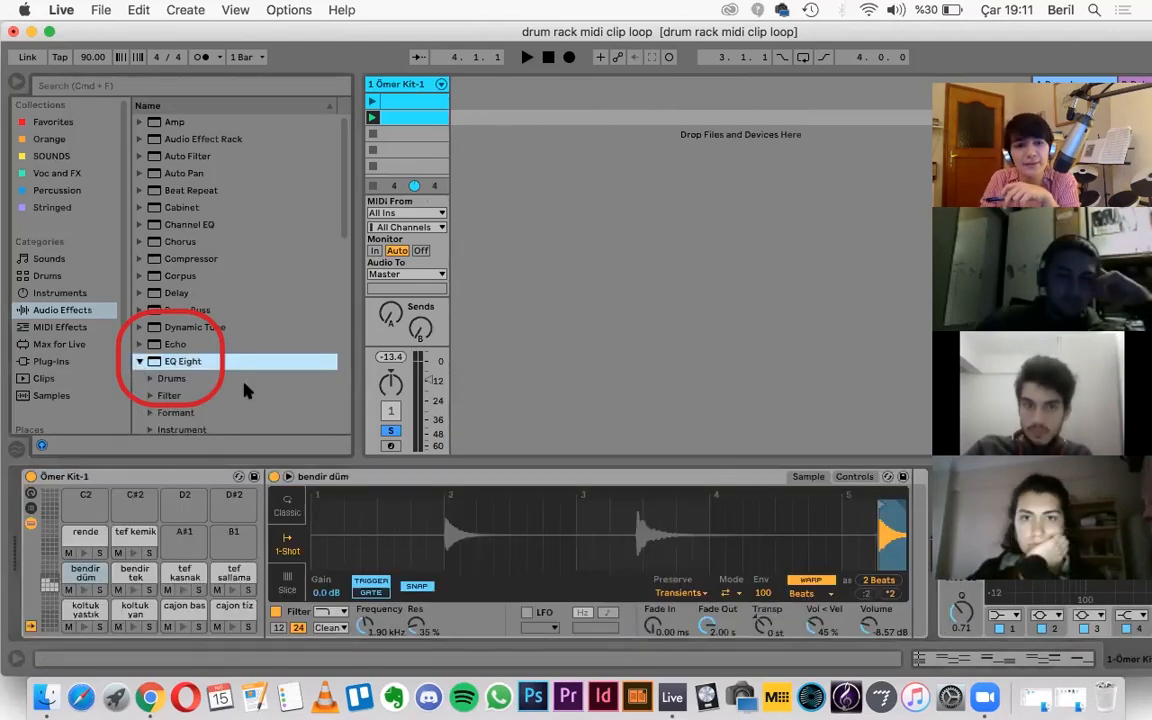
{"action": "left_click", "coordinate": [140, 361]}
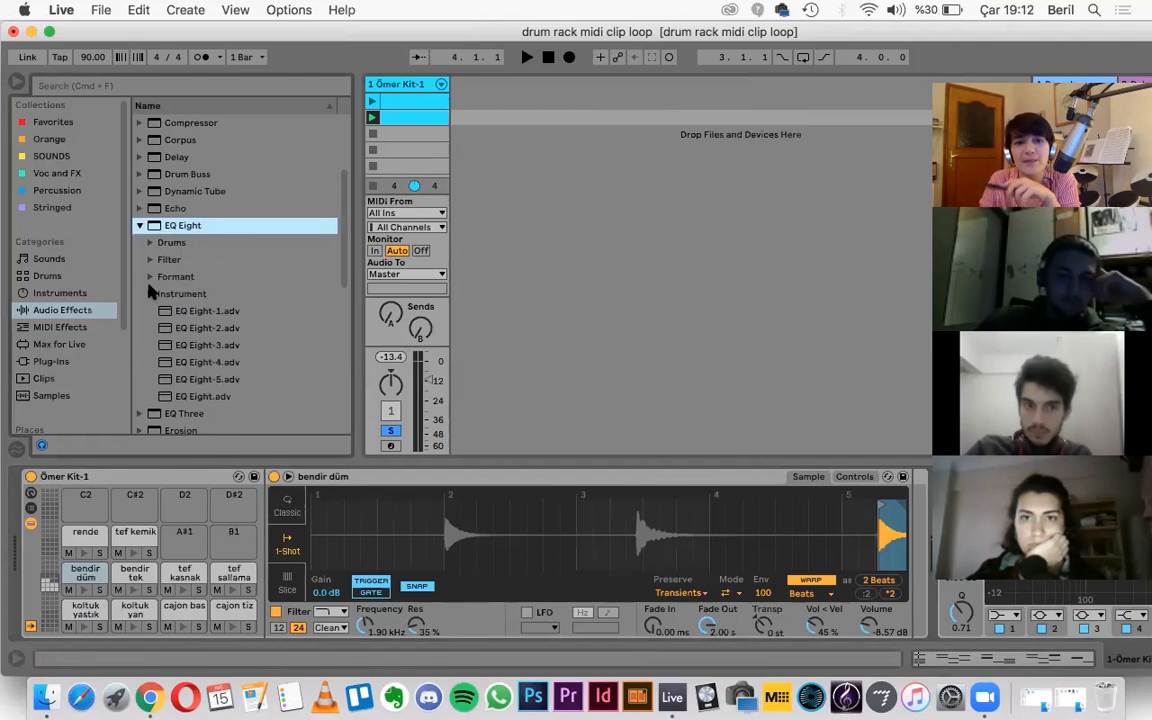
{"action": "left_click", "coordinate": [151, 242]}
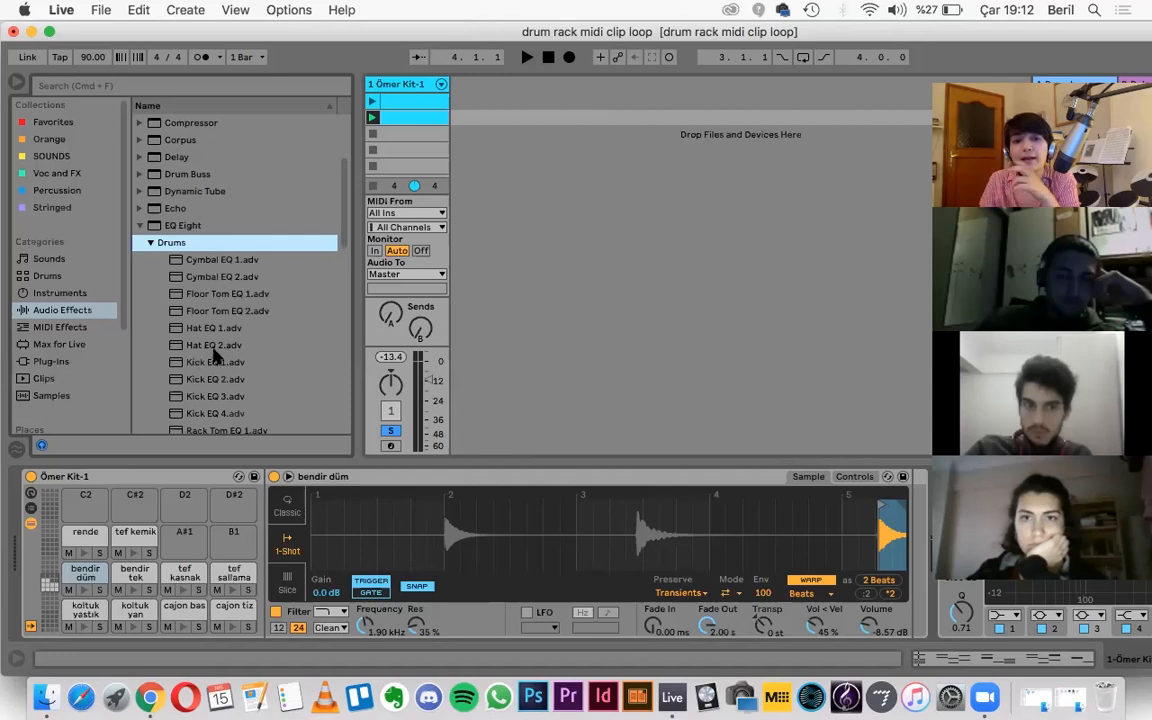
{"action": "scroll", "coordinate": [216, 355], "scroll_direction": "down", "scroll_amount": 5}
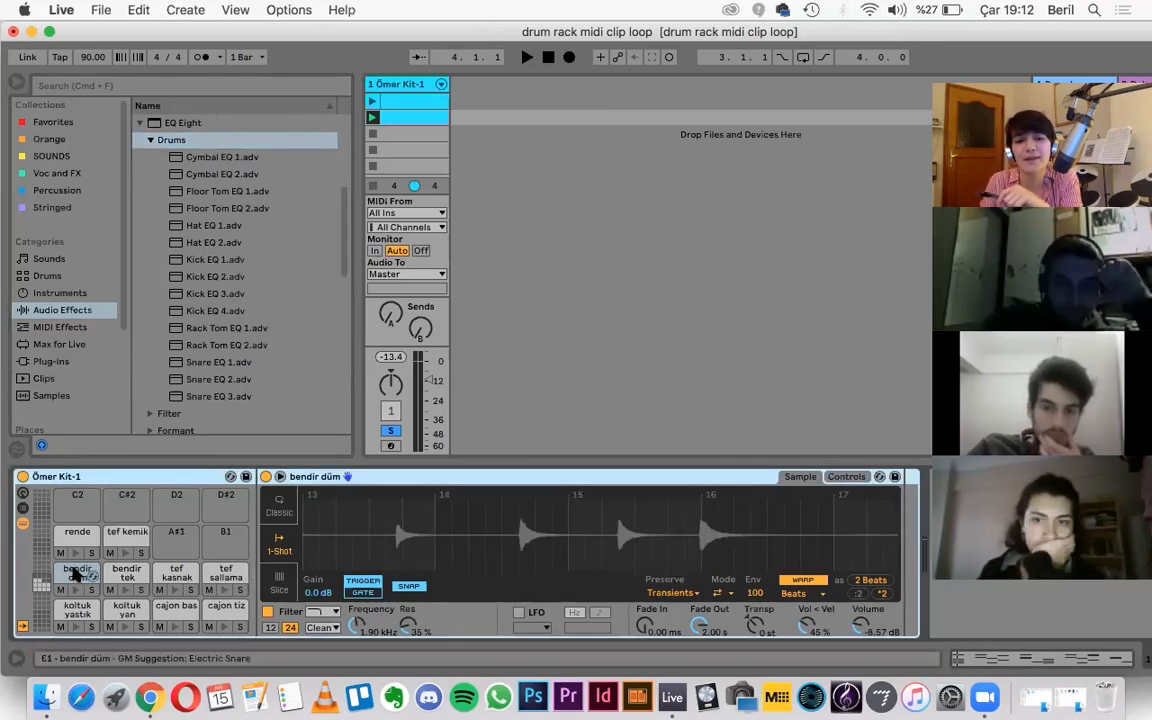
{"action": "scroll", "coordinate": [103, 550], "scroll_direction": "down", "scroll_amount": 5}
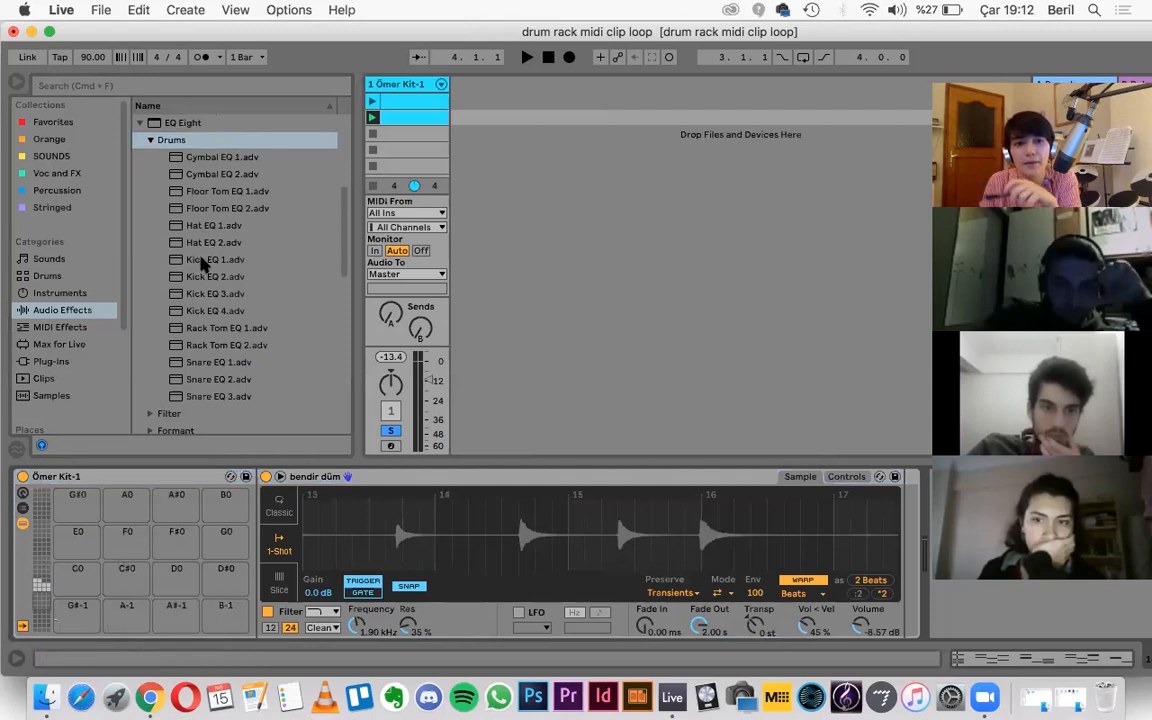
Step: Insert the Kick EQ 1 preset directly after the bendir düm sampler and view its curve
{"action": "left_click_drag", "start_coordinate": [201, 262], "coordinate": [855, 543]}
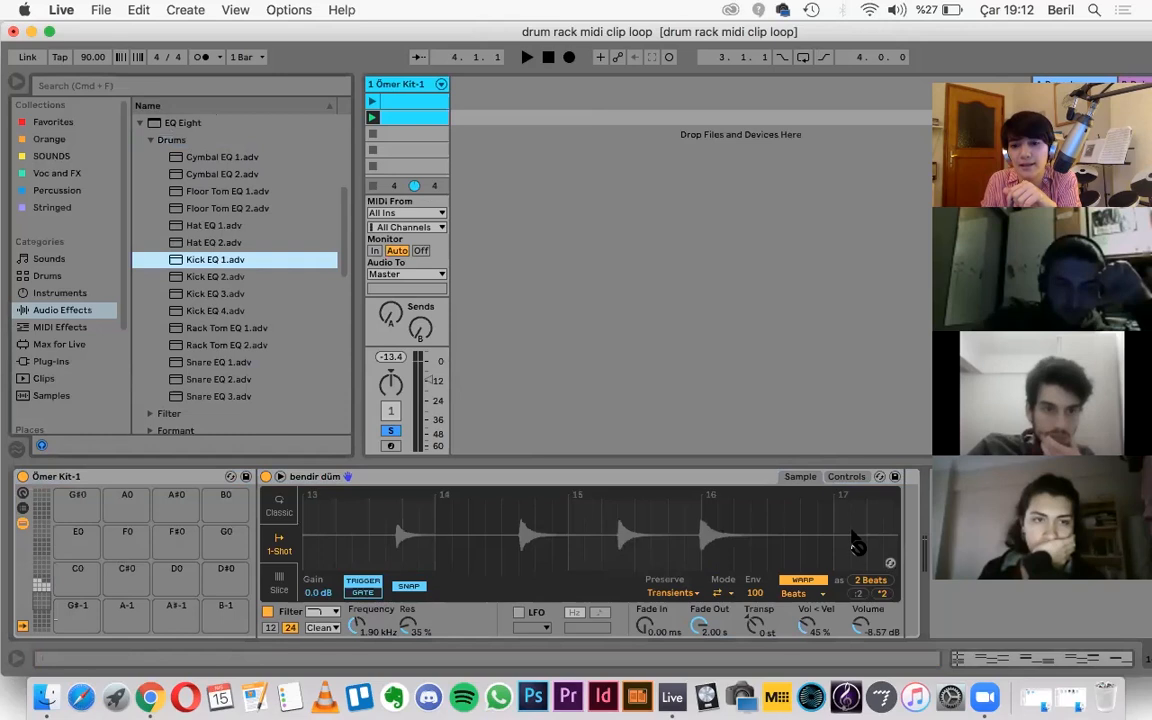
{"action": "mouse_move", "coordinate": [228, 278]}
{"action": "left_mouse_down"}
{"action": "mouse_move", "coordinate": [806, 456]}
{"action": "mouse_move", "coordinate": [905, 520]}
{"action": "left_mouse_up"}
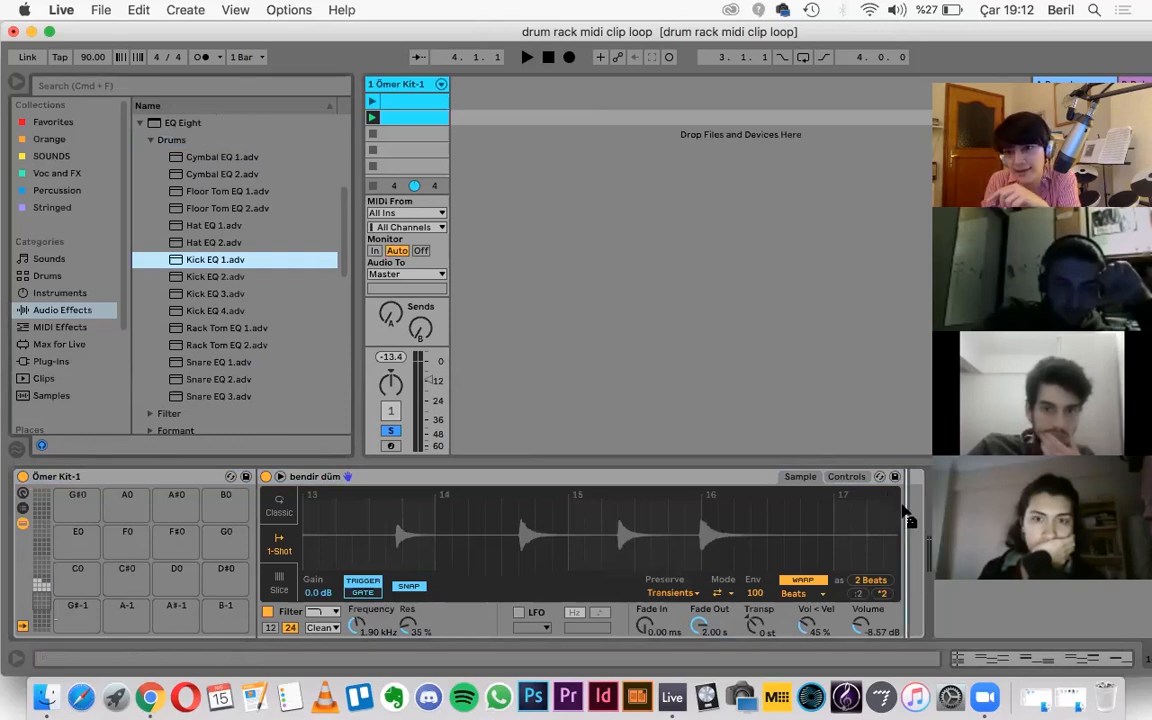
{"action": "left_click_drag", "start_coordinate": [907, 518], "coordinate": [914, 472]}
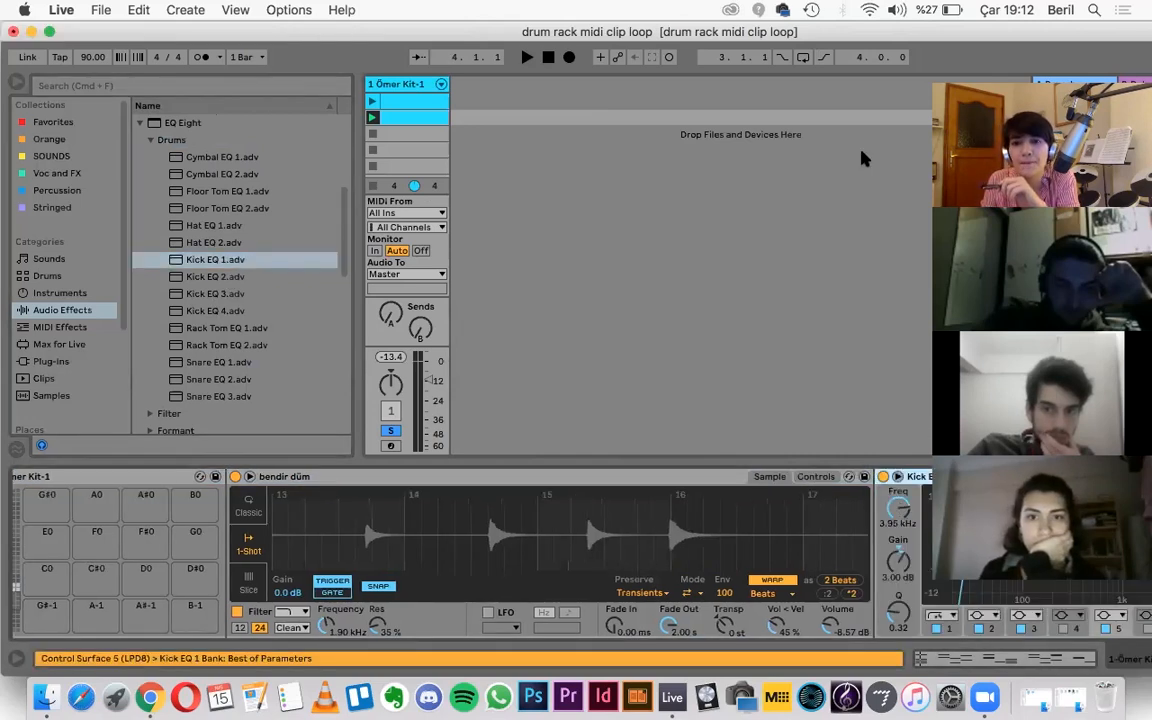
{"action": "left_click_drag", "start_coordinate": [900, 38], "coordinate": [496, 38]}
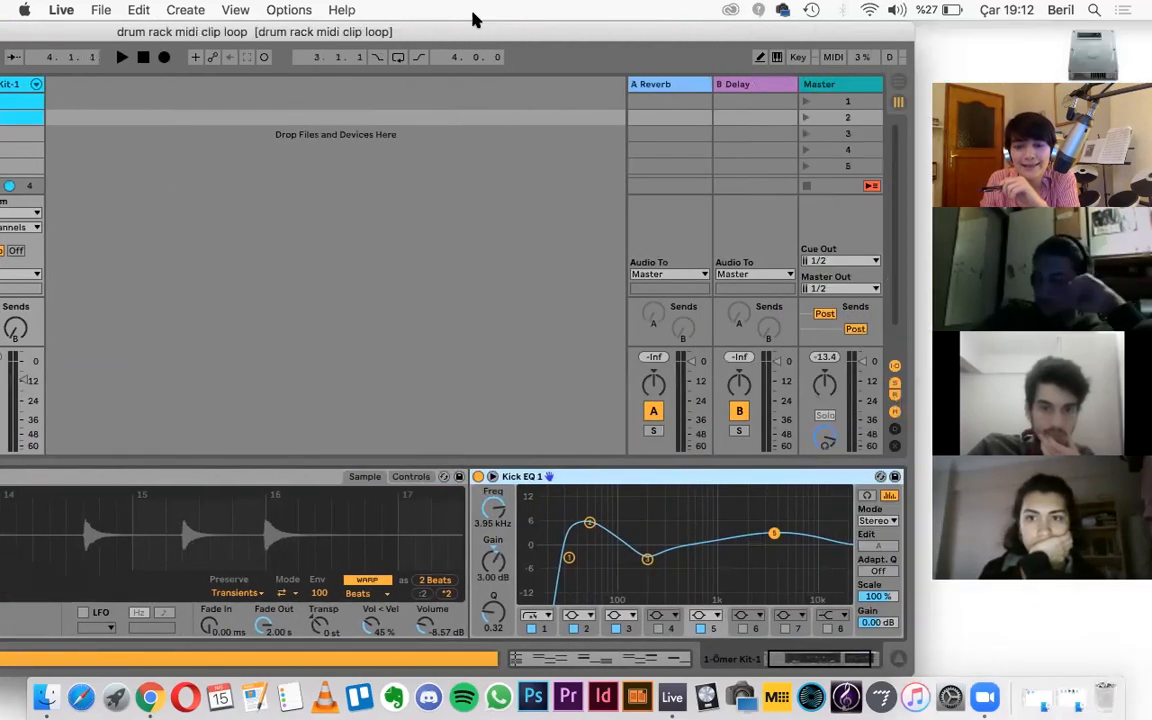
{"action": "left_click_drag", "start_coordinate": [116, 31], "coordinate": [325, 32]}
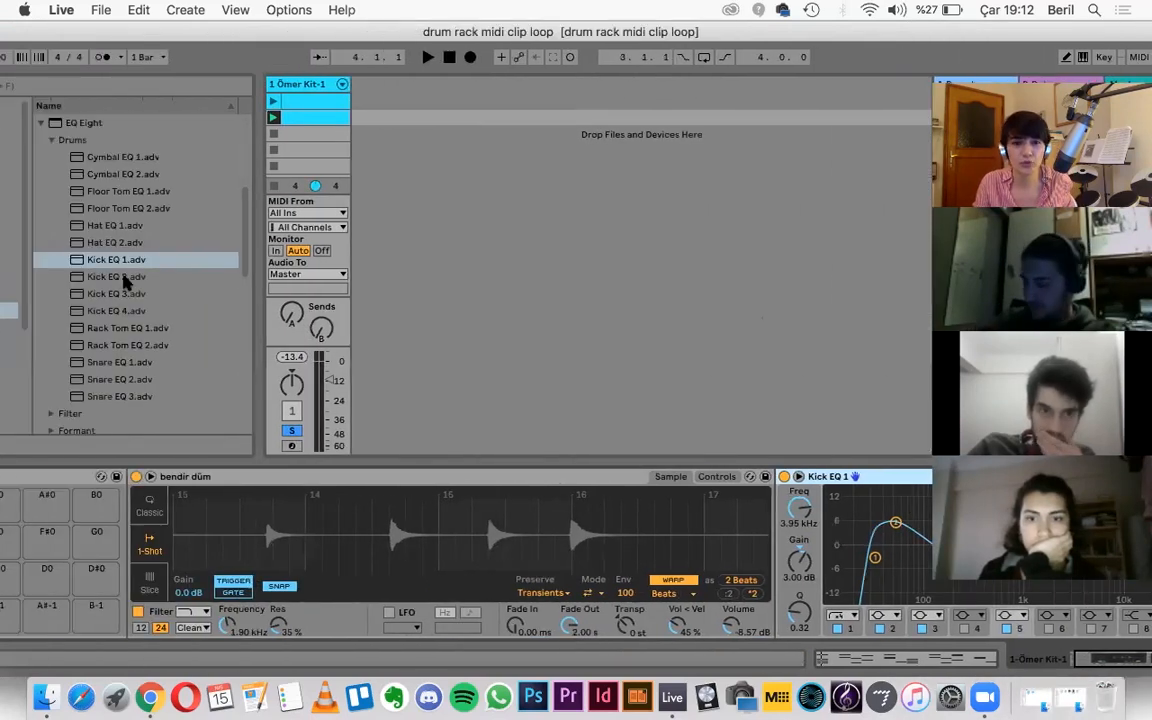
Step: Play the drum kit's second clip, set band 2 of Kick EQ 1 to 42.6 Hz and 6.07 dB, and stop playback
{"action": "left_click_drag", "start_coordinate": [190, 31], "coordinate": [352, 38]}
{"action": "scroll", "coordinate": [237, 571], "scroll_direction": "up", "scroll_amount": 5}
{"action": "left_click", "coordinate": [526, 118]}
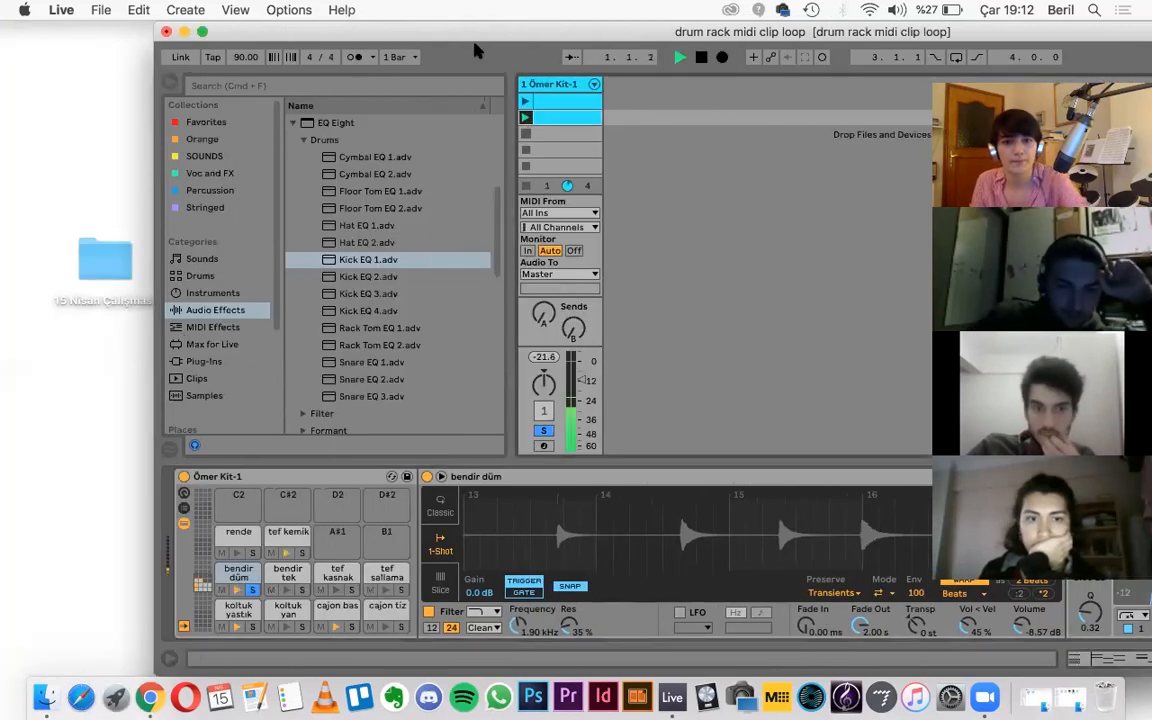
{"action": "left_click_drag", "start_coordinate": [1005, 34], "coordinate": [472, 31]}
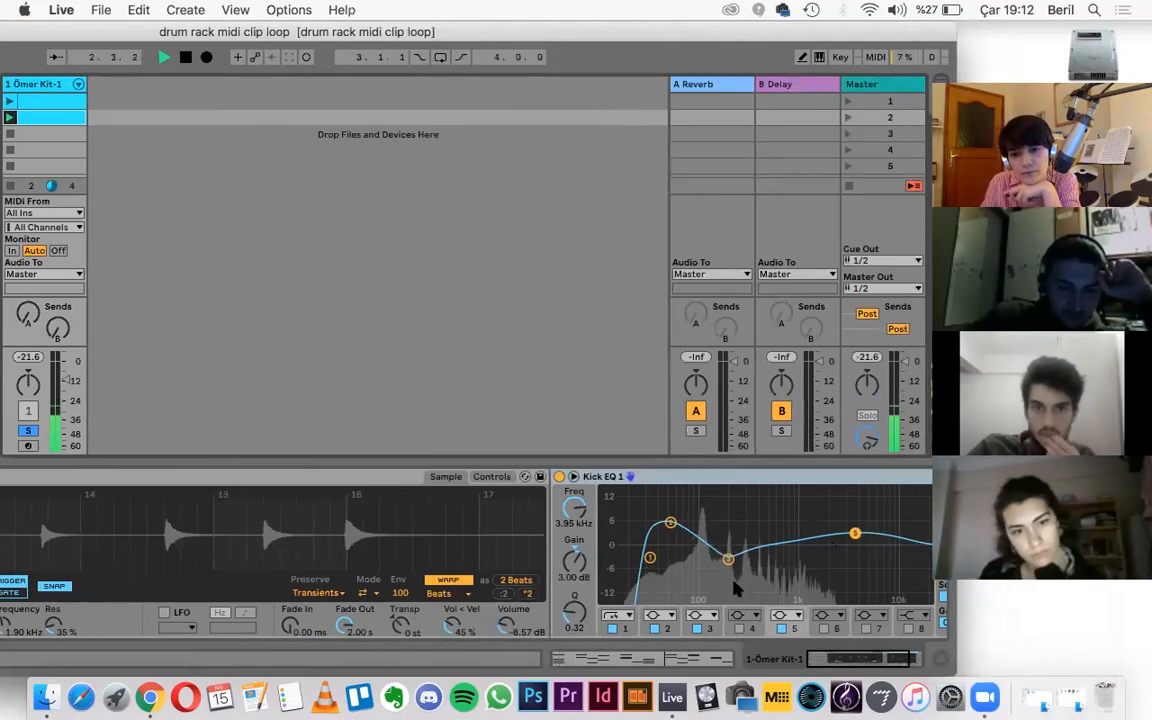
{"action": "left_click_drag", "start_coordinate": [670, 523], "coordinate": [663, 523]}
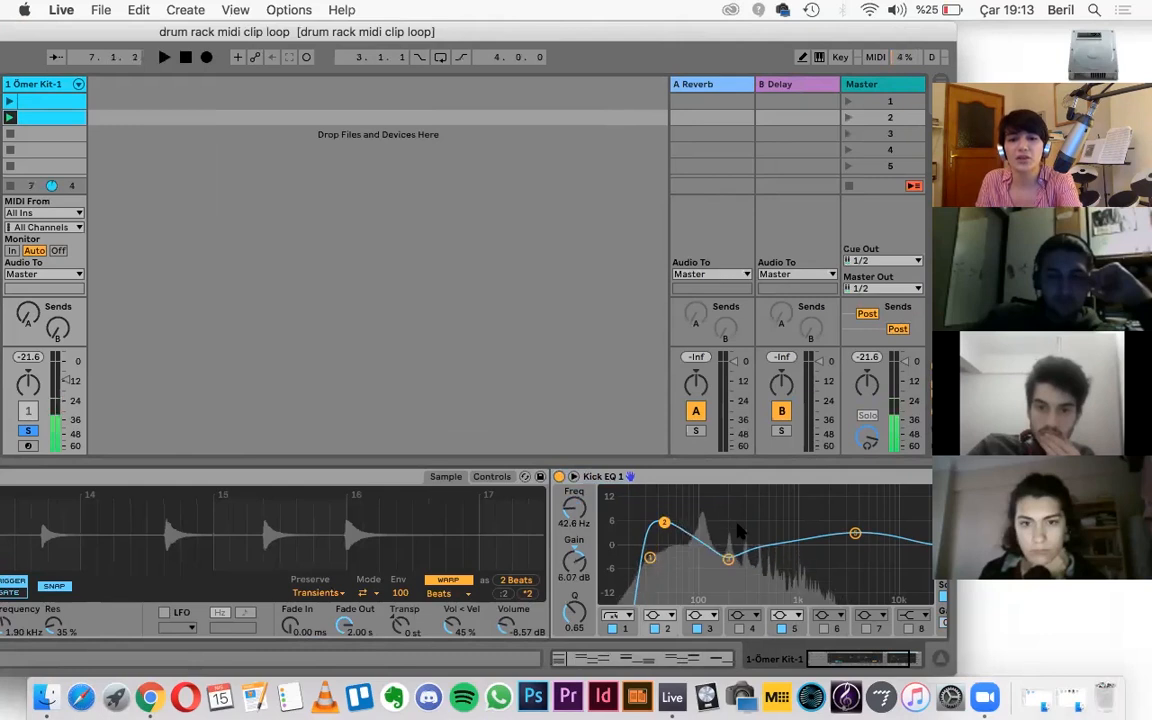
{"action": "key", "text": "space"}
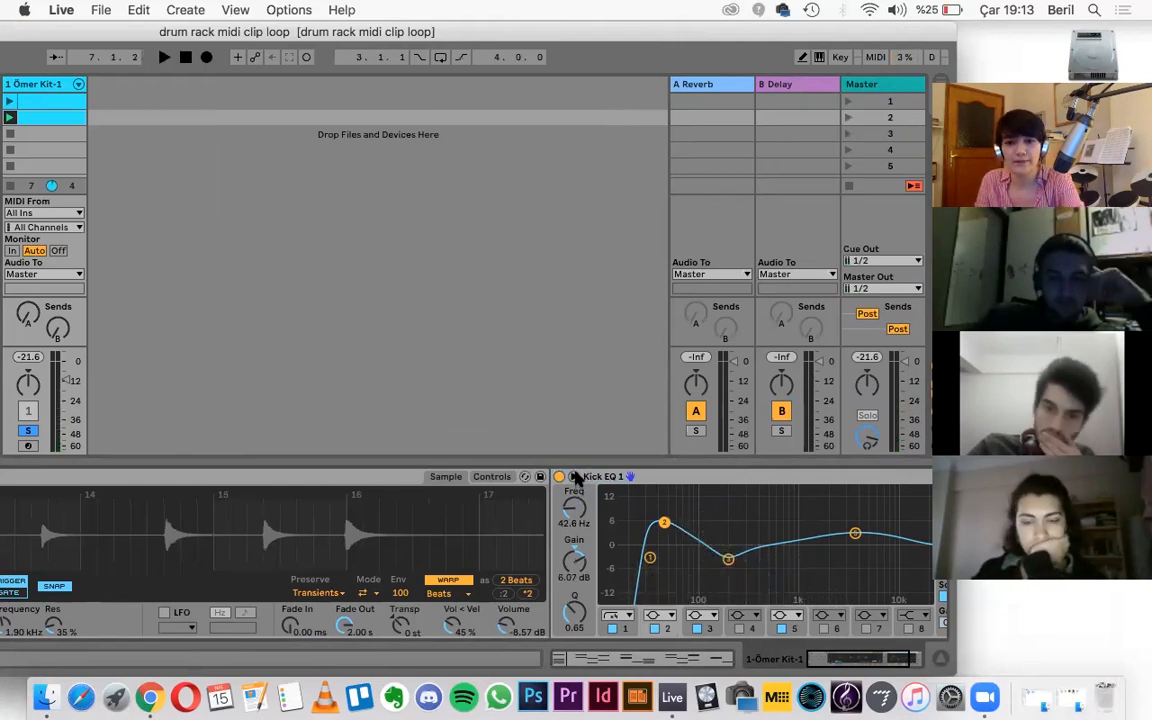
Step: Enlarge Kick EQ 1's display and, during playback, set band 1 to 51.0 Hz and band 2 to 104 Hz with 12.1 dB gain
{"action": "left_click", "coordinate": [574, 477]}
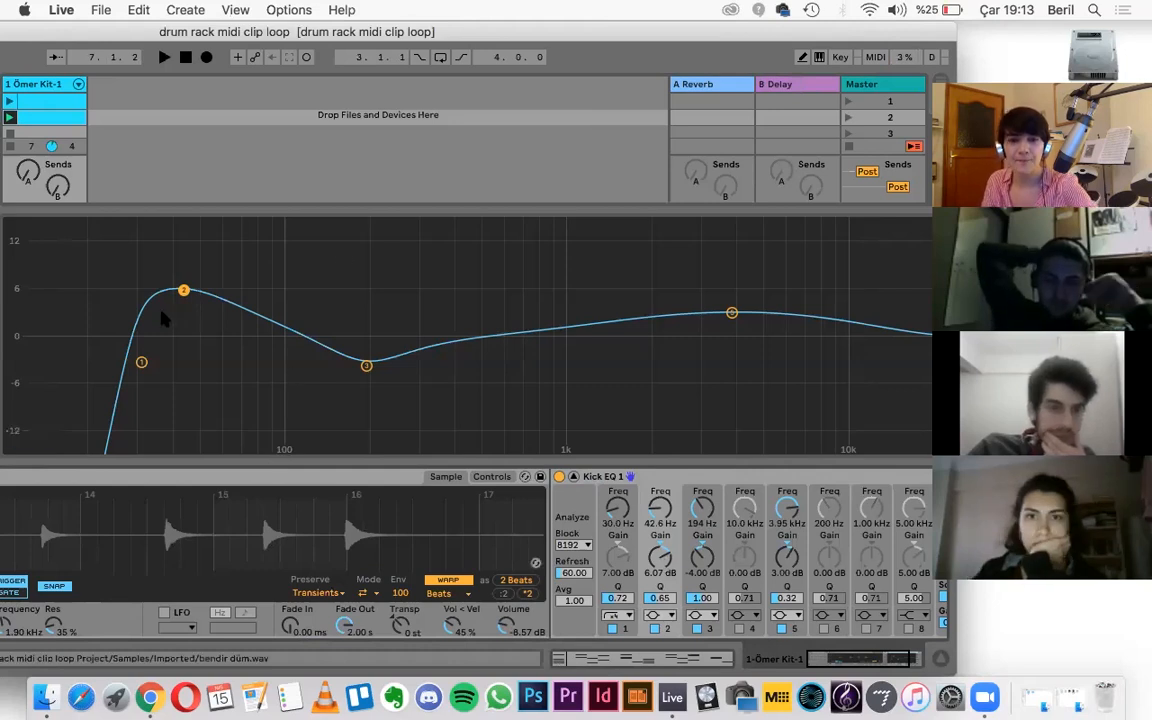
{"action": "left_click_drag", "start_coordinate": [184, 292], "coordinate": [194, 294]}
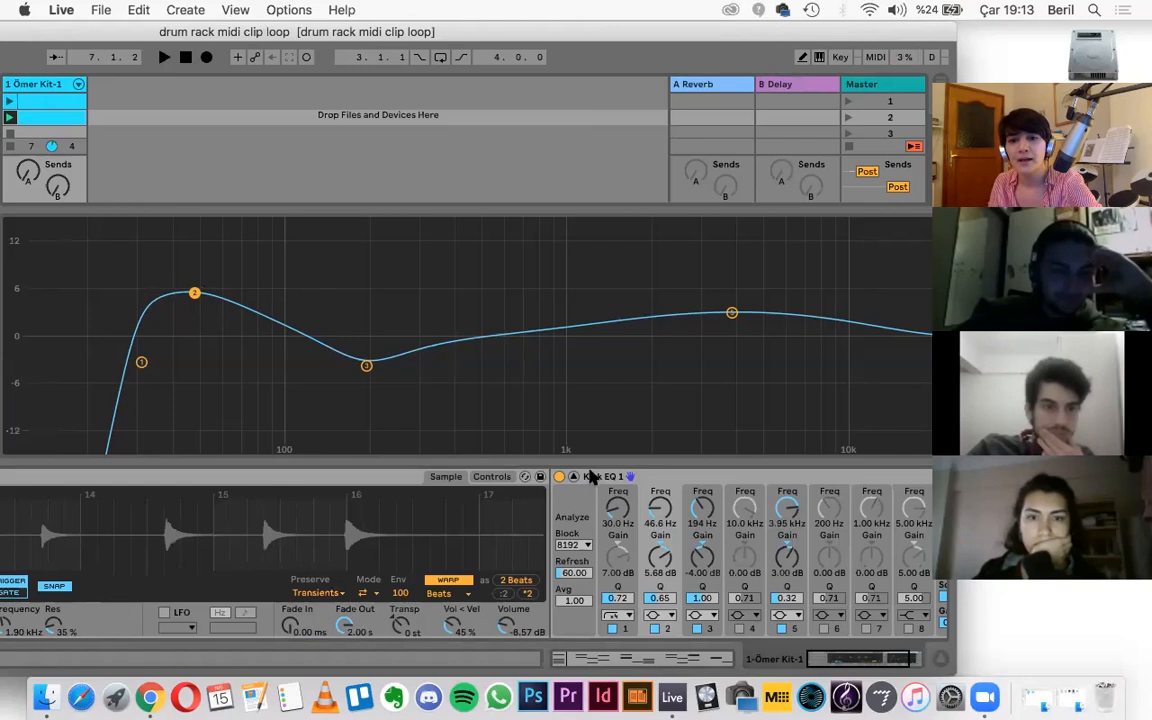
{"action": "key", "text": "space"}
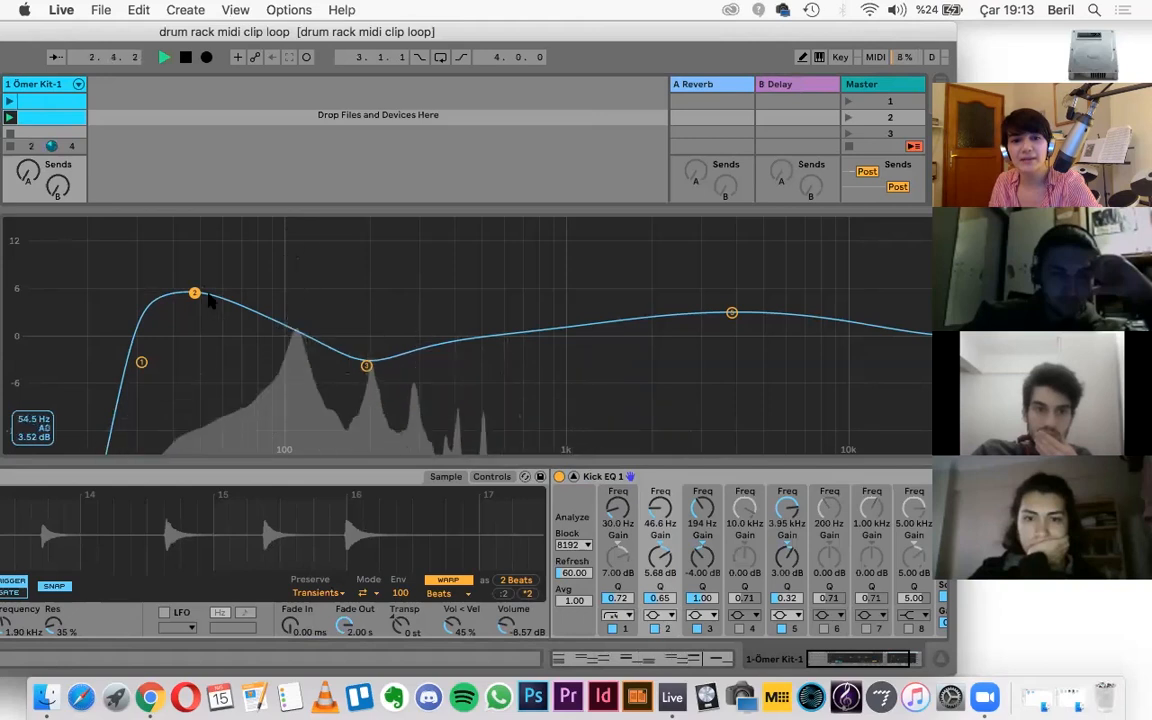
{"action": "left_click_drag", "start_coordinate": [194, 293], "coordinate": [291, 270]}
{"action": "left_click_drag", "start_coordinate": [141, 362], "coordinate": [205, 385]}
{"action": "left_click_drag", "start_coordinate": [291, 270], "coordinate": [291, 238]}
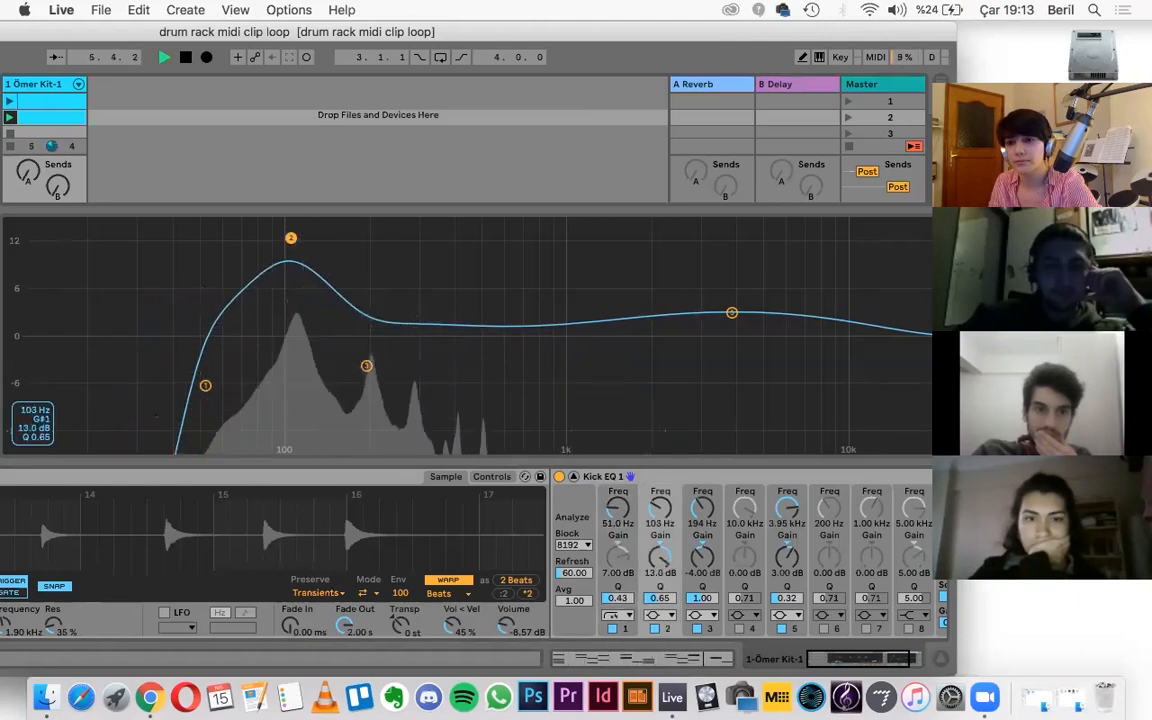
{"action": "left_click_drag", "start_coordinate": [291, 238], "coordinate": [291, 244]}
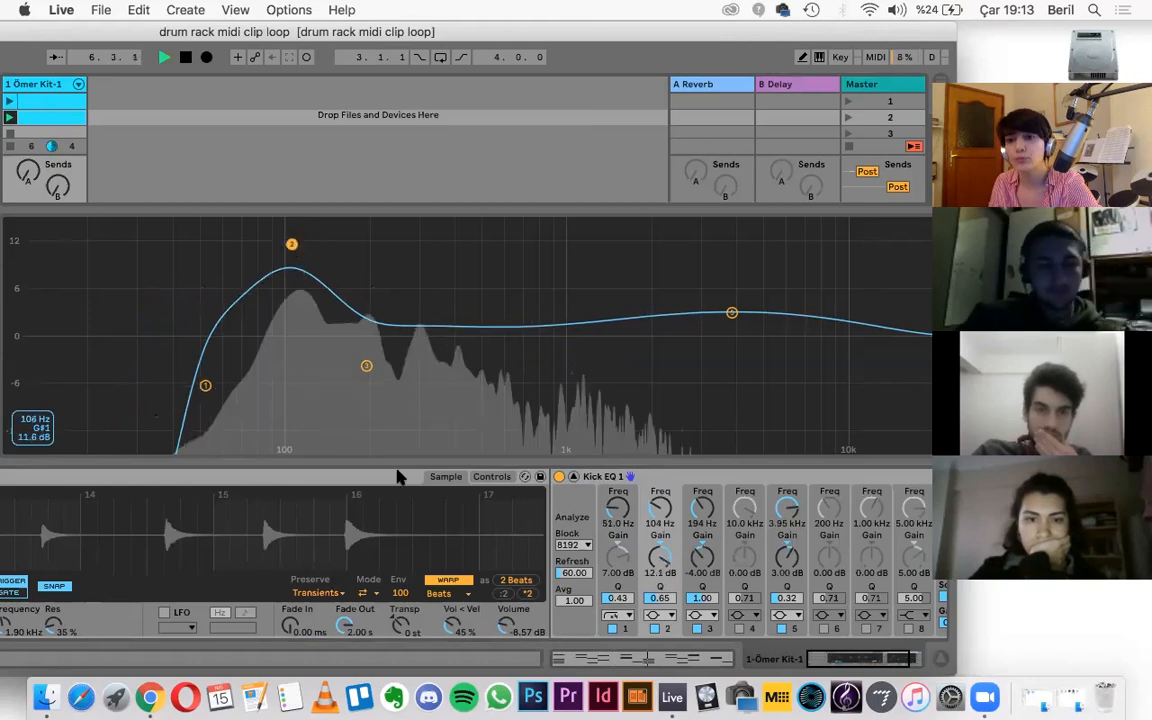
{"action": "key", "text": "space"}
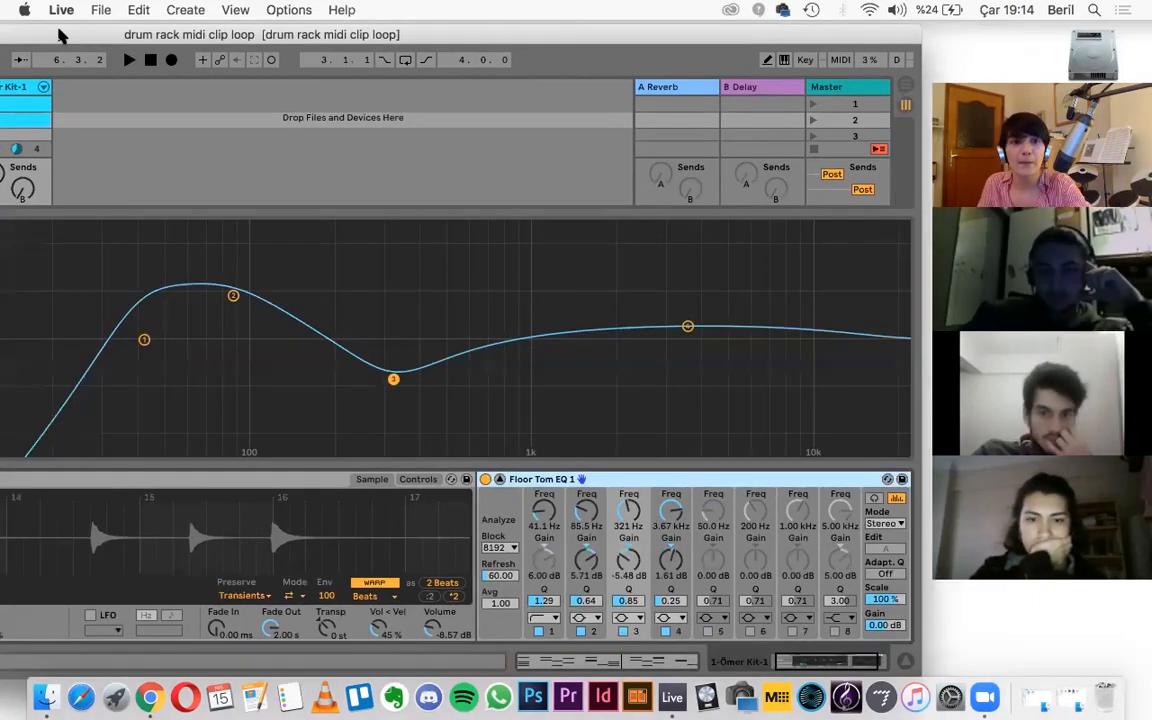
Step: Play the second clip, set Floor Tom EQ 1's band 2 to 122 Hz and 7.11 dB and band 1 to 67.6 Hz, and stop playback
{"action": "left_click_drag", "start_coordinate": [58, 34], "coordinate": [194, 53]}
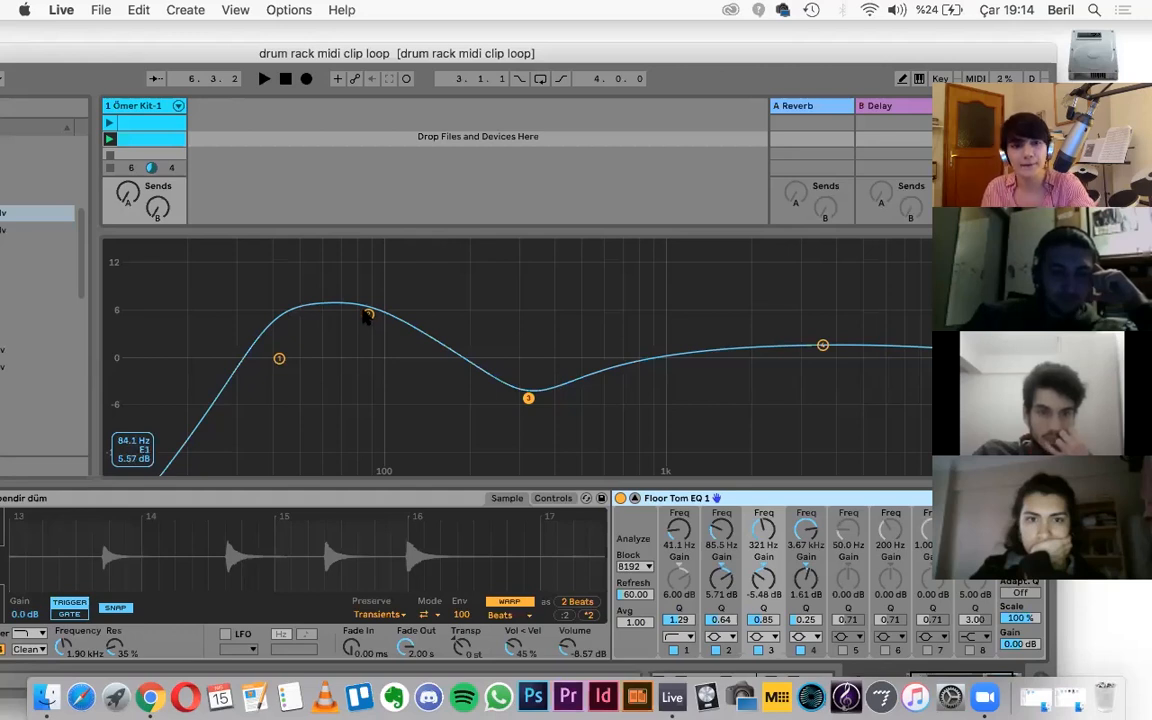
{"action": "left_click", "coordinate": [109, 139]}
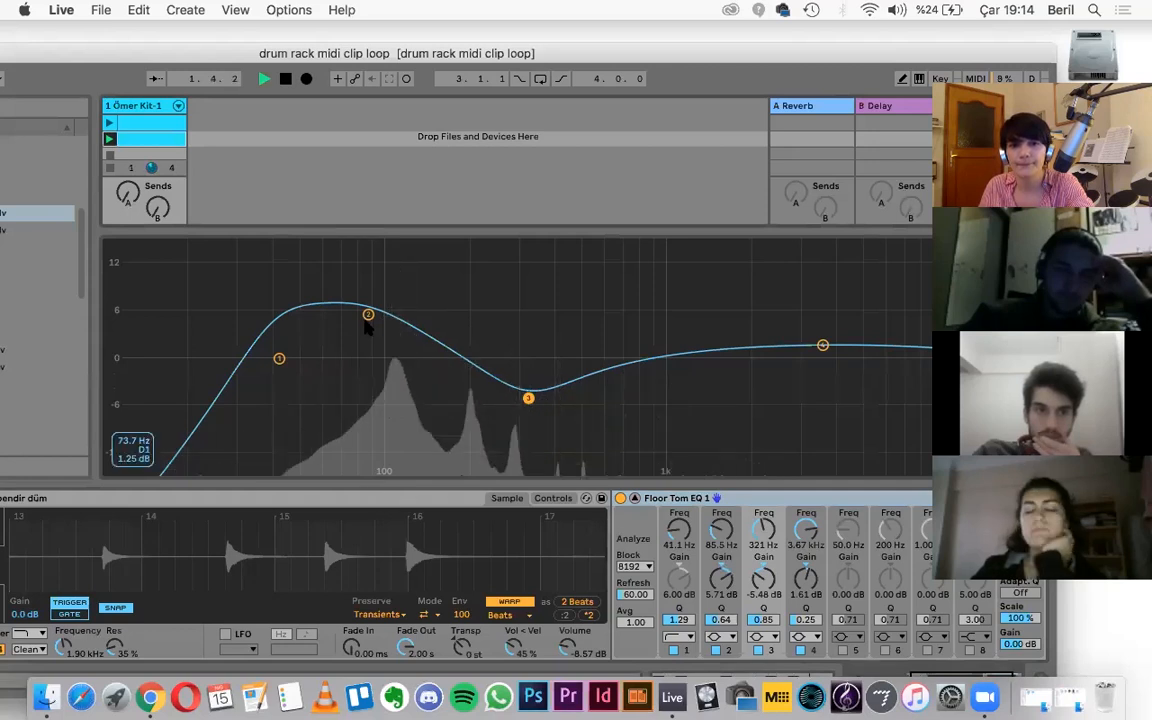
{"action": "left_click_drag", "start_coordinate": [368, 316], "coordinate": [410, 303]}
{"action": "left_click_drag", "start_coordinate": [279, 358], "coordinate": [340, 365]}
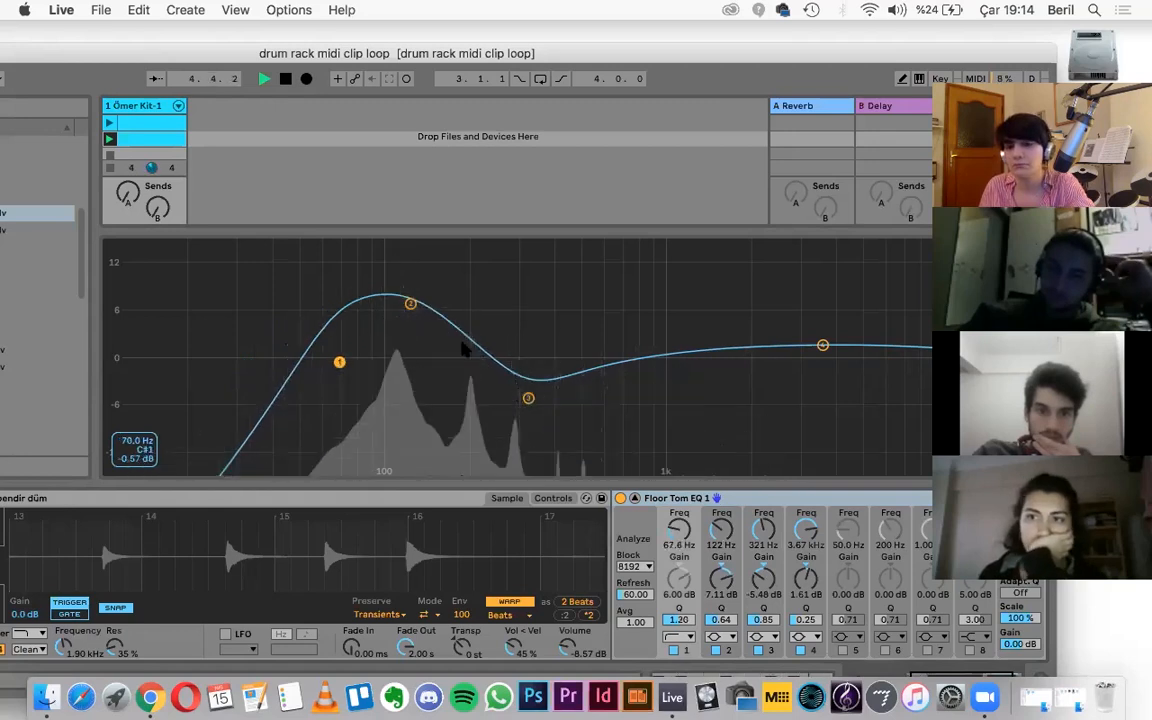
{"action": "key", "text": "space"}
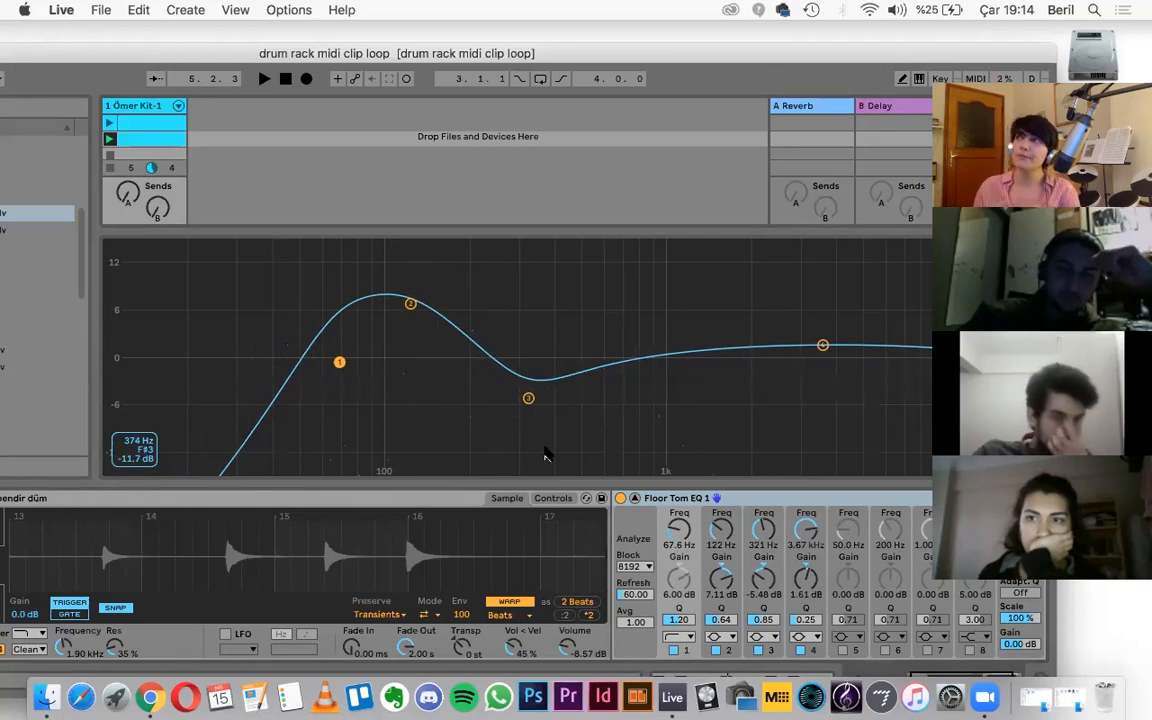